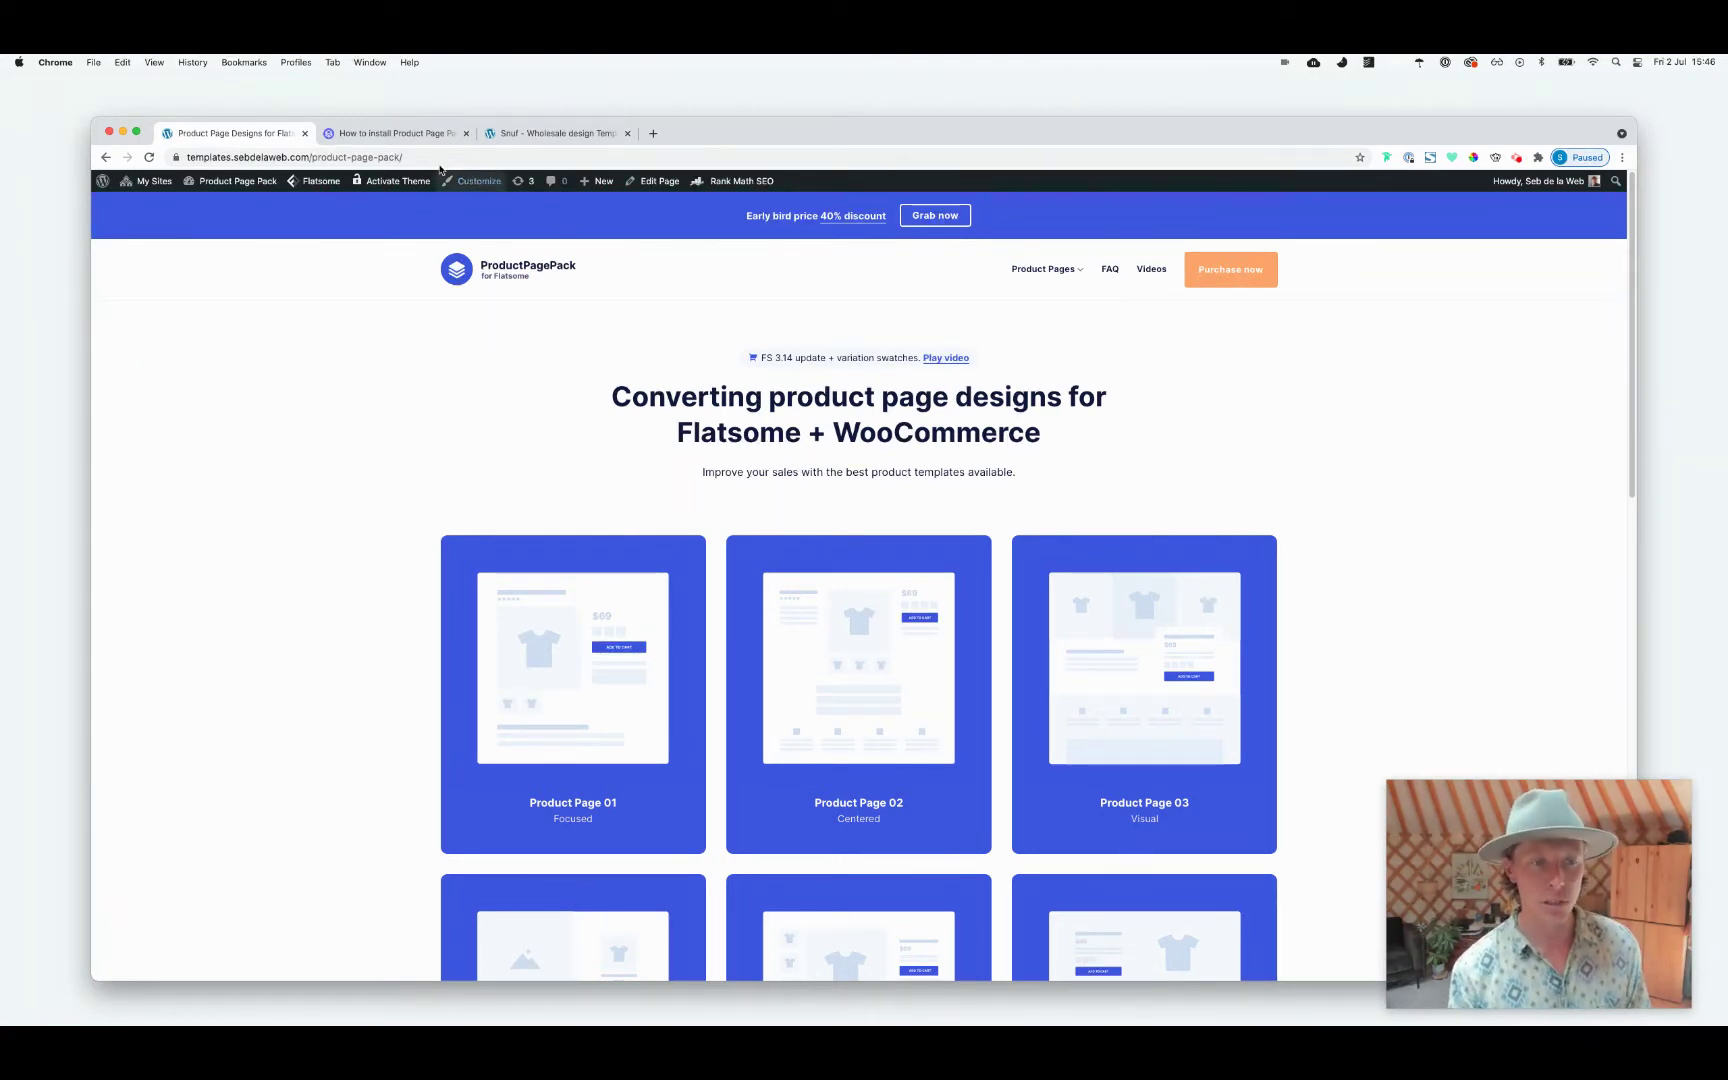
Show the 'How to install Product Page Pack' guide, down to step 2, Import UX Block files
left_click(435, 134)
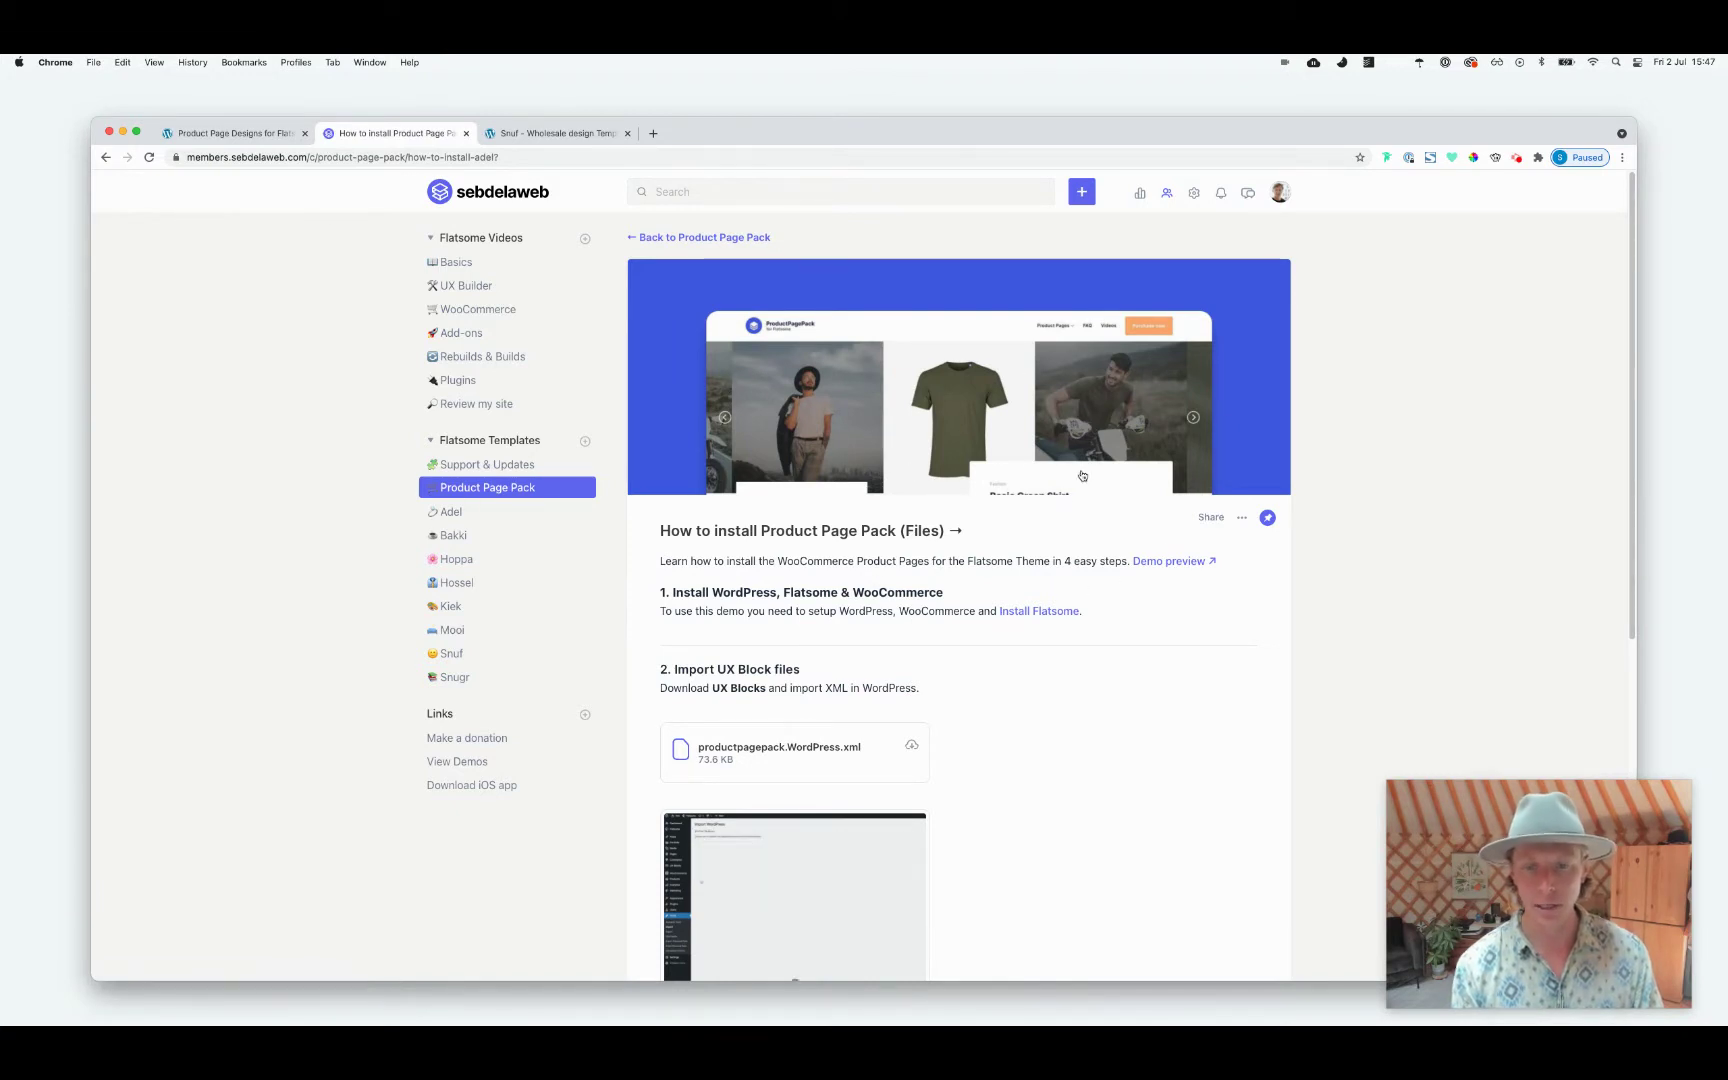
scroll(912, 650, "down", 2)
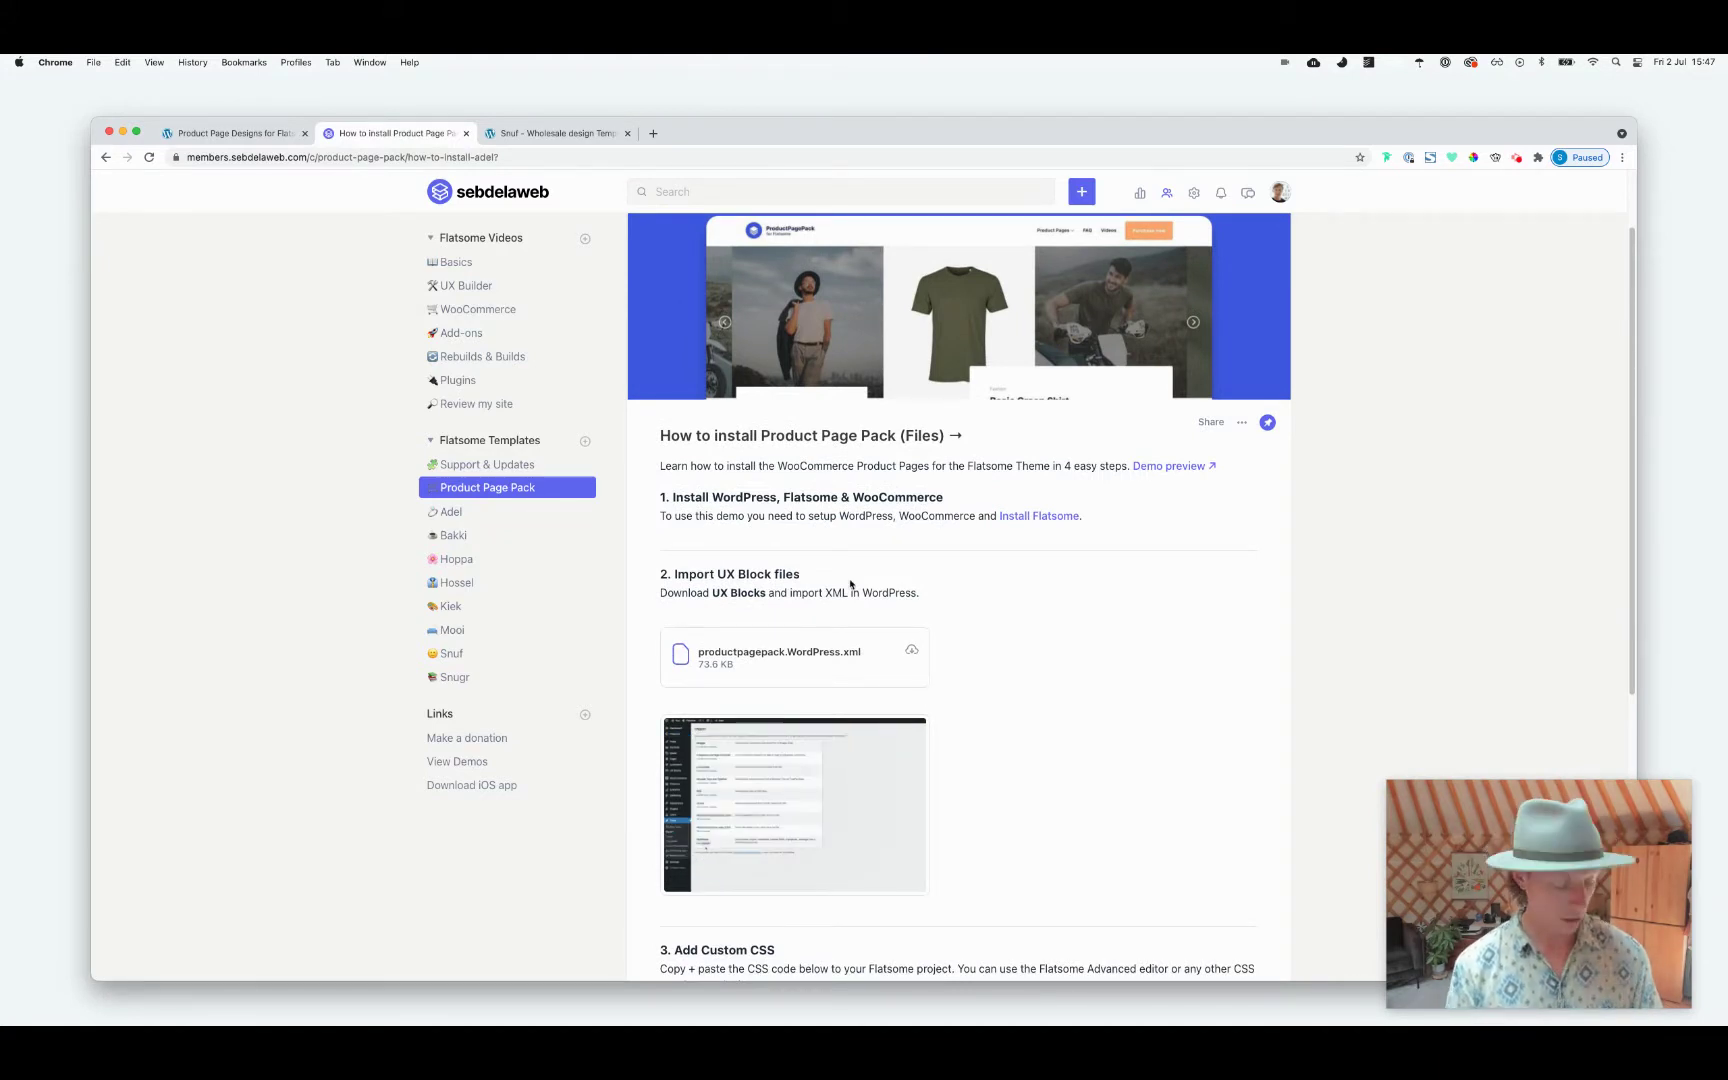
Open the Snuf shop's Apple iPhone 12 product page in a new tab, then return to the install guide
key("super+t")
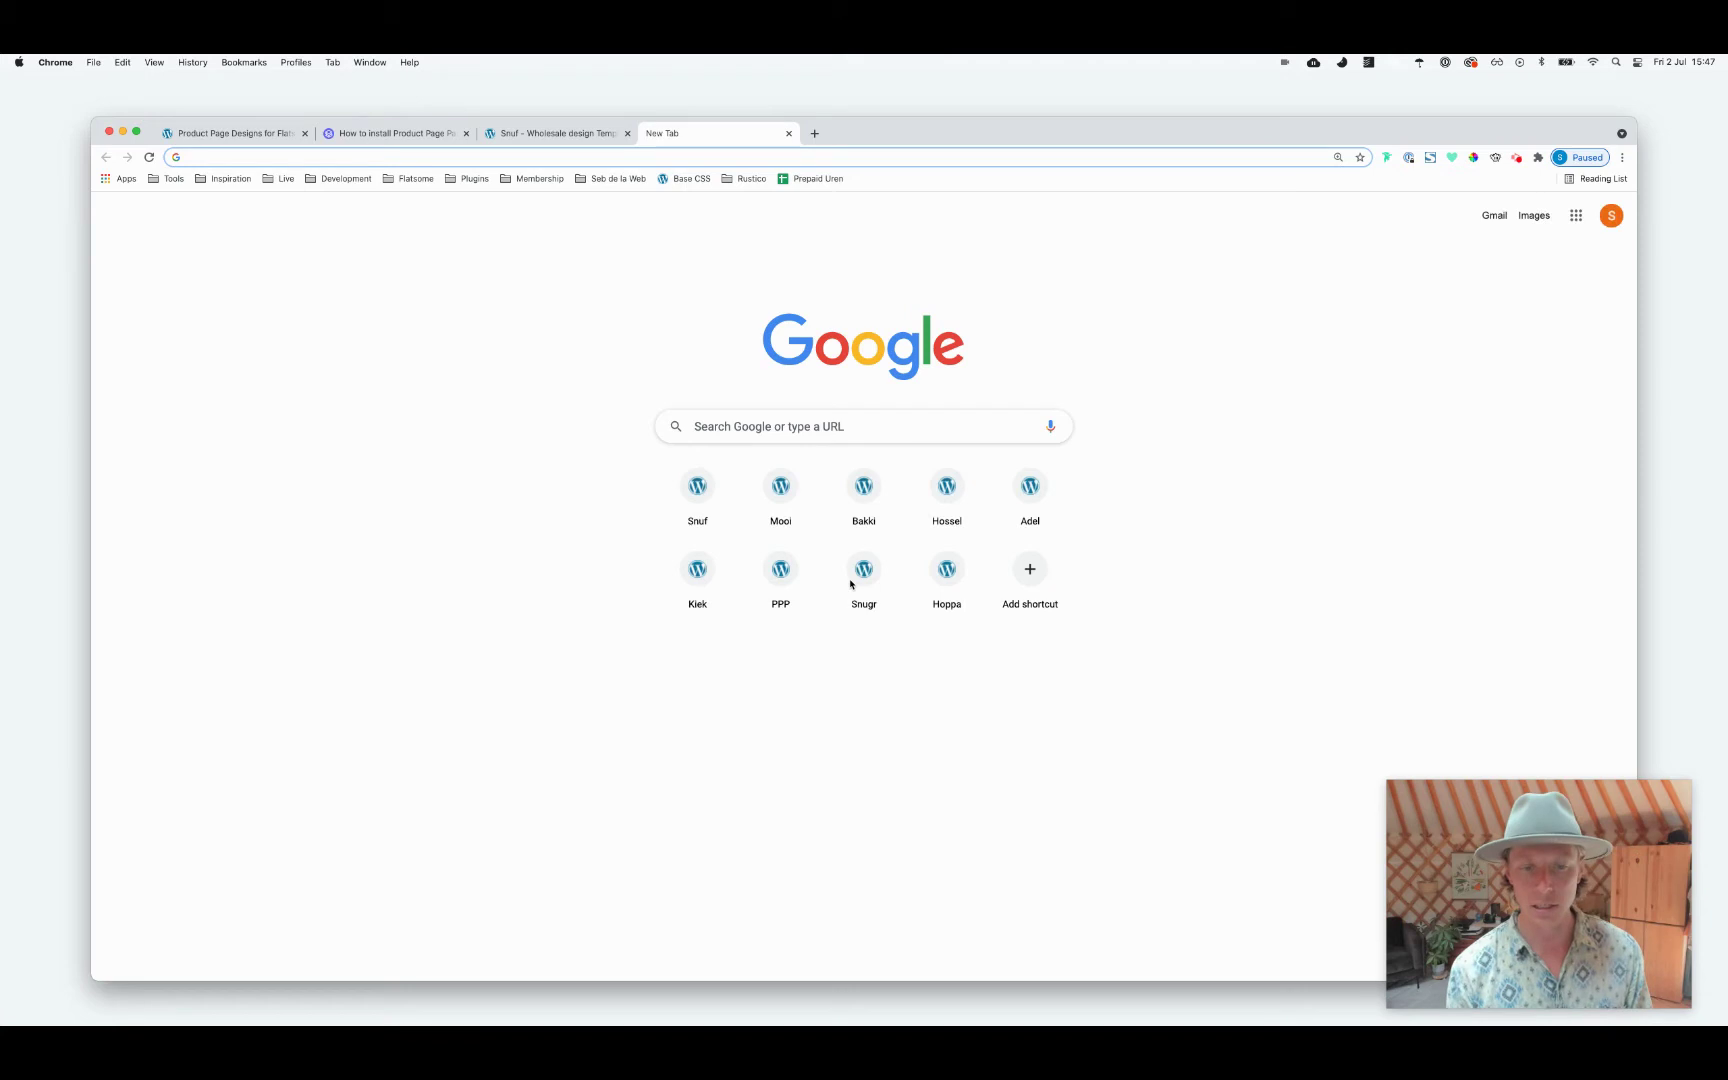
left_click(713, 507)
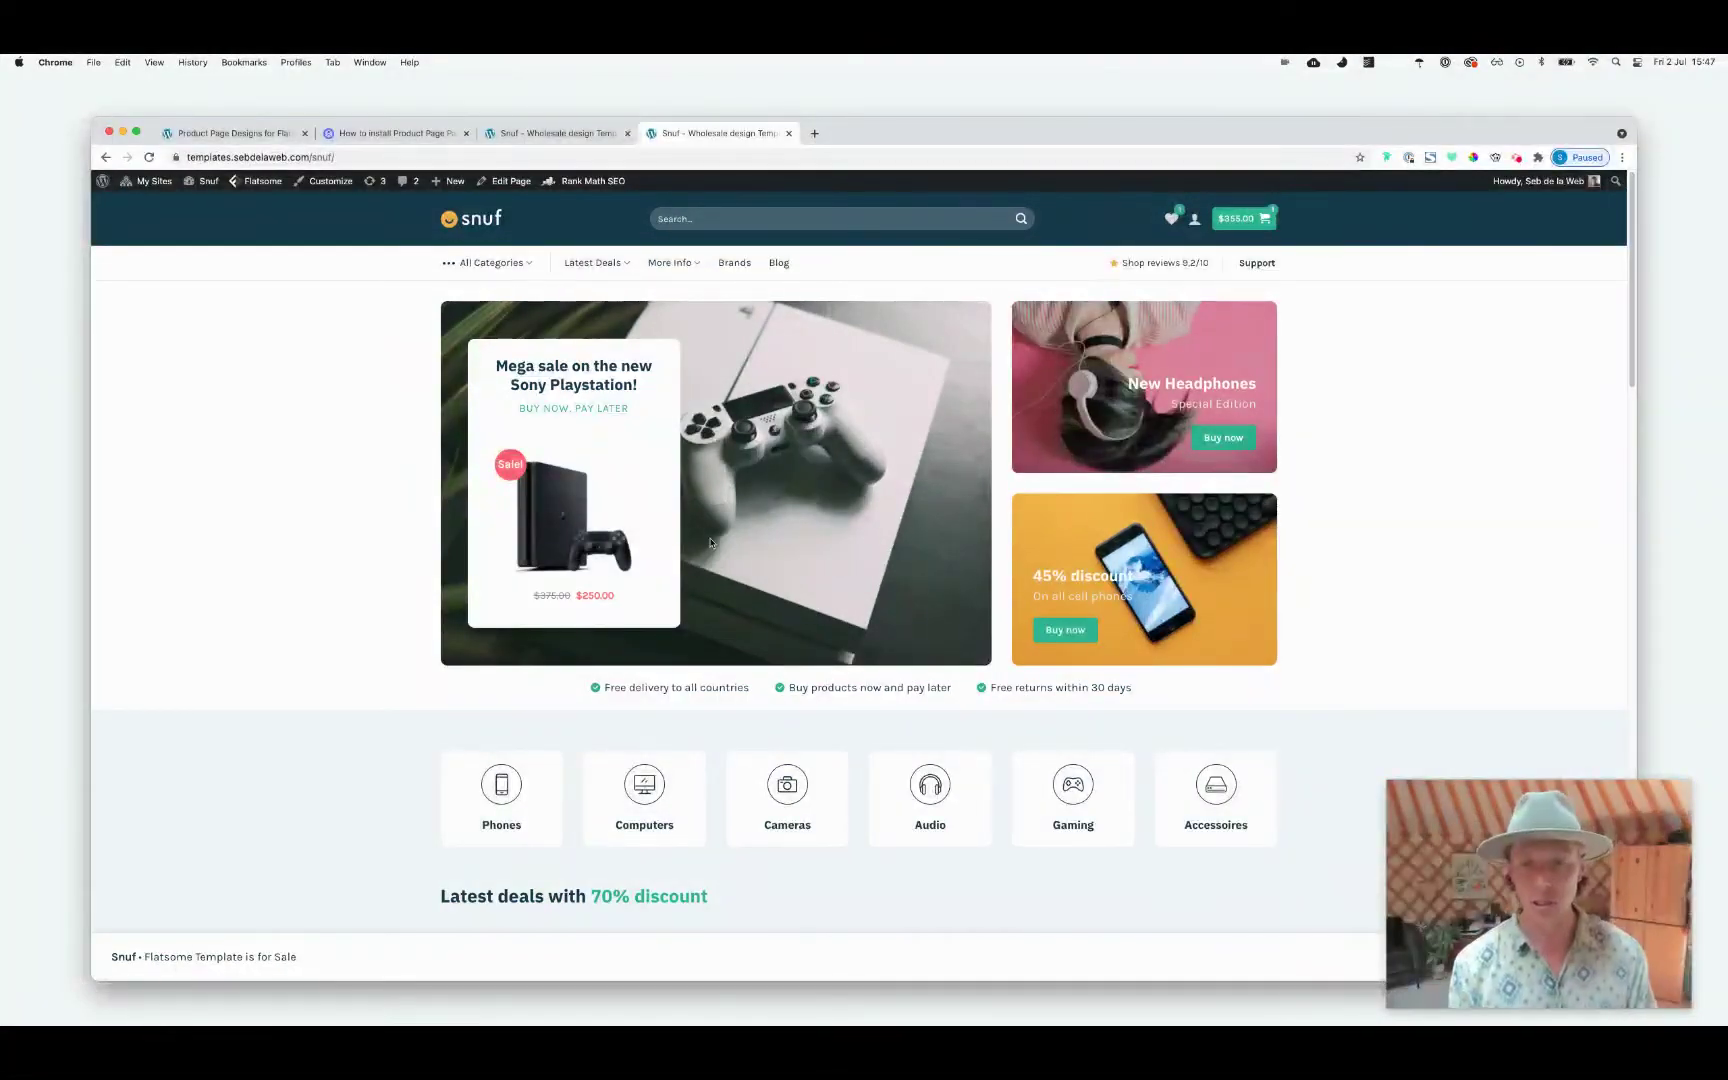
scroll(598, 654, "down", 5)
scroll(598, 654, "down", 5)
left_click(521, 511)
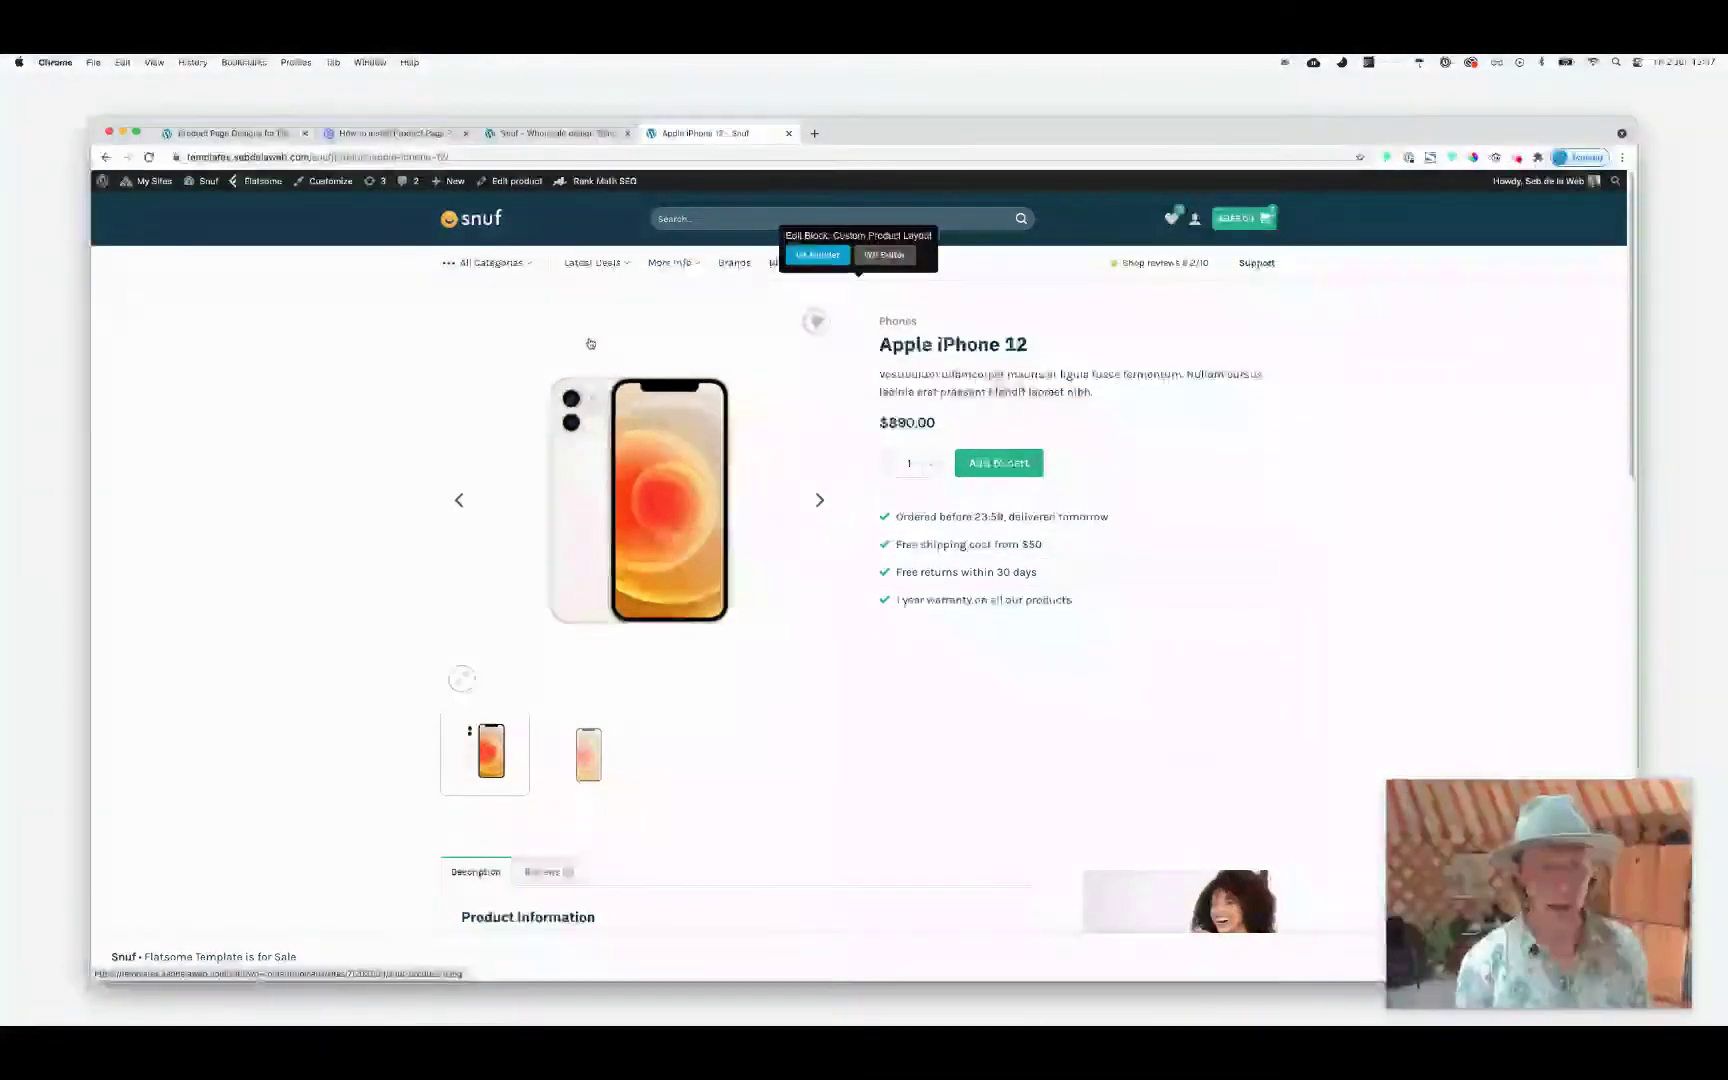
left_click(403, 137)
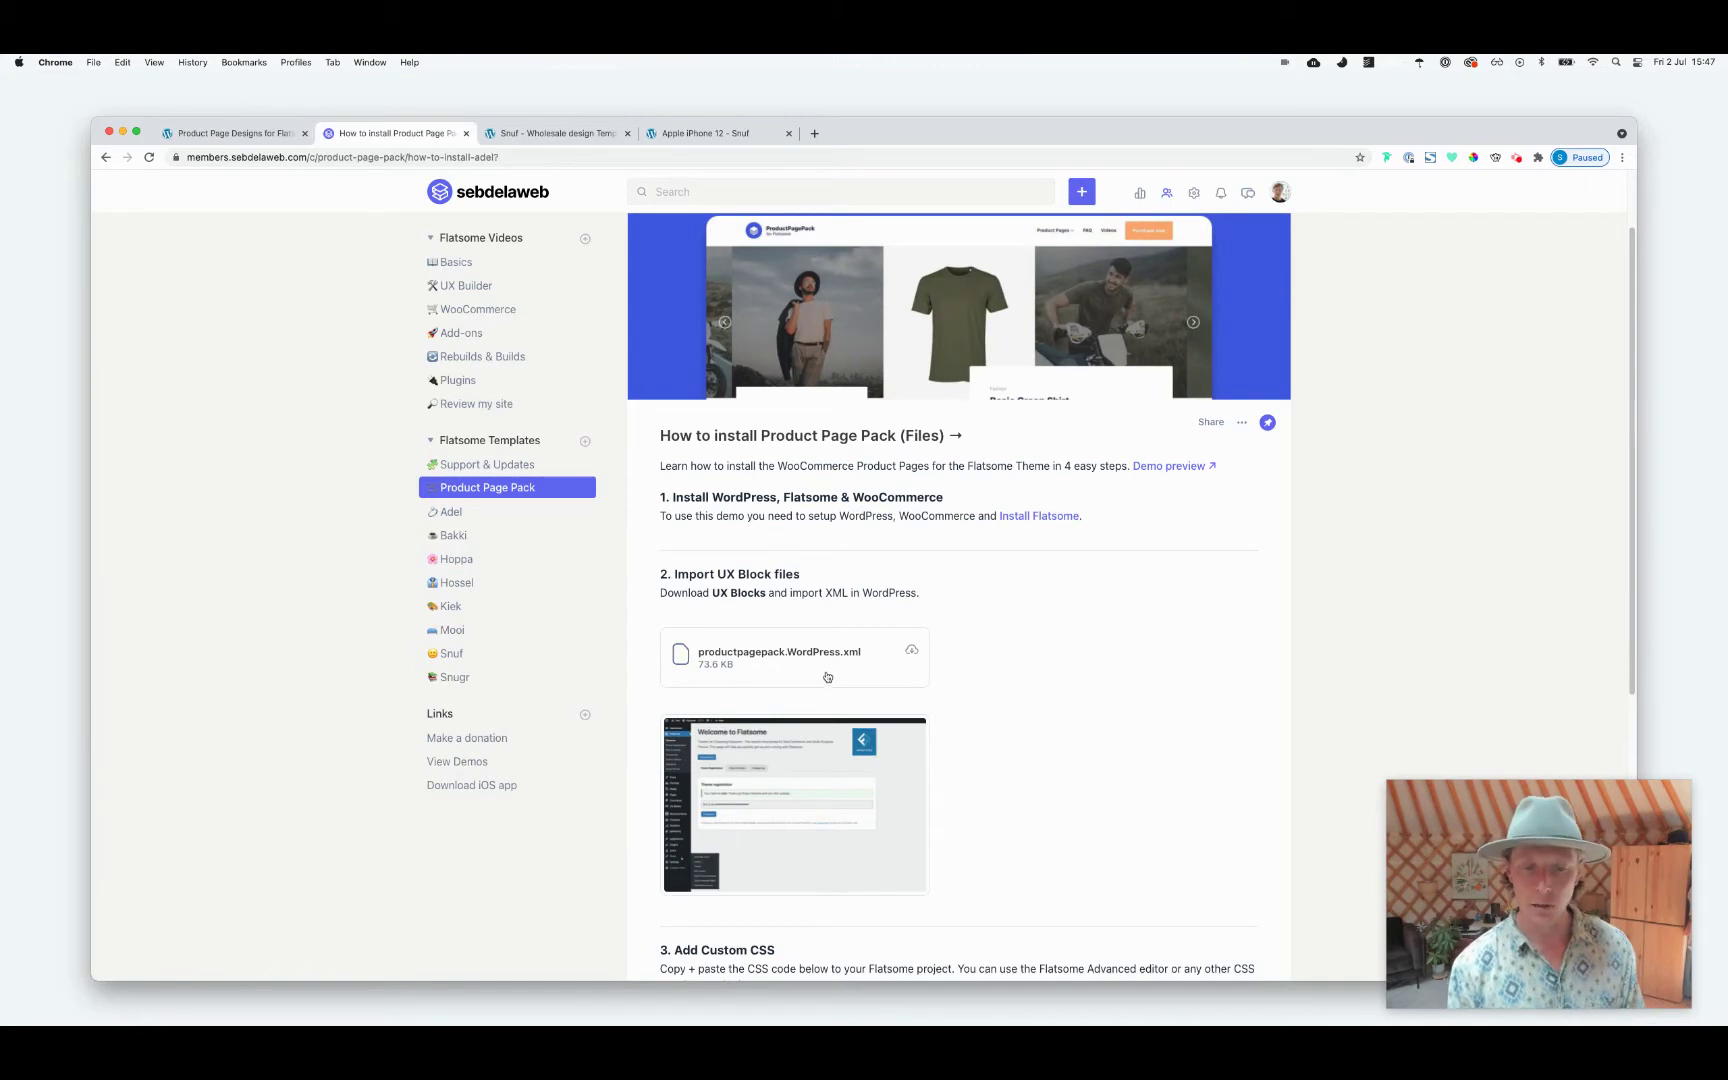
Download productpagepack.WordPress.xml and go to the Snuf site's admin dashboard
left_click(911, 651)
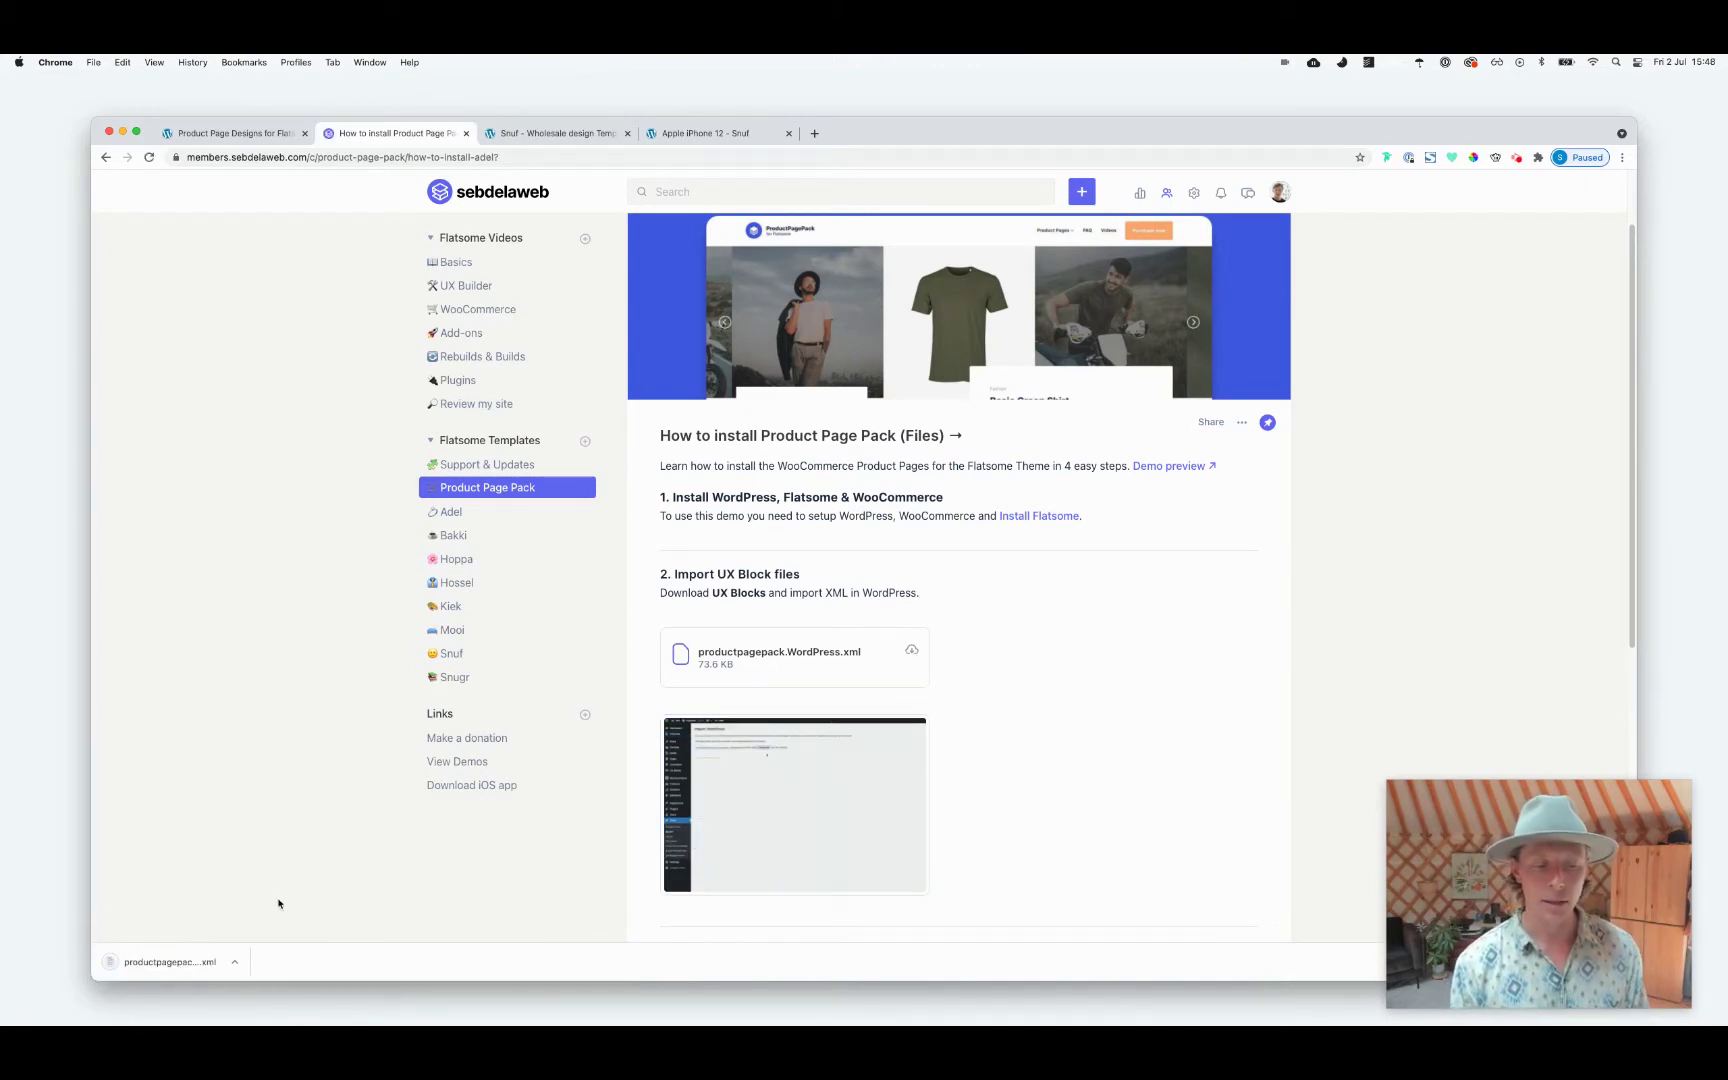
left_click(707, 138)
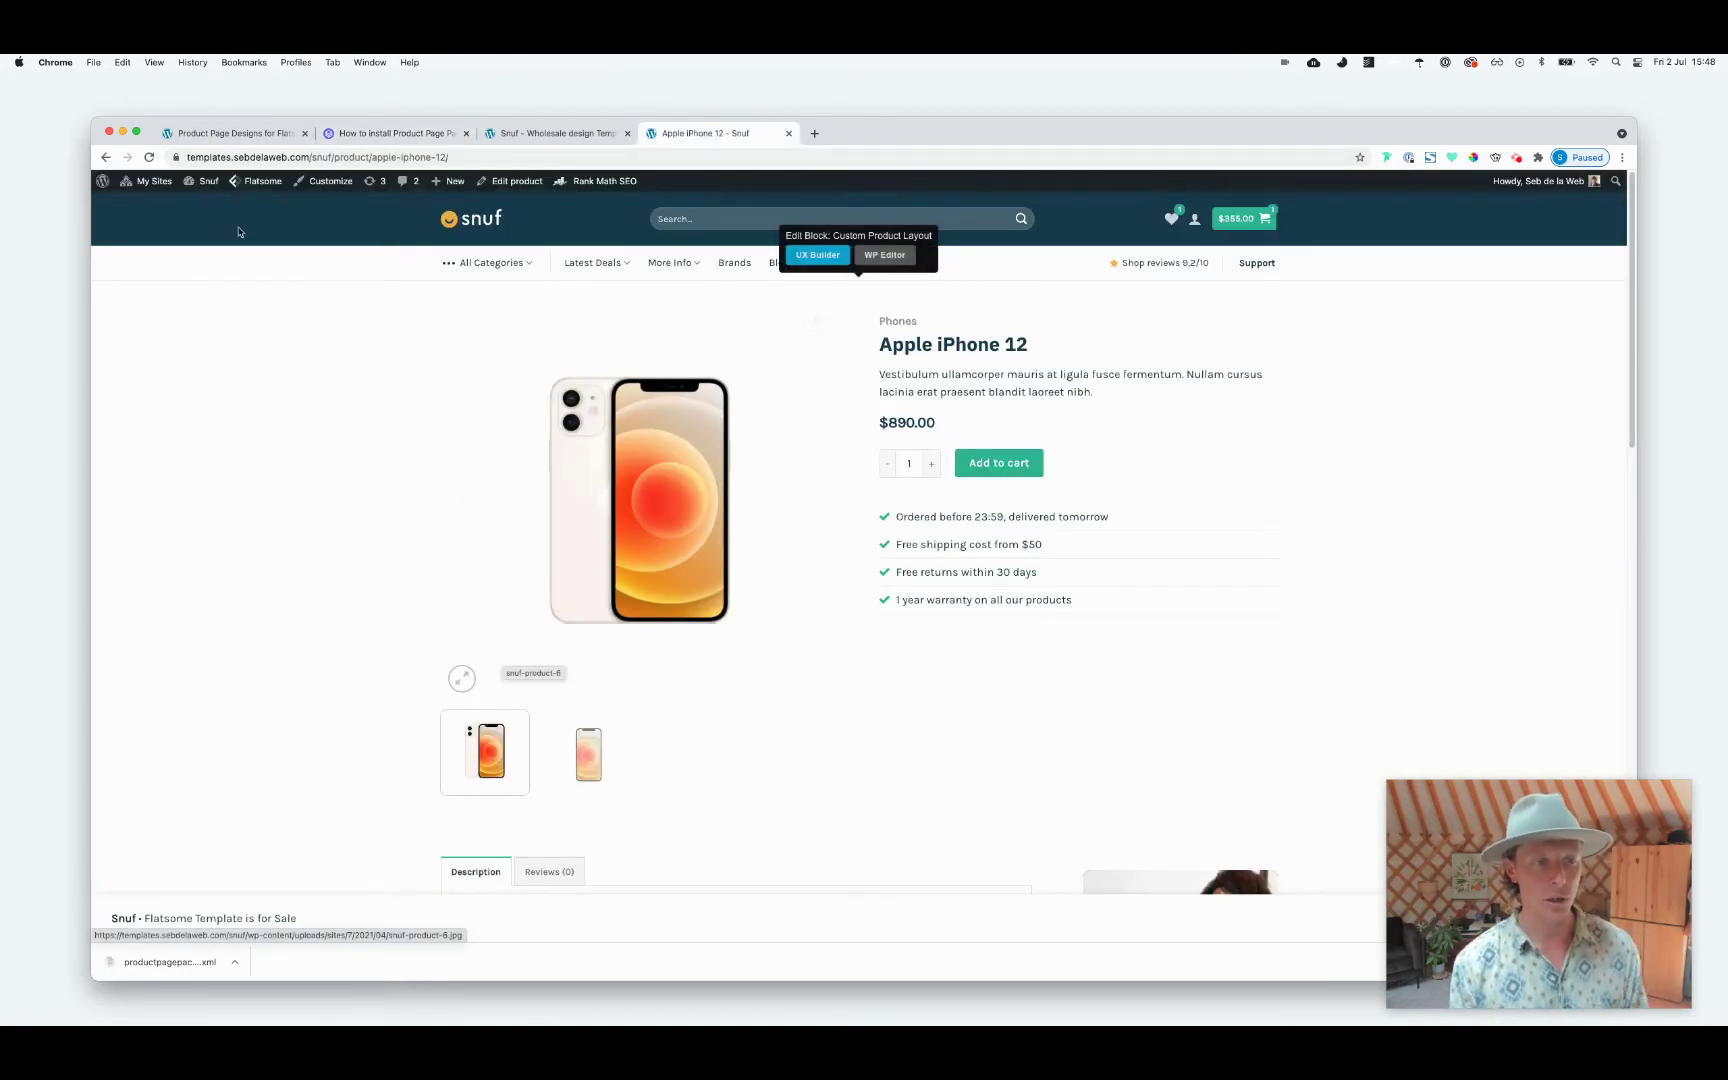
left_click(209, 182)
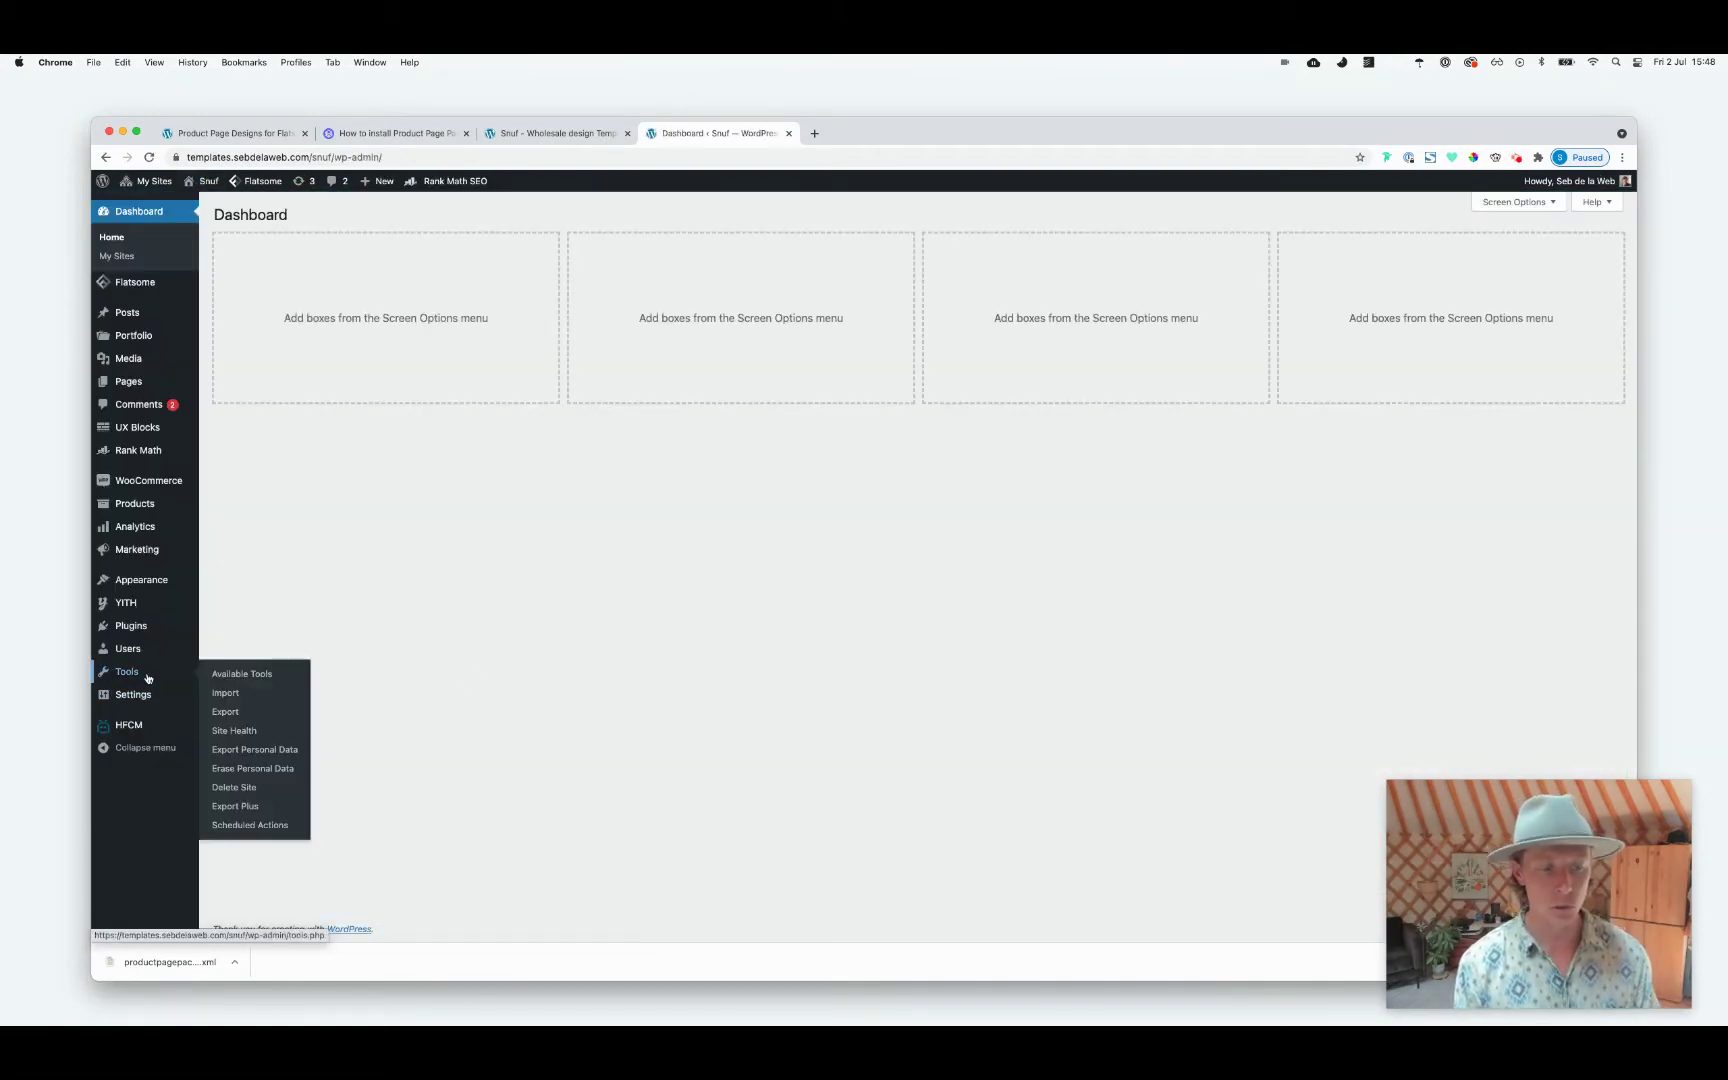
Run the WordPress importer under Tools > Import and choose productpagepack.WordPress.xml from Downloads
left_click(150, 681)
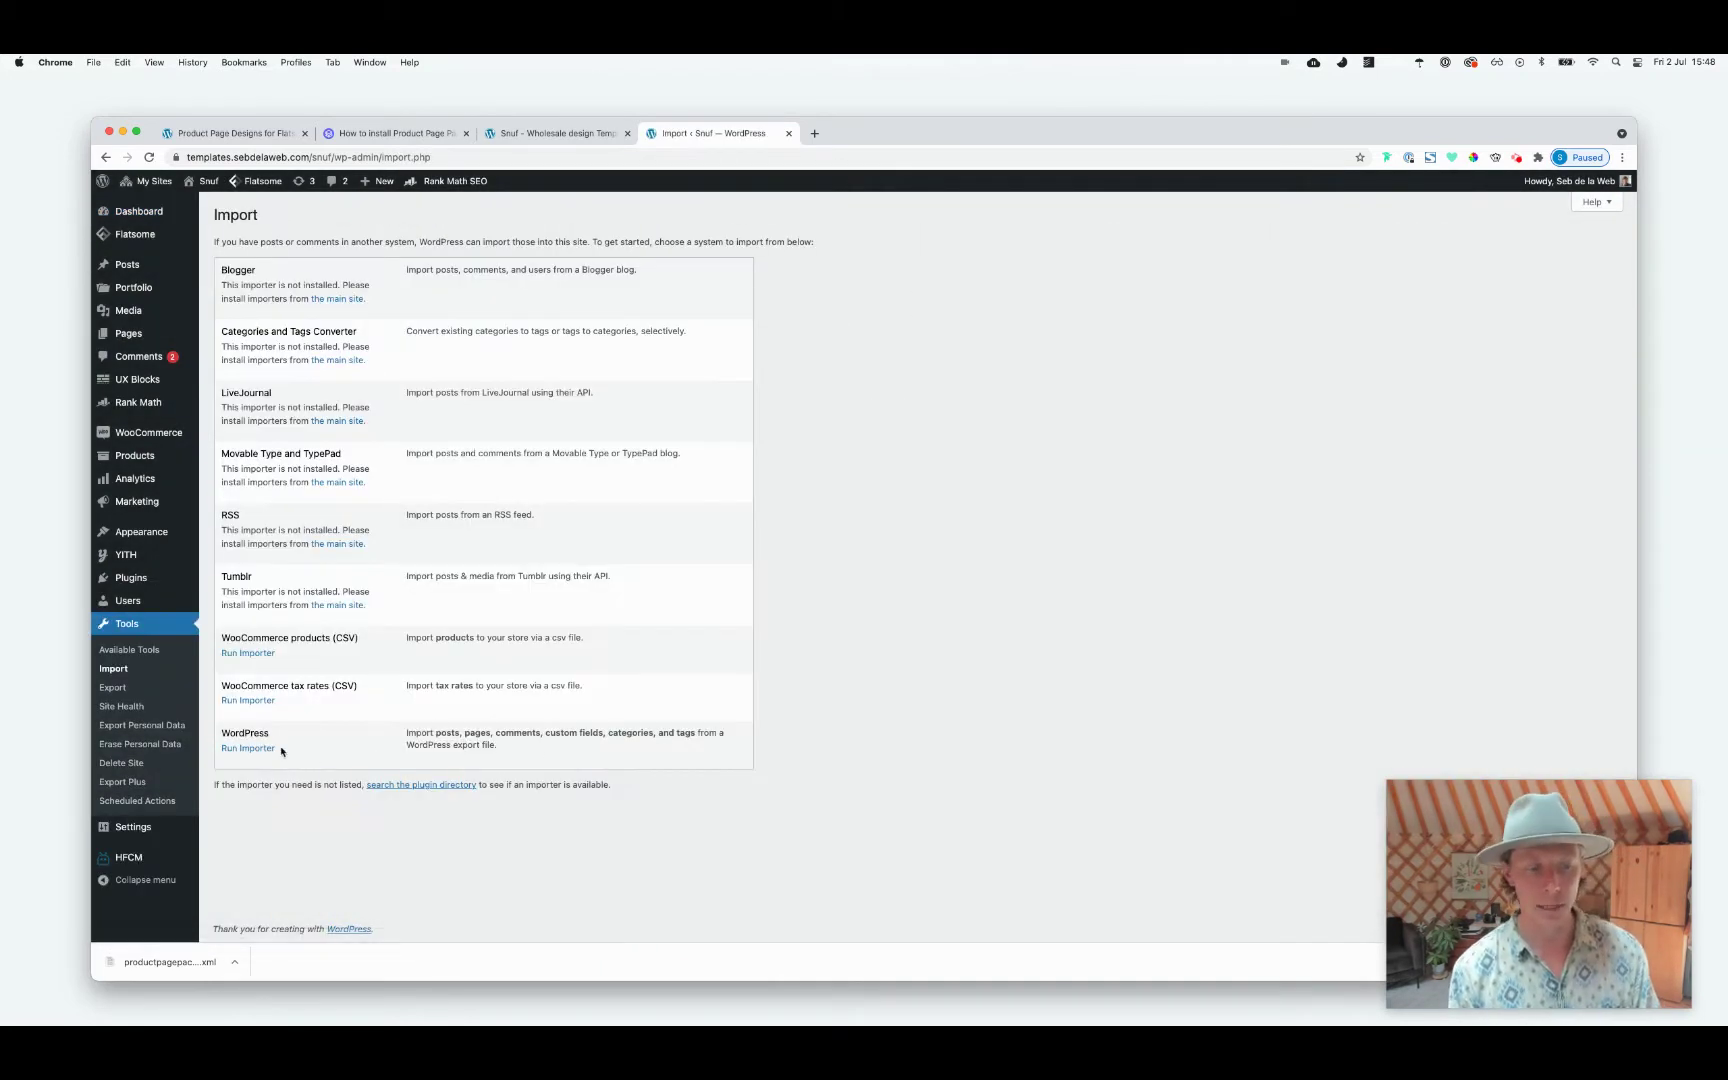
left_click(272, 749)
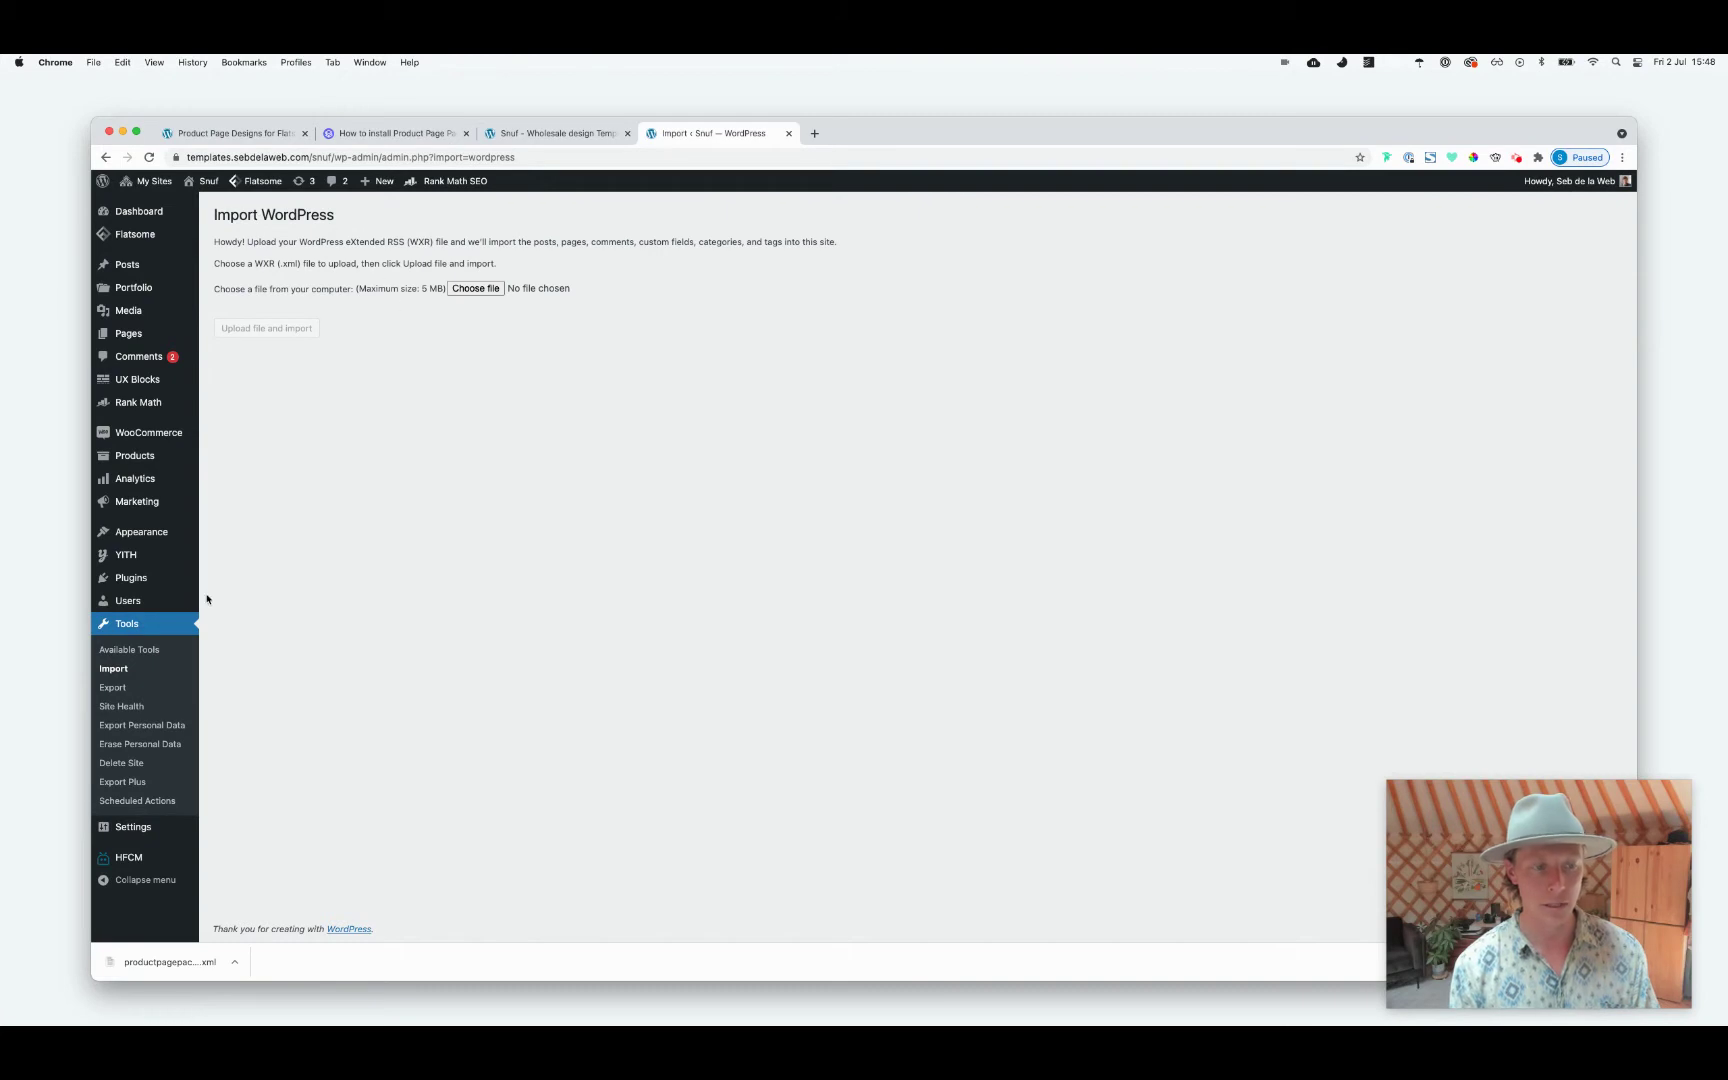
left_click(100, 668)
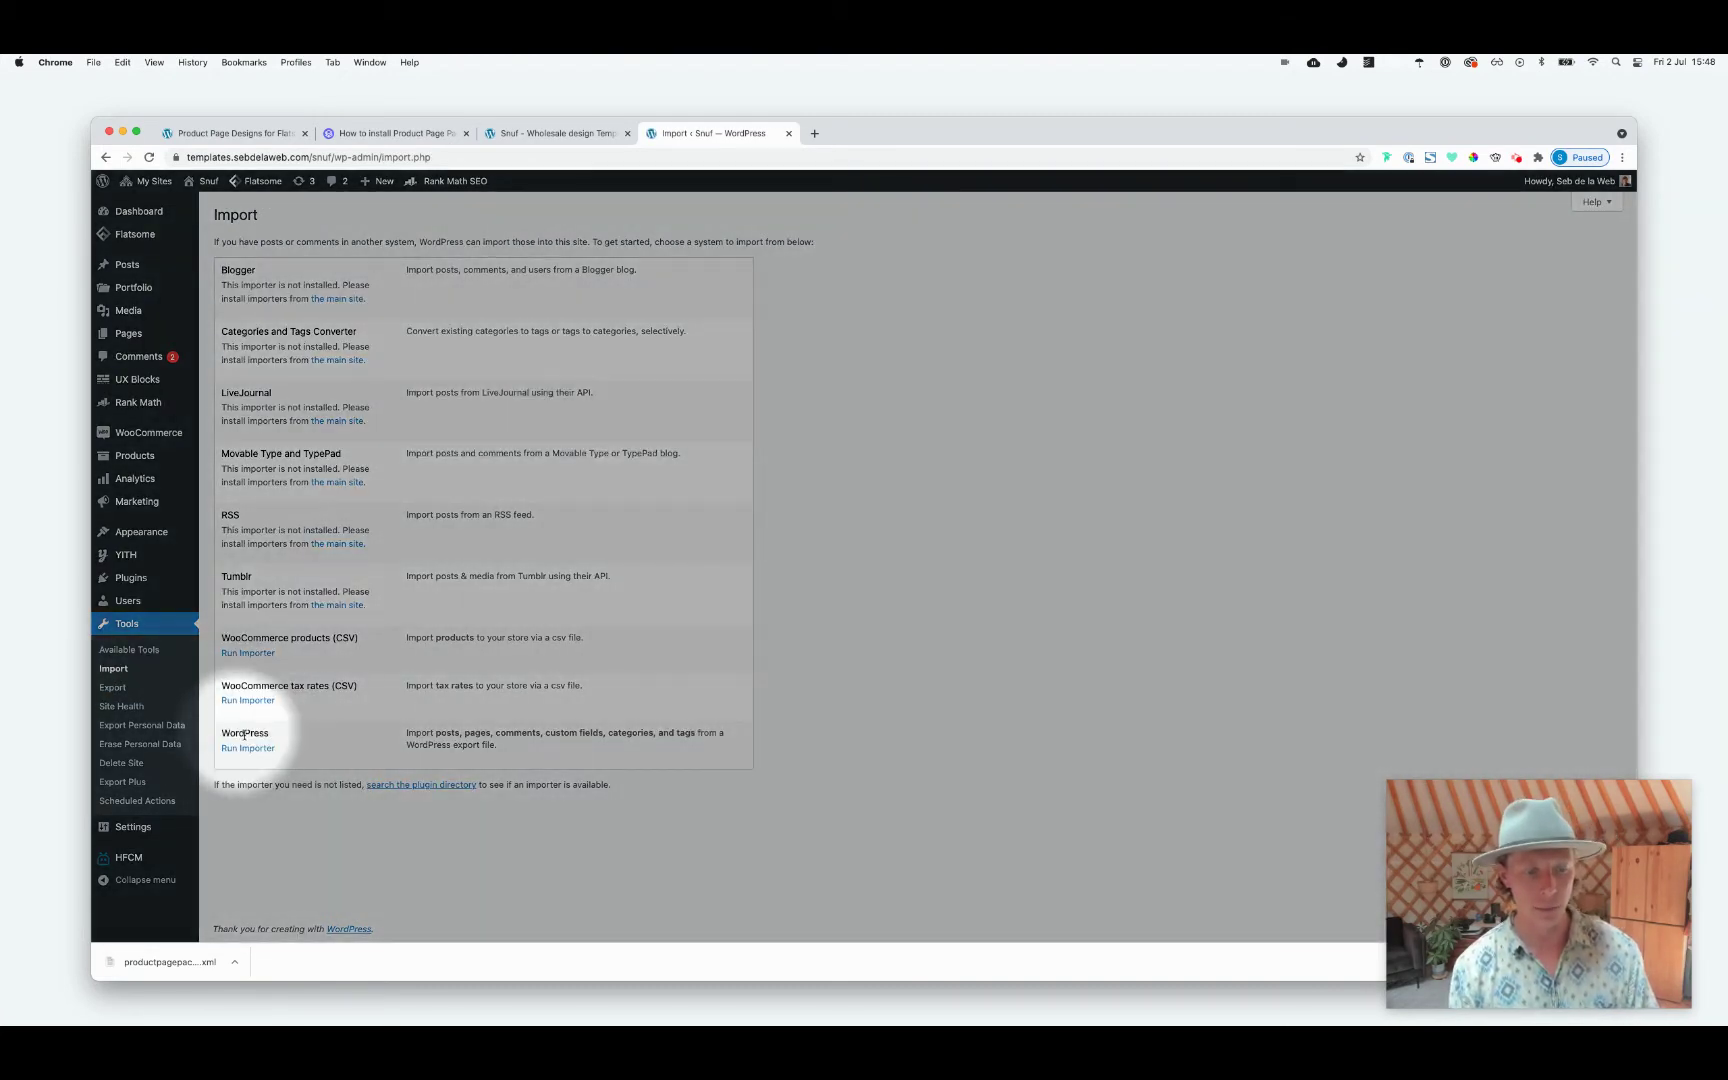
left_click(258, 748)
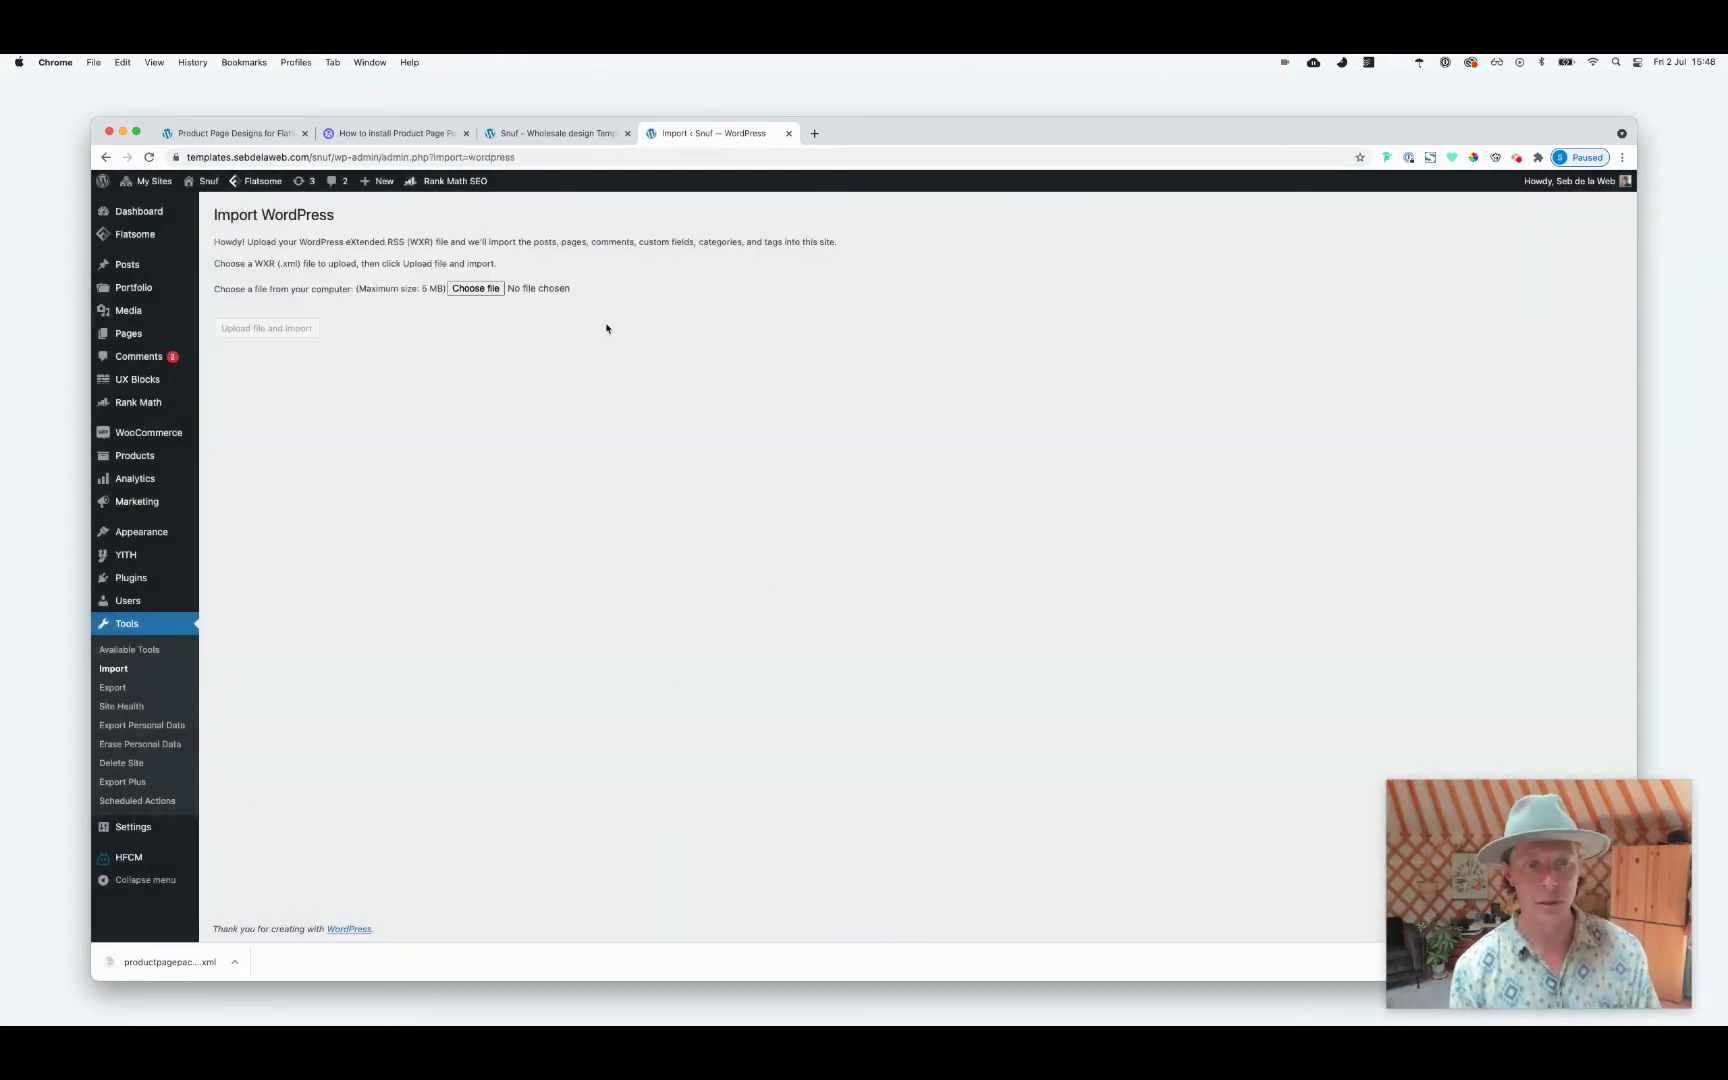
left_click(475, 289)
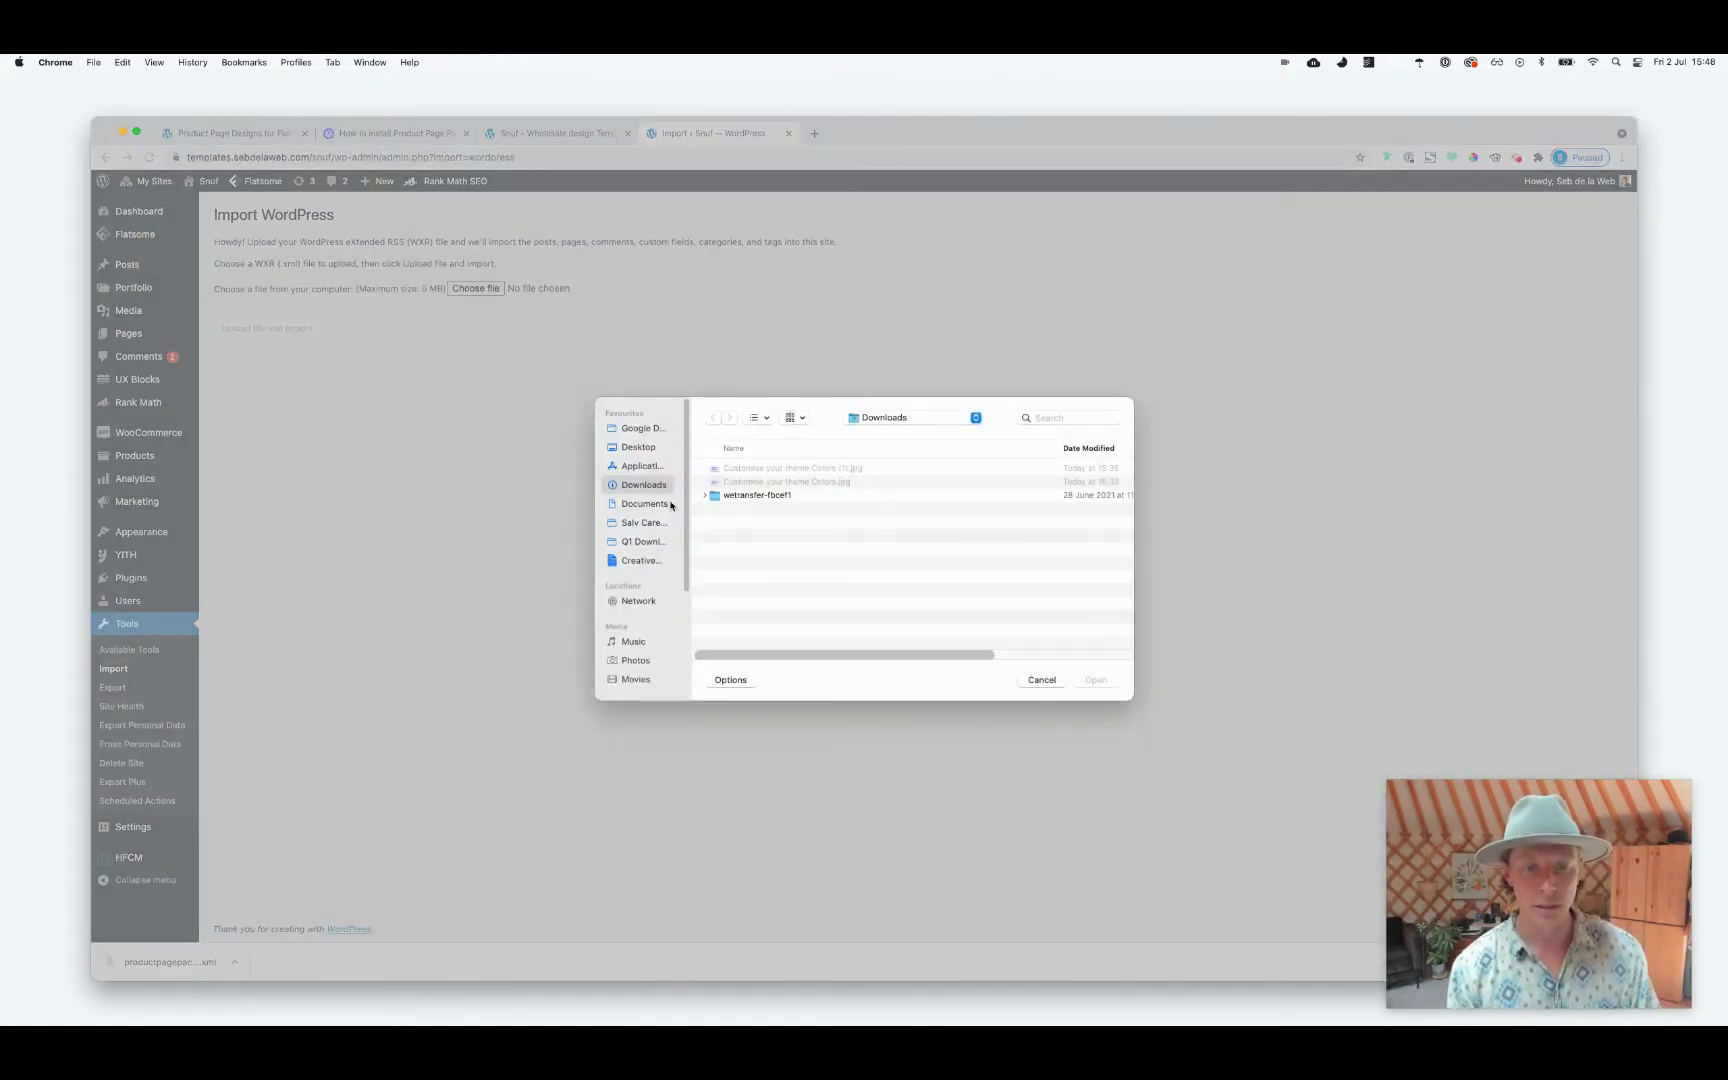
left_click(663, 488)
left_click(783, 467)
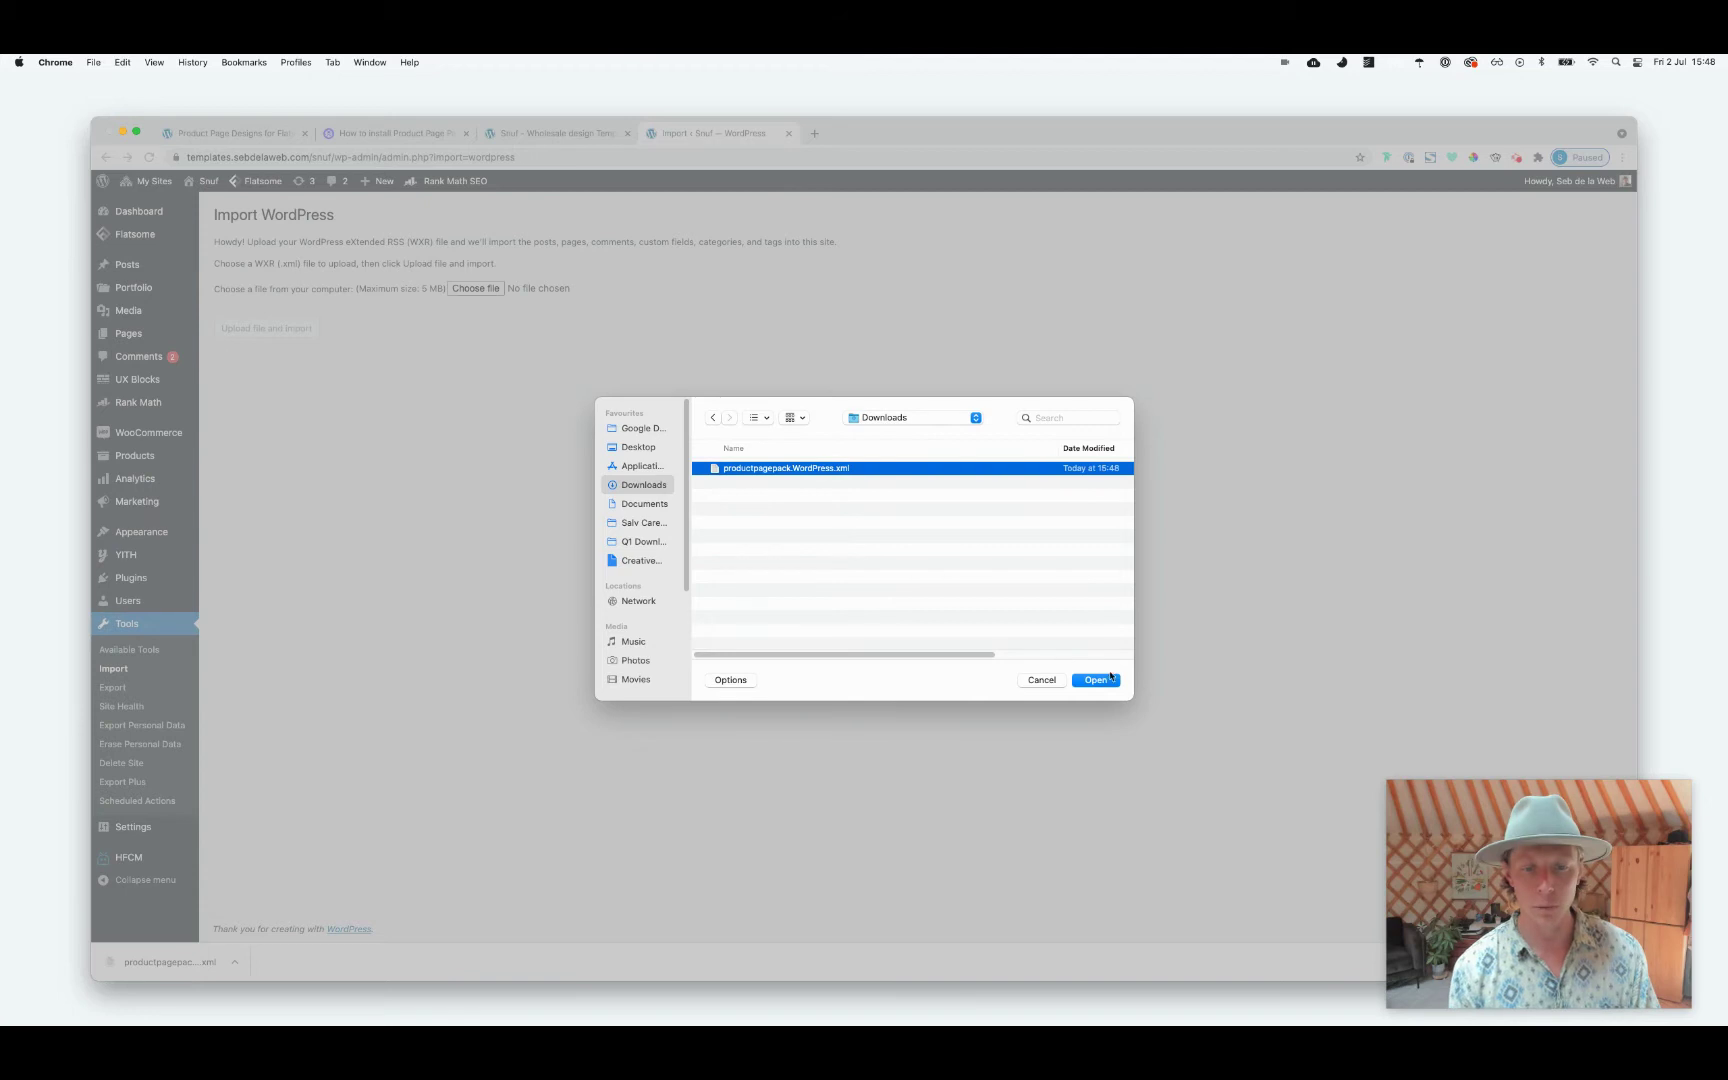
left_click(1096, 678)
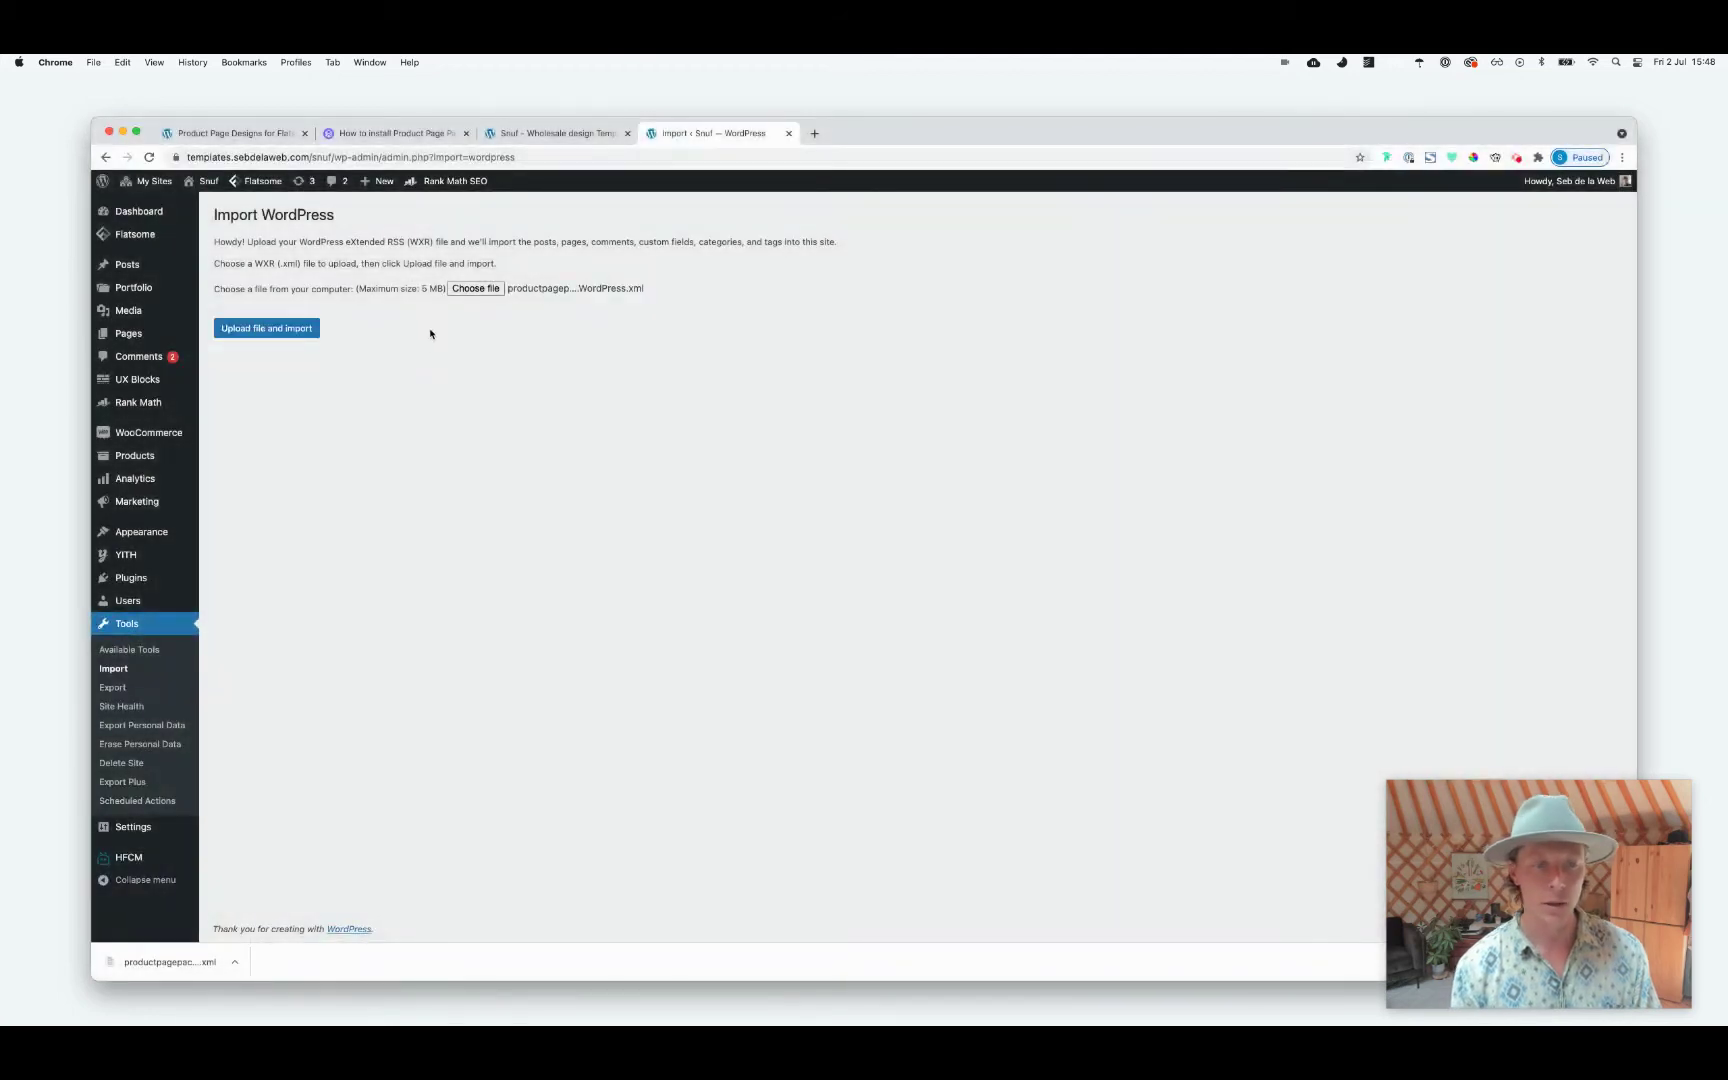
Upload the XML, assign imported posts to the existing admin user, and submit the import
left_click(300, 329)
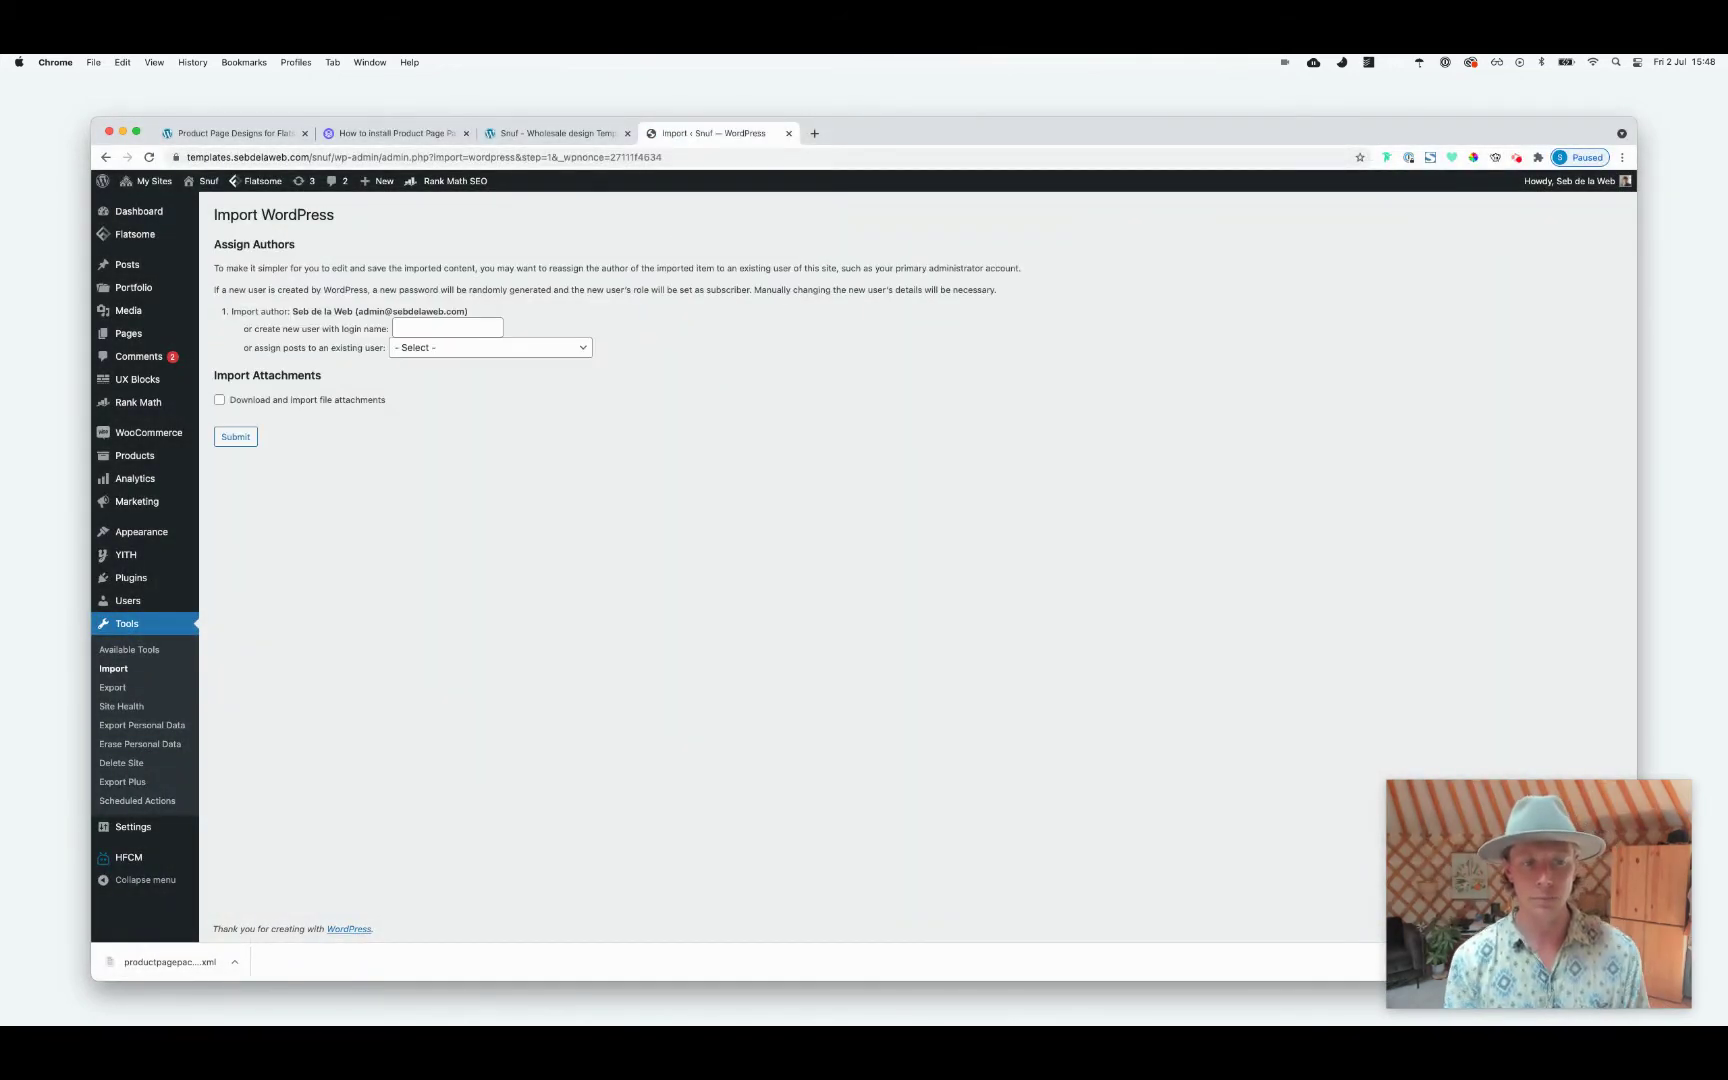
left_click(438, 348)
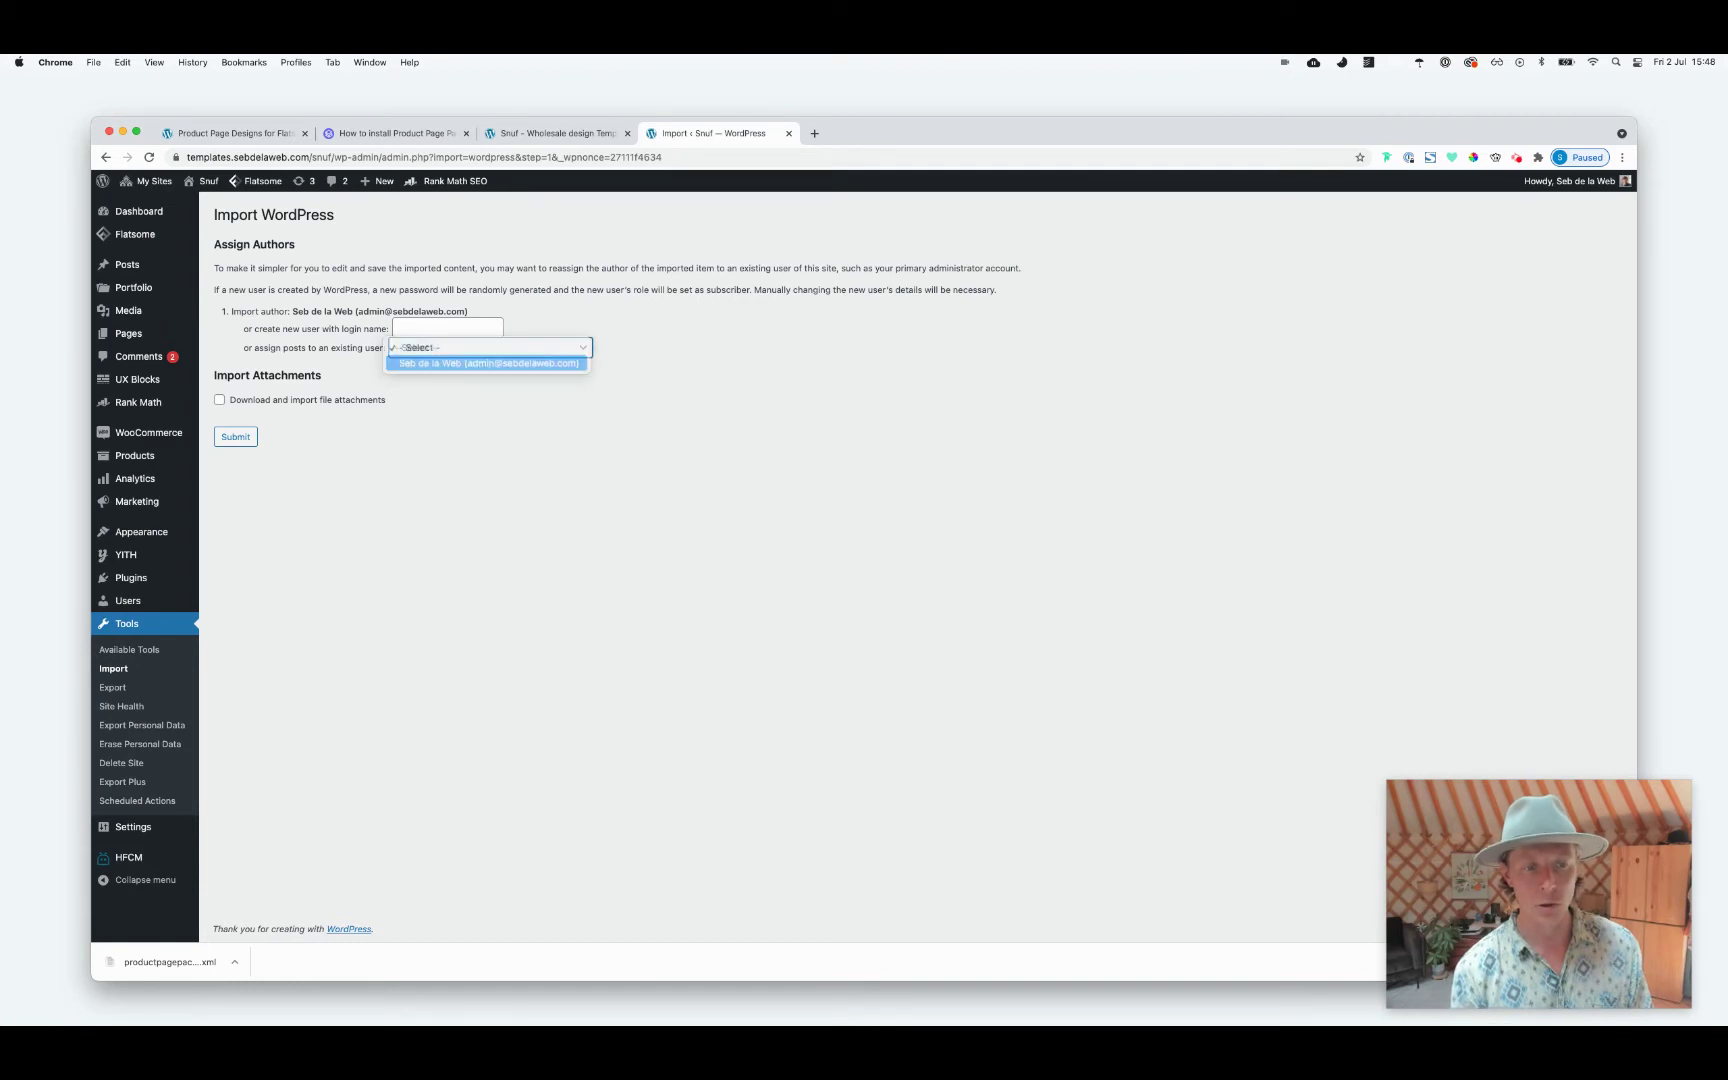
left_click(450, 361)
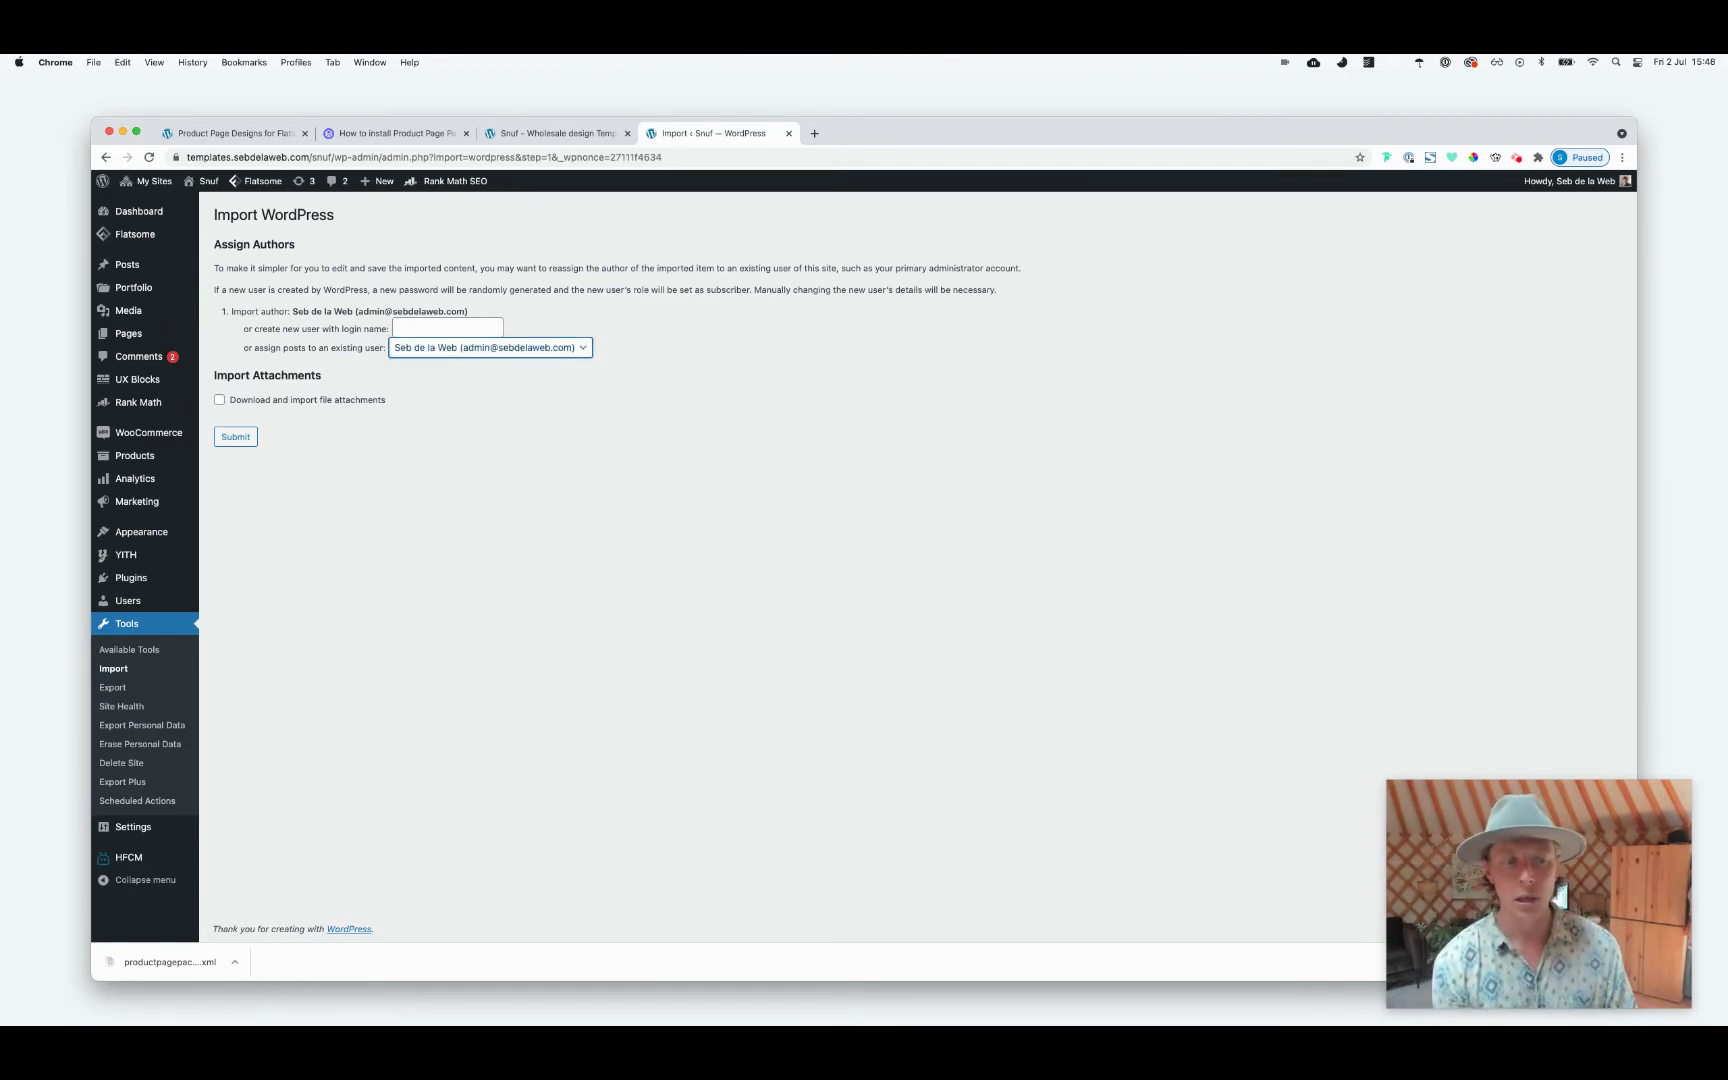
left_click(482, 354)
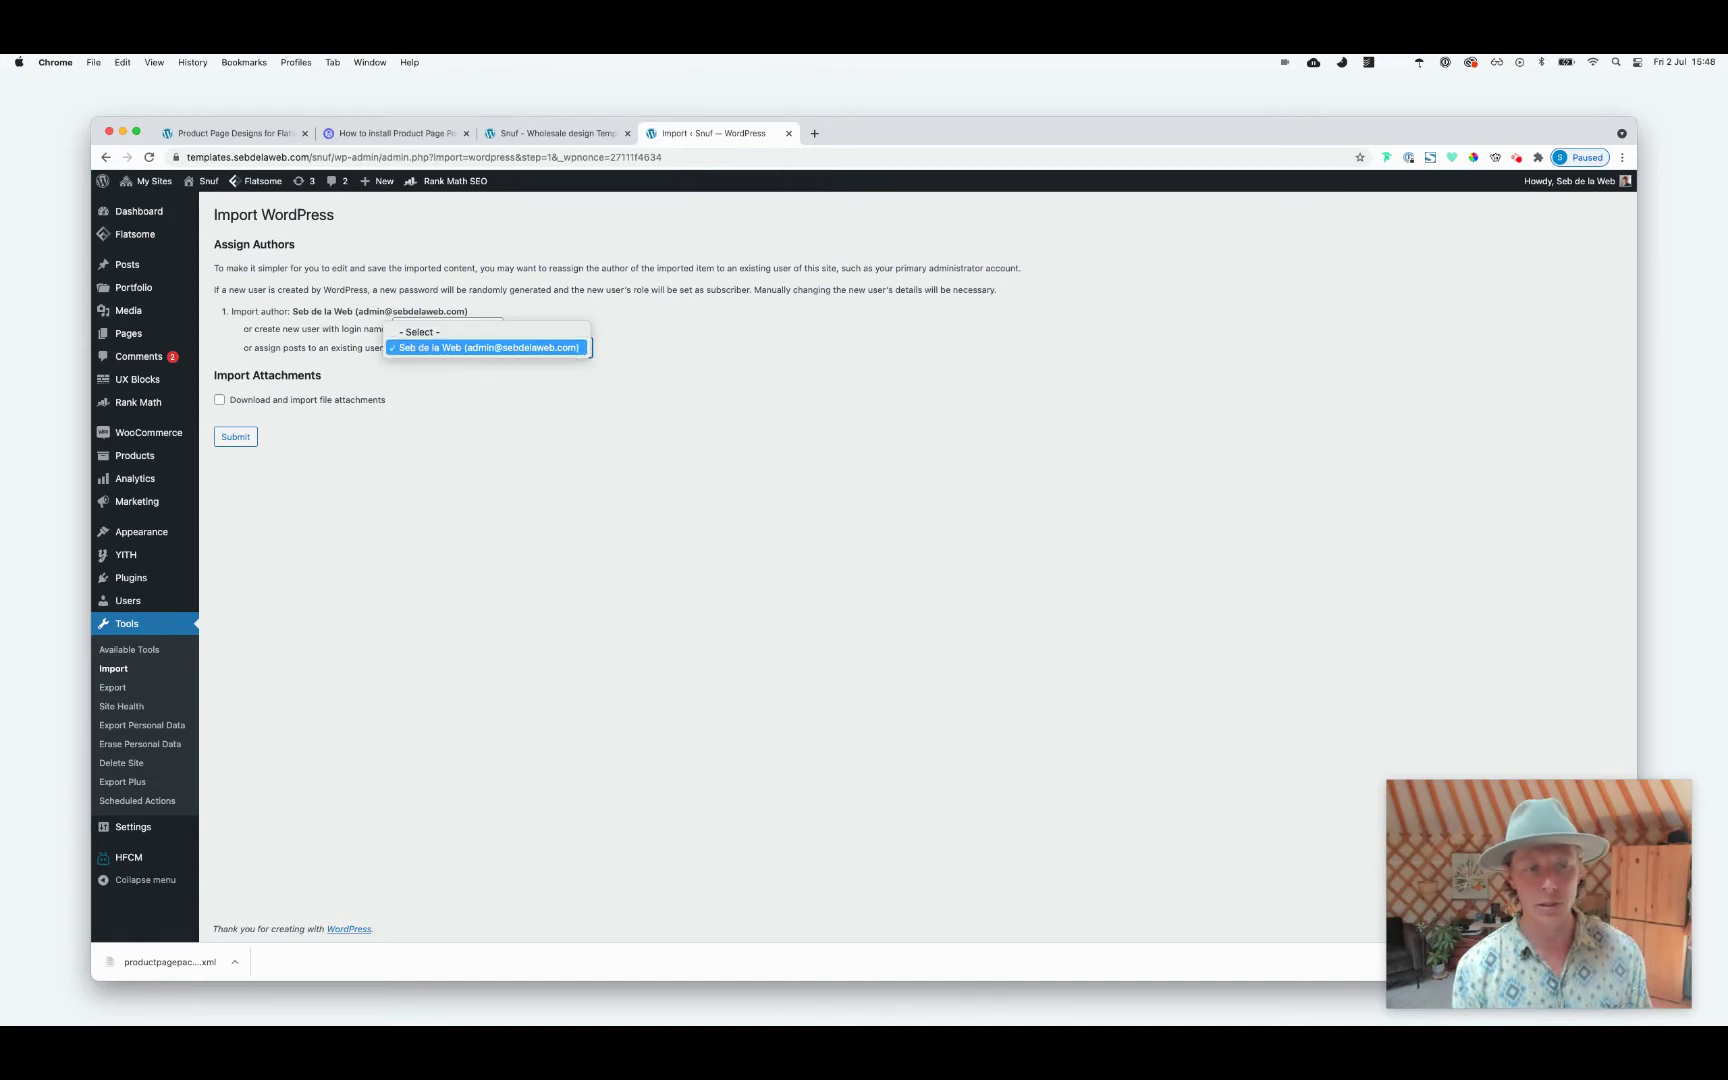
left_click(829, 397)
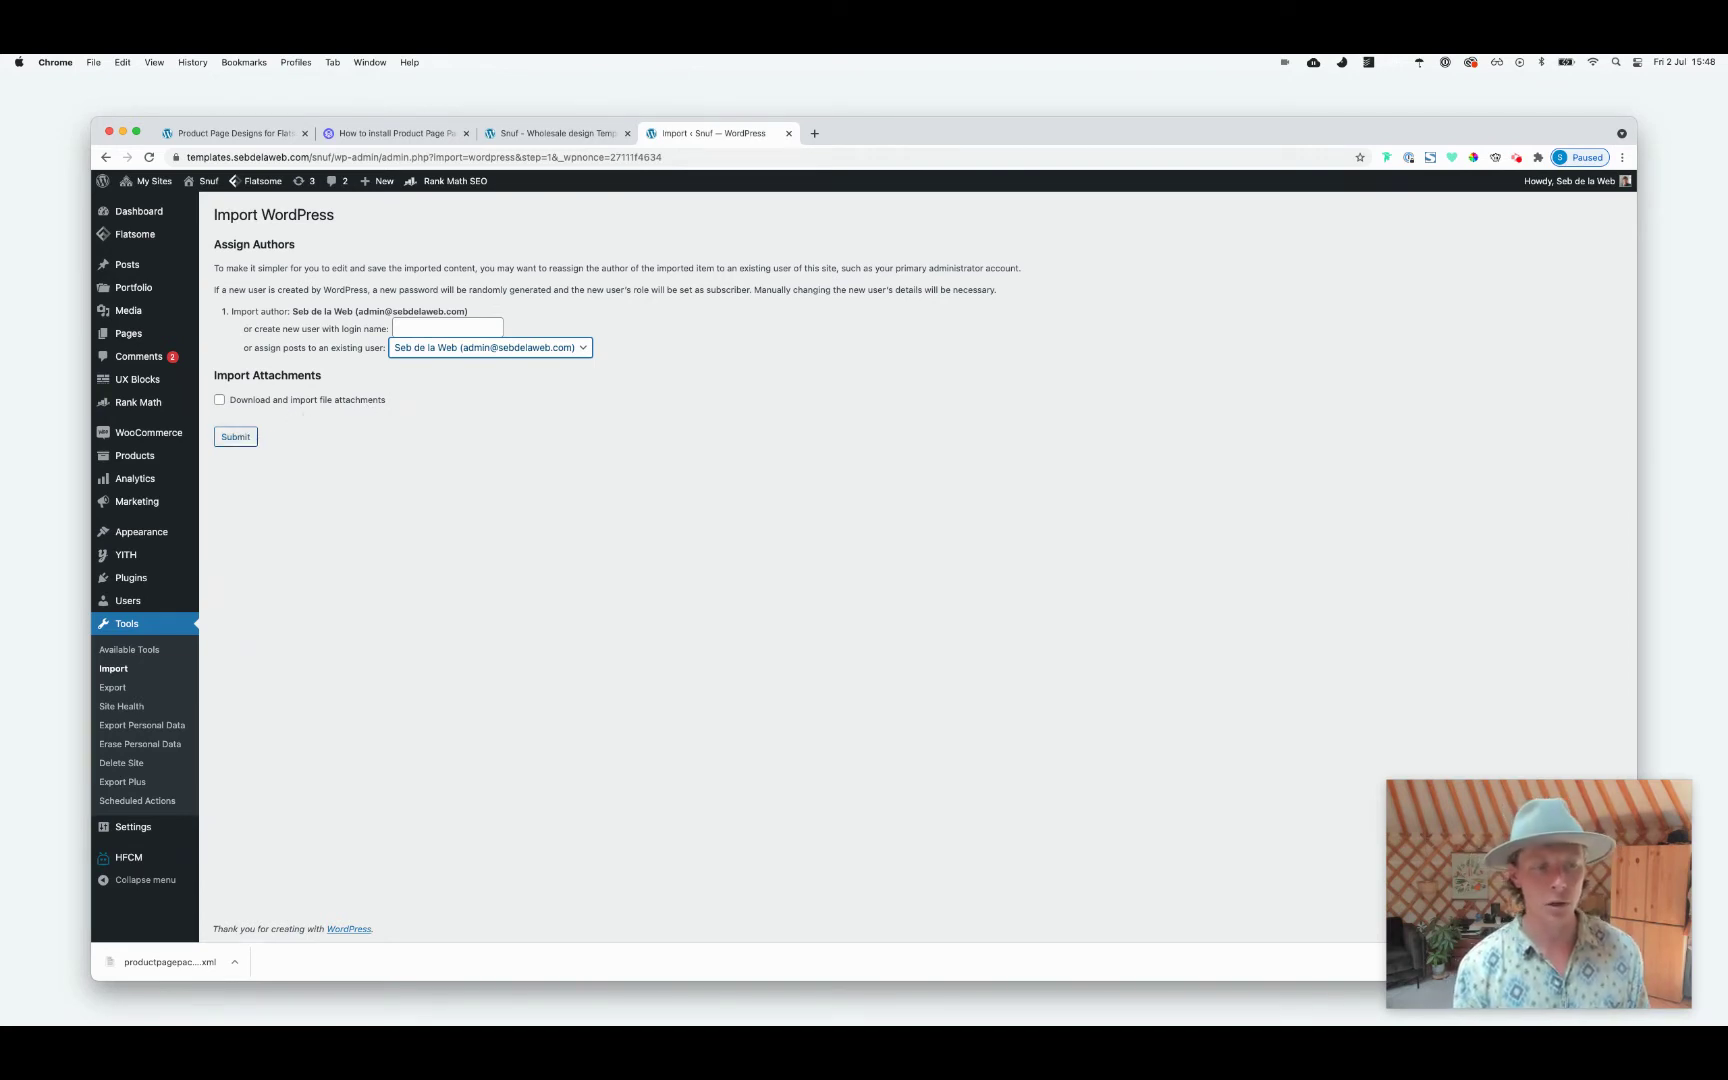
left_click(250, 440)
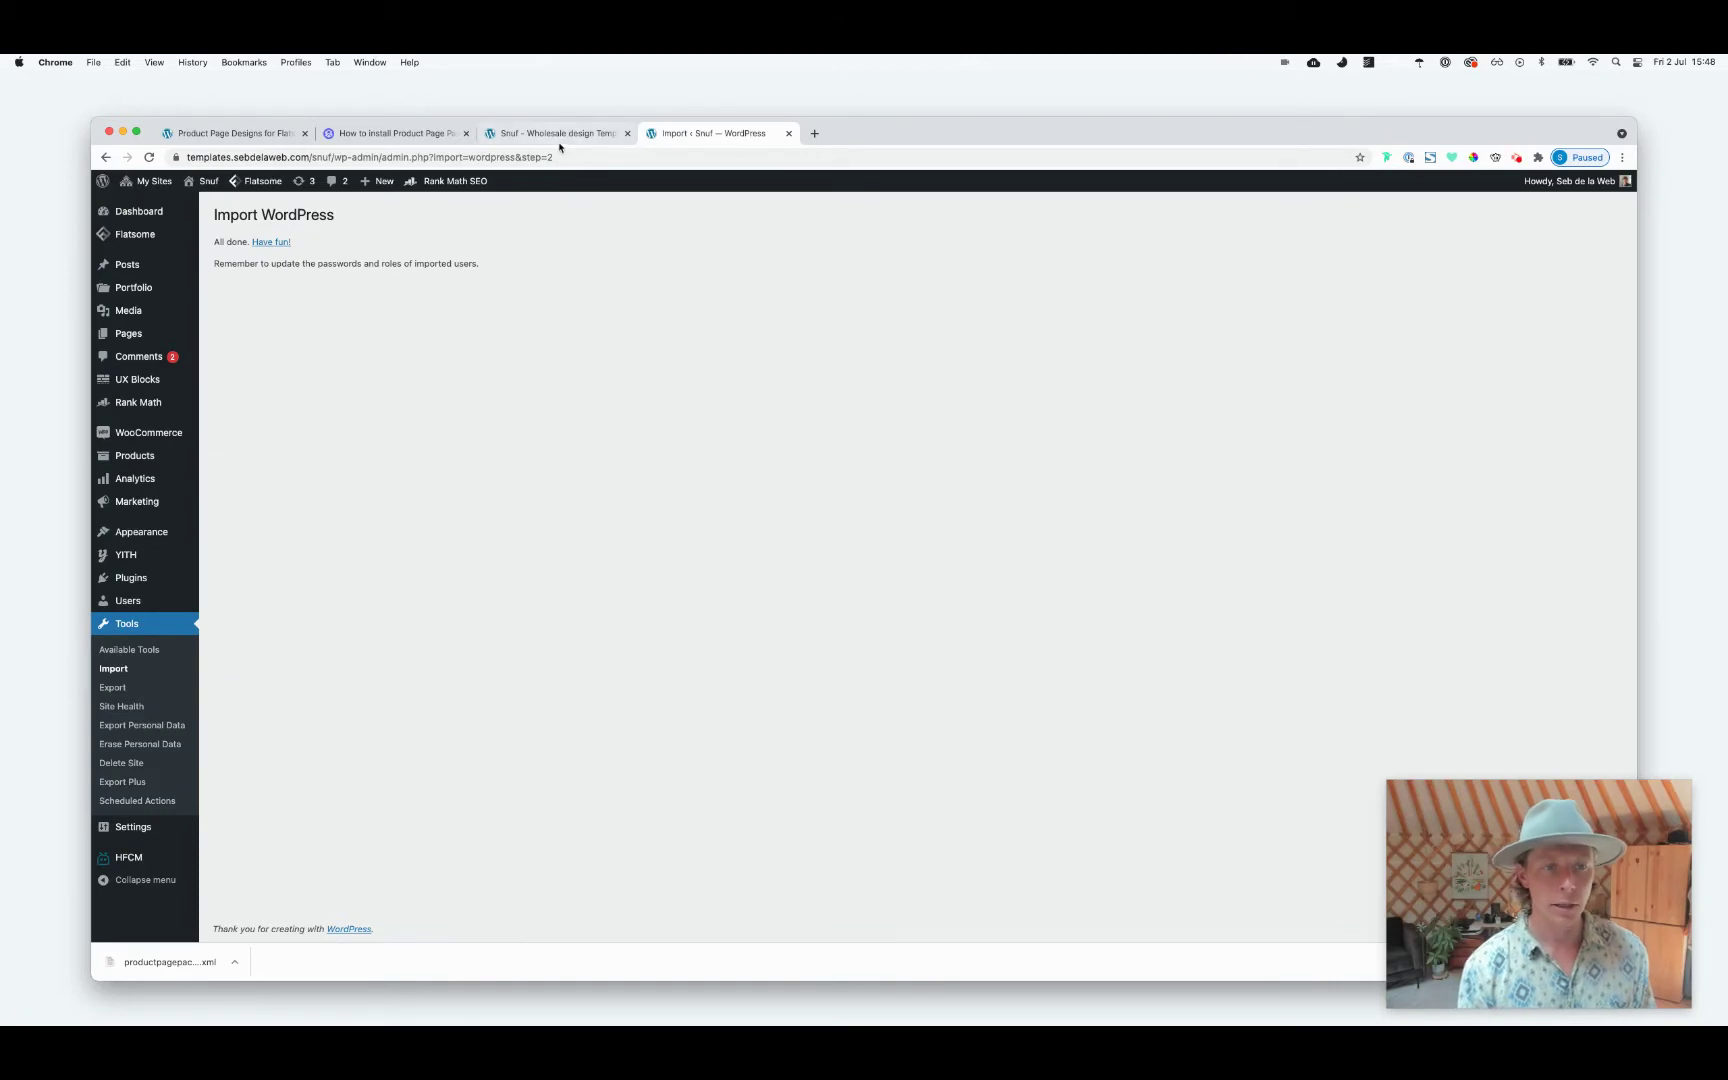
left_click(472, 137)
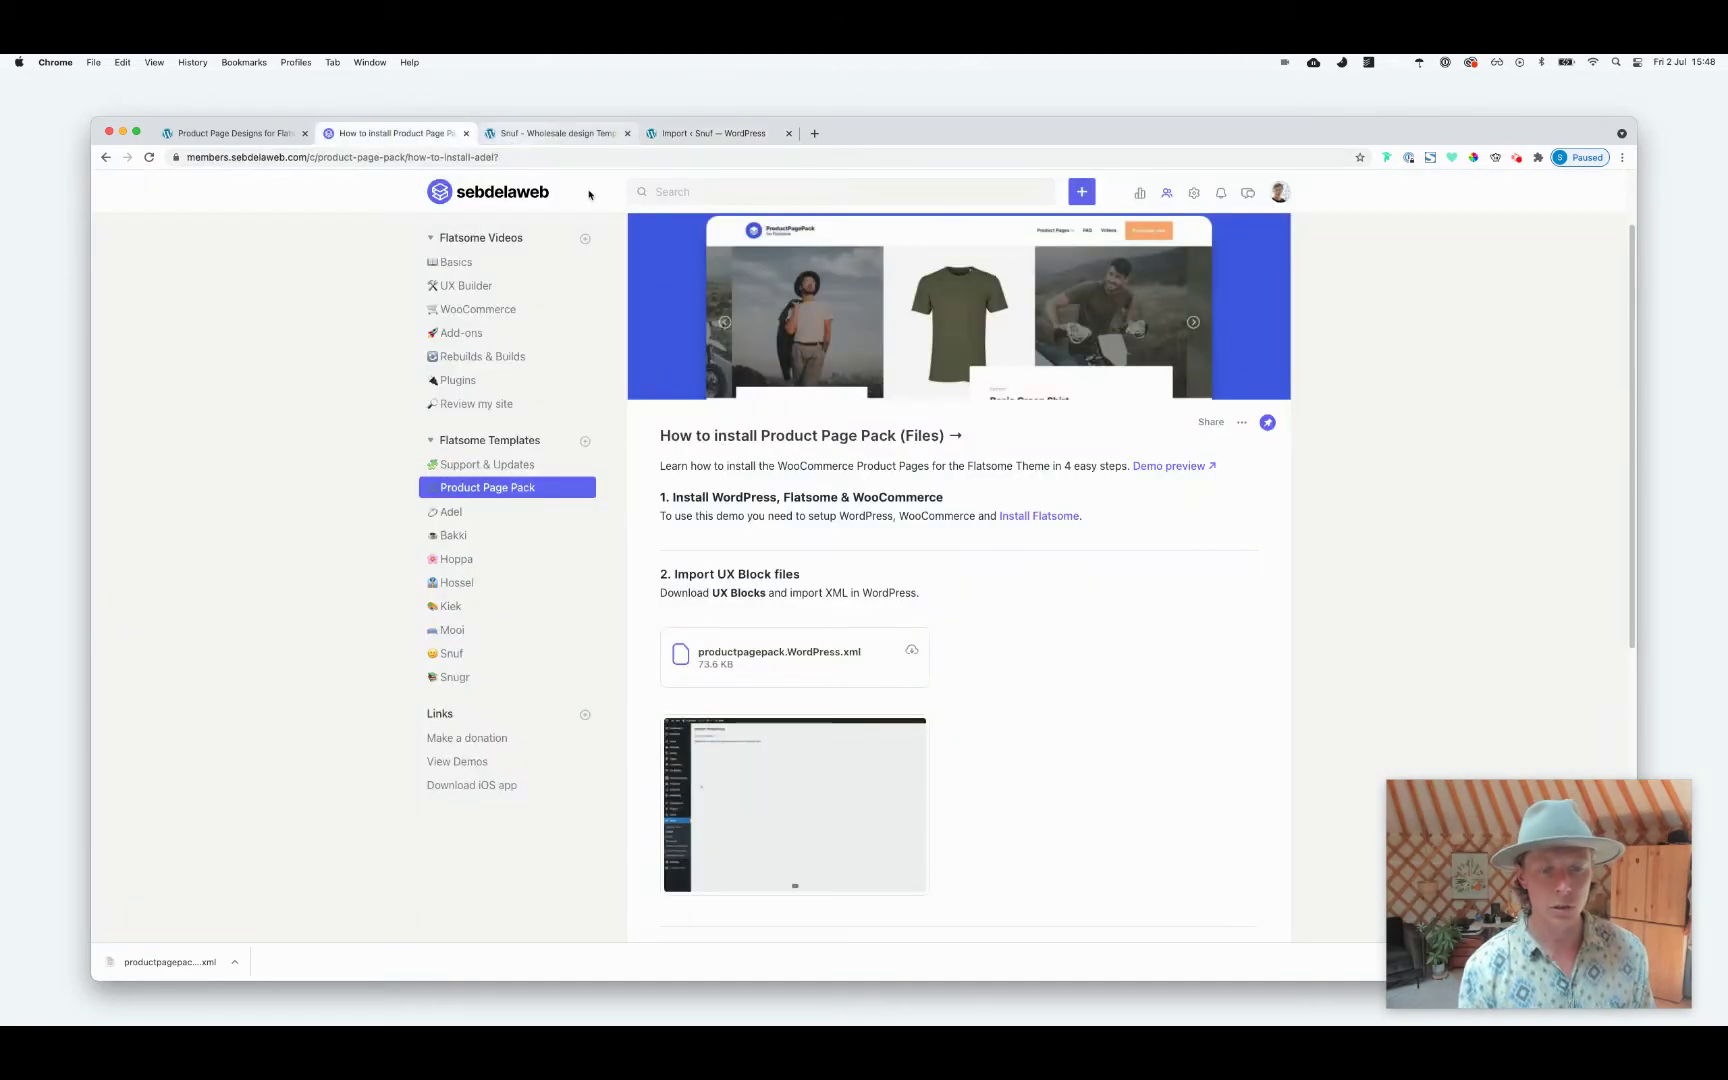
Select all the code under '3. Add Custom CSS', then go back to the Snuf shop tab
scroll(683, 598, "down", 8)
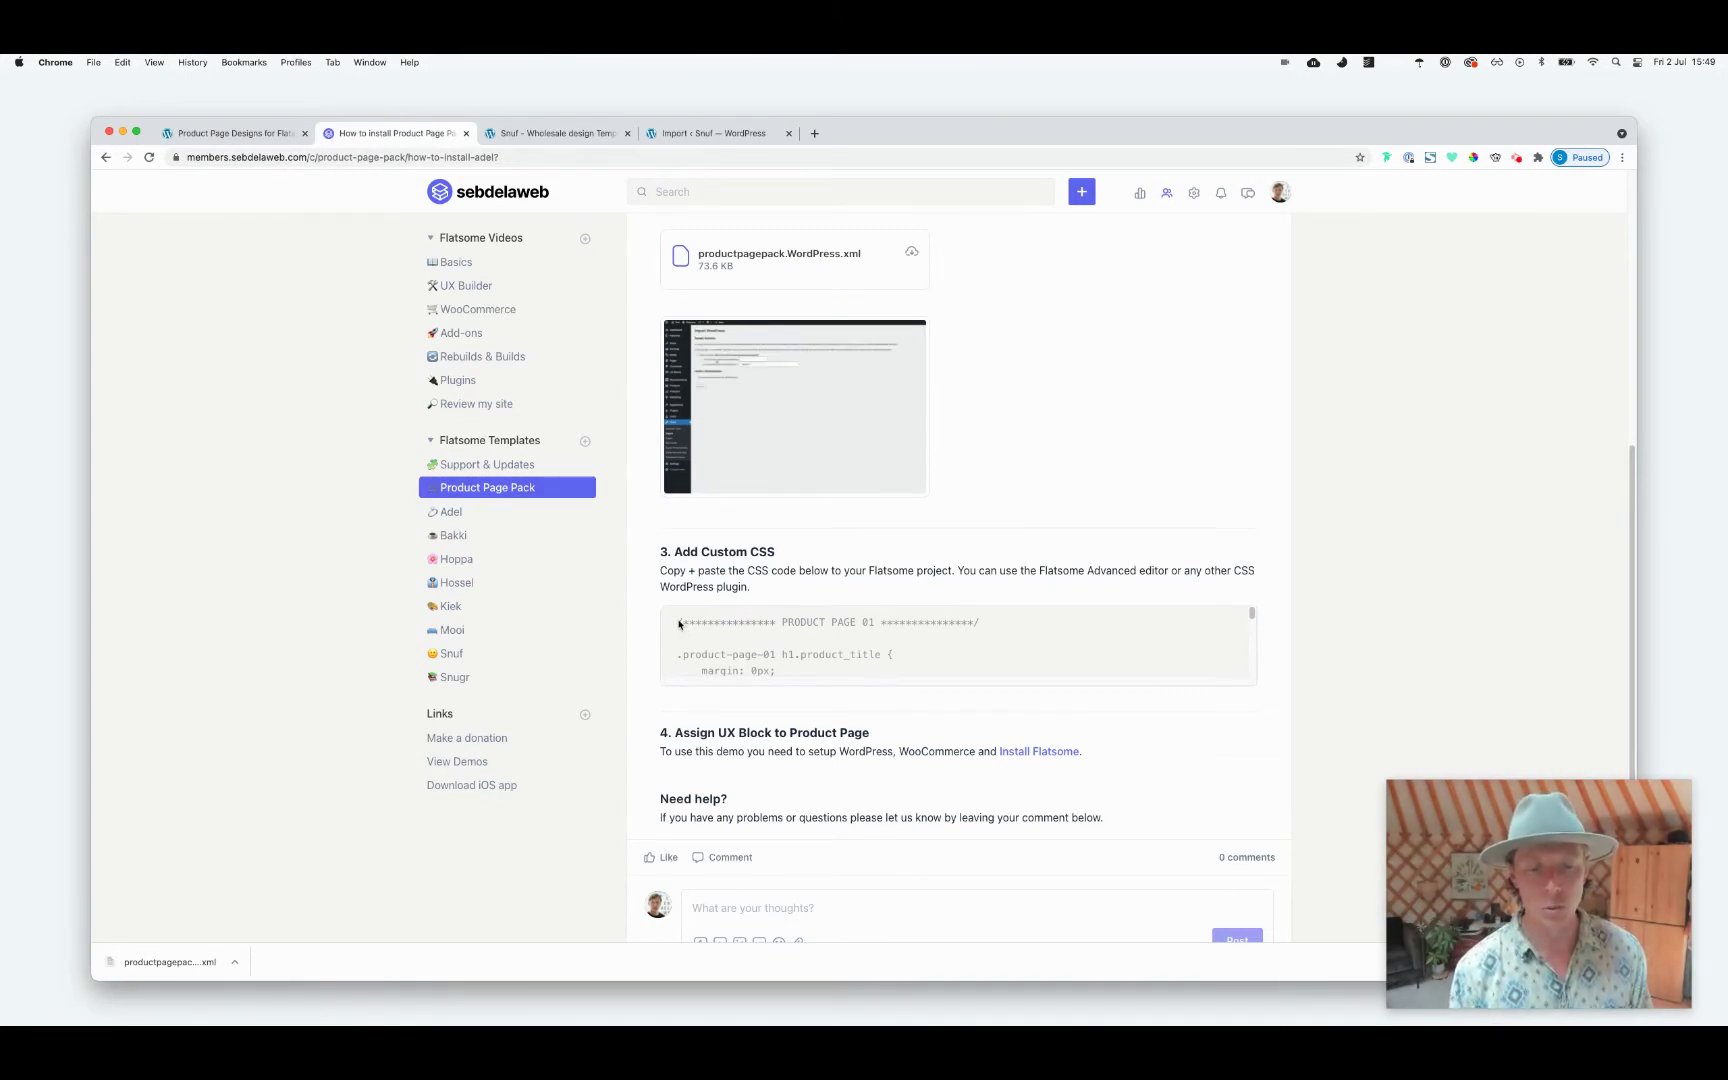
left_click_drag(677, 622, 700, 679)
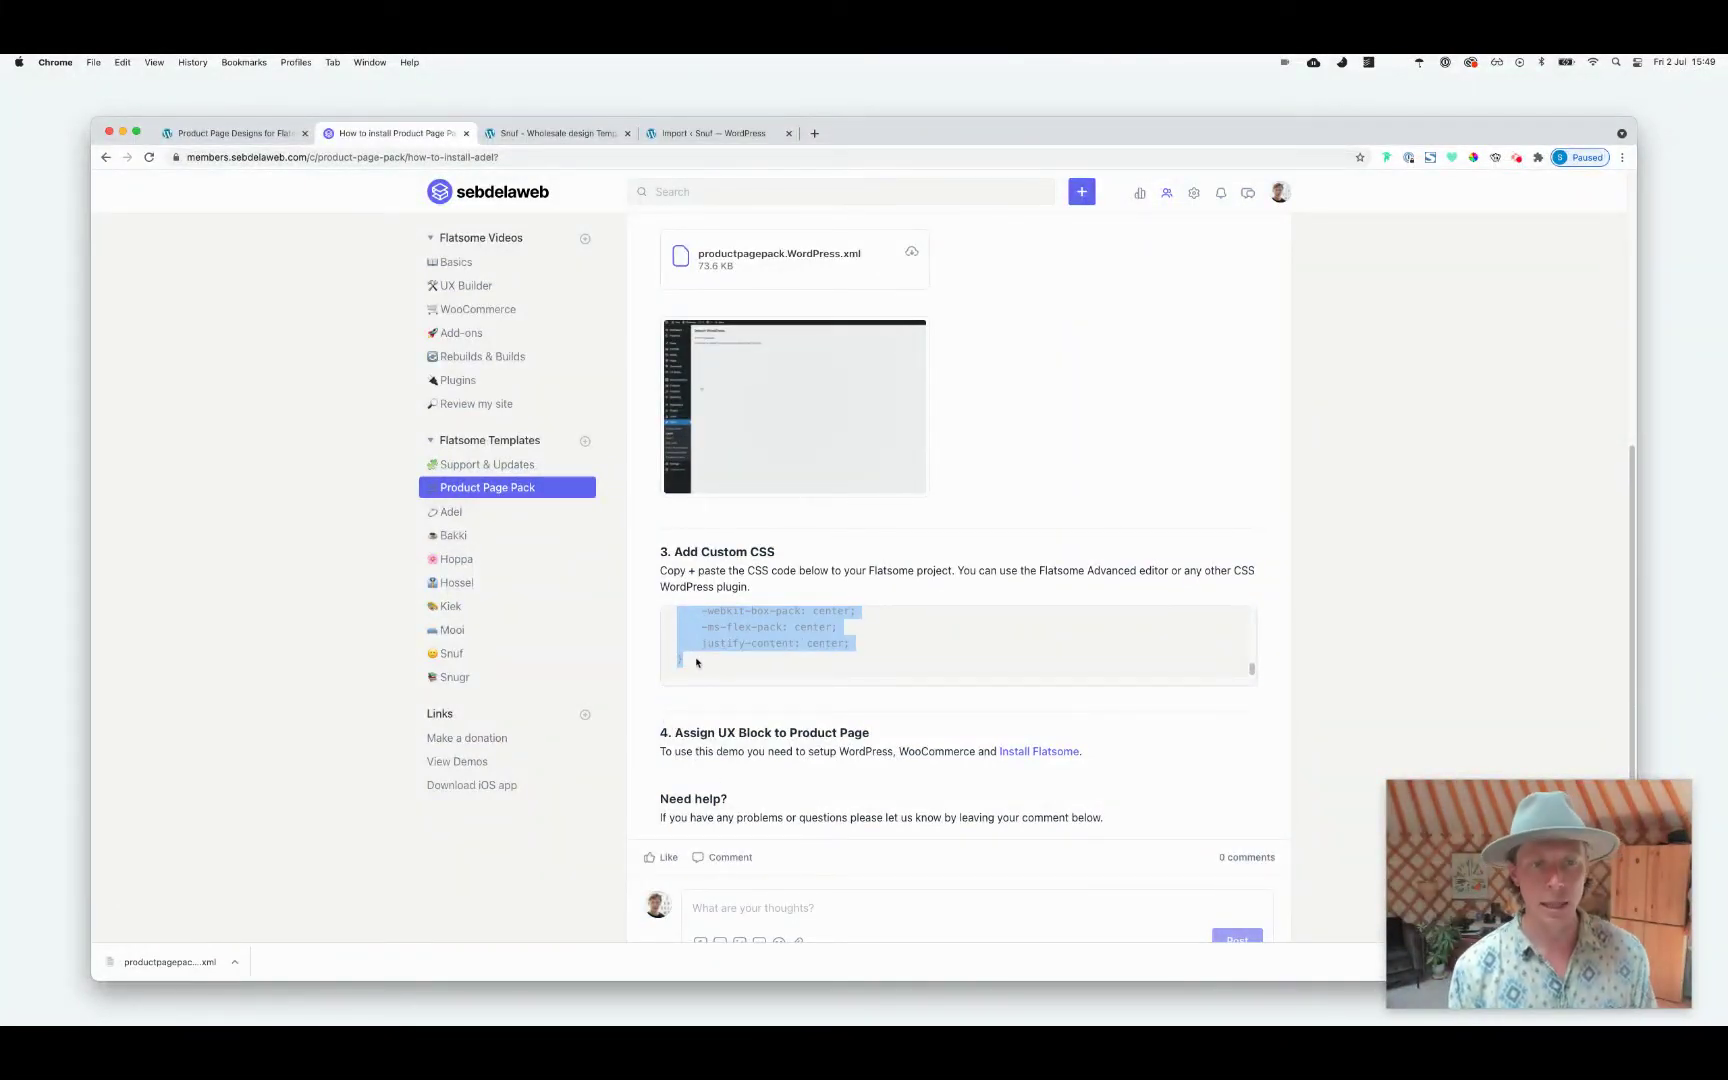
left_click(562, 134)
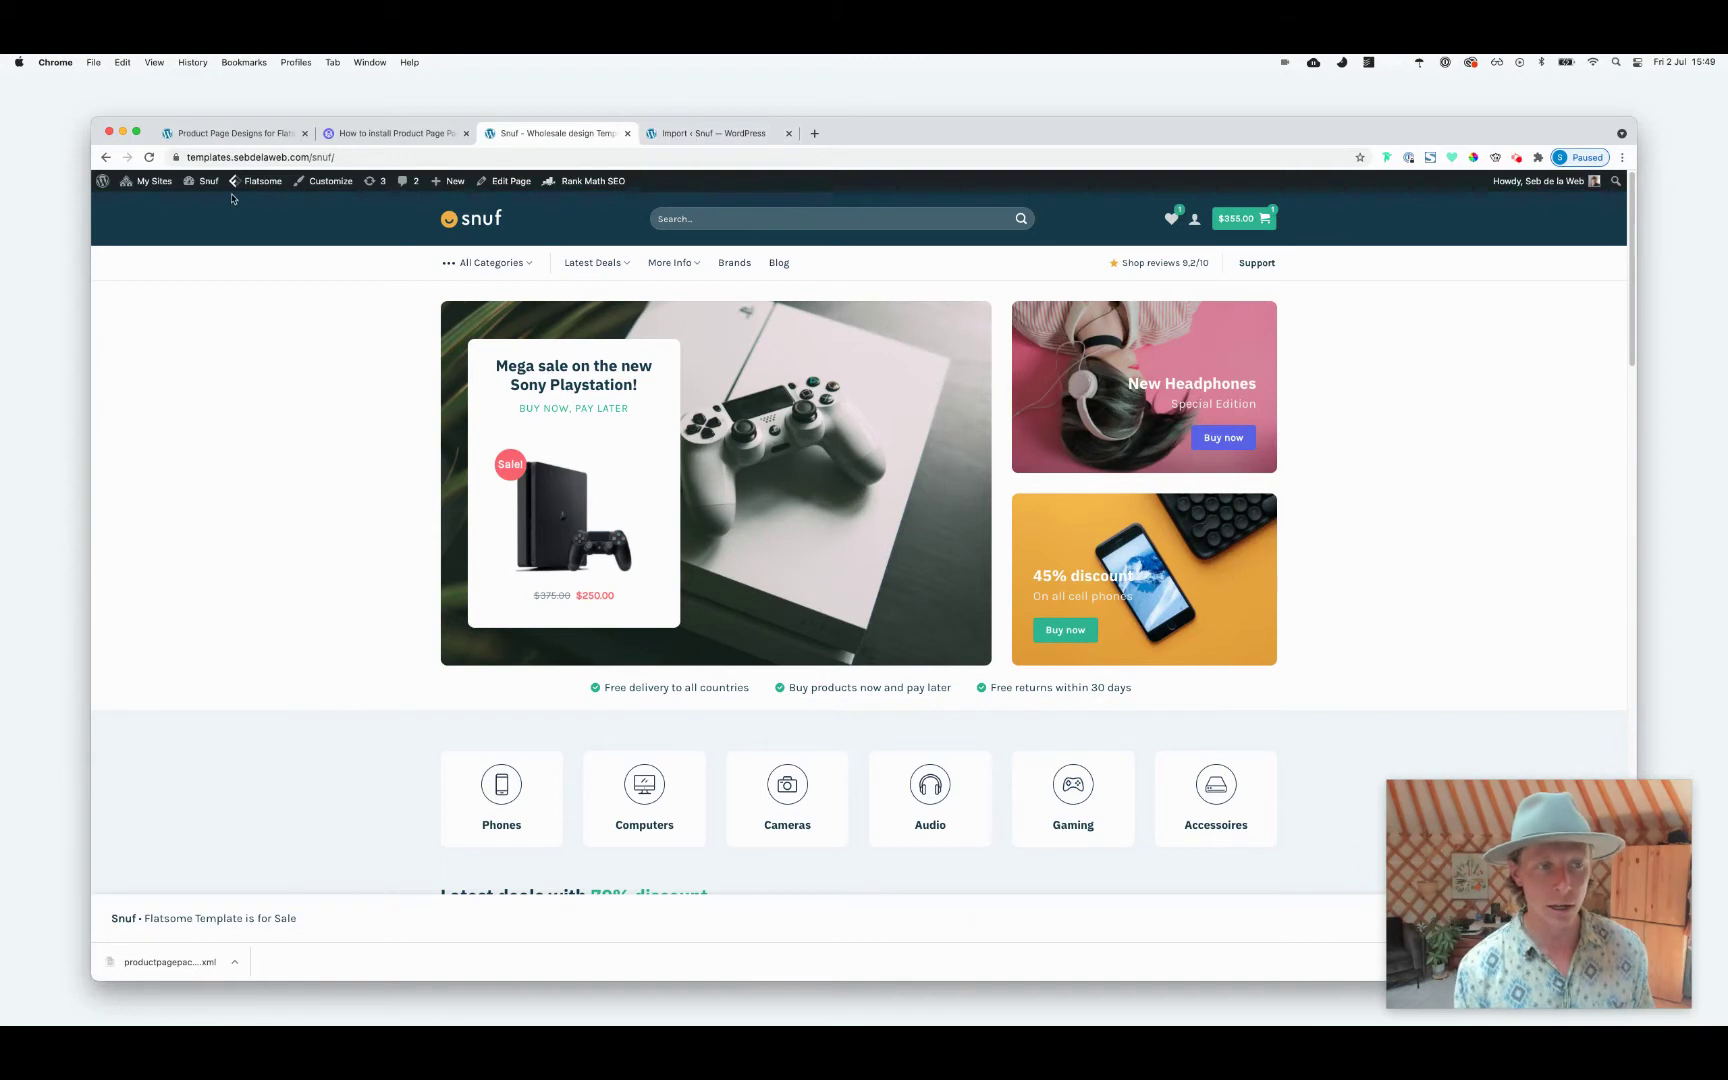
left_click(108, 157)
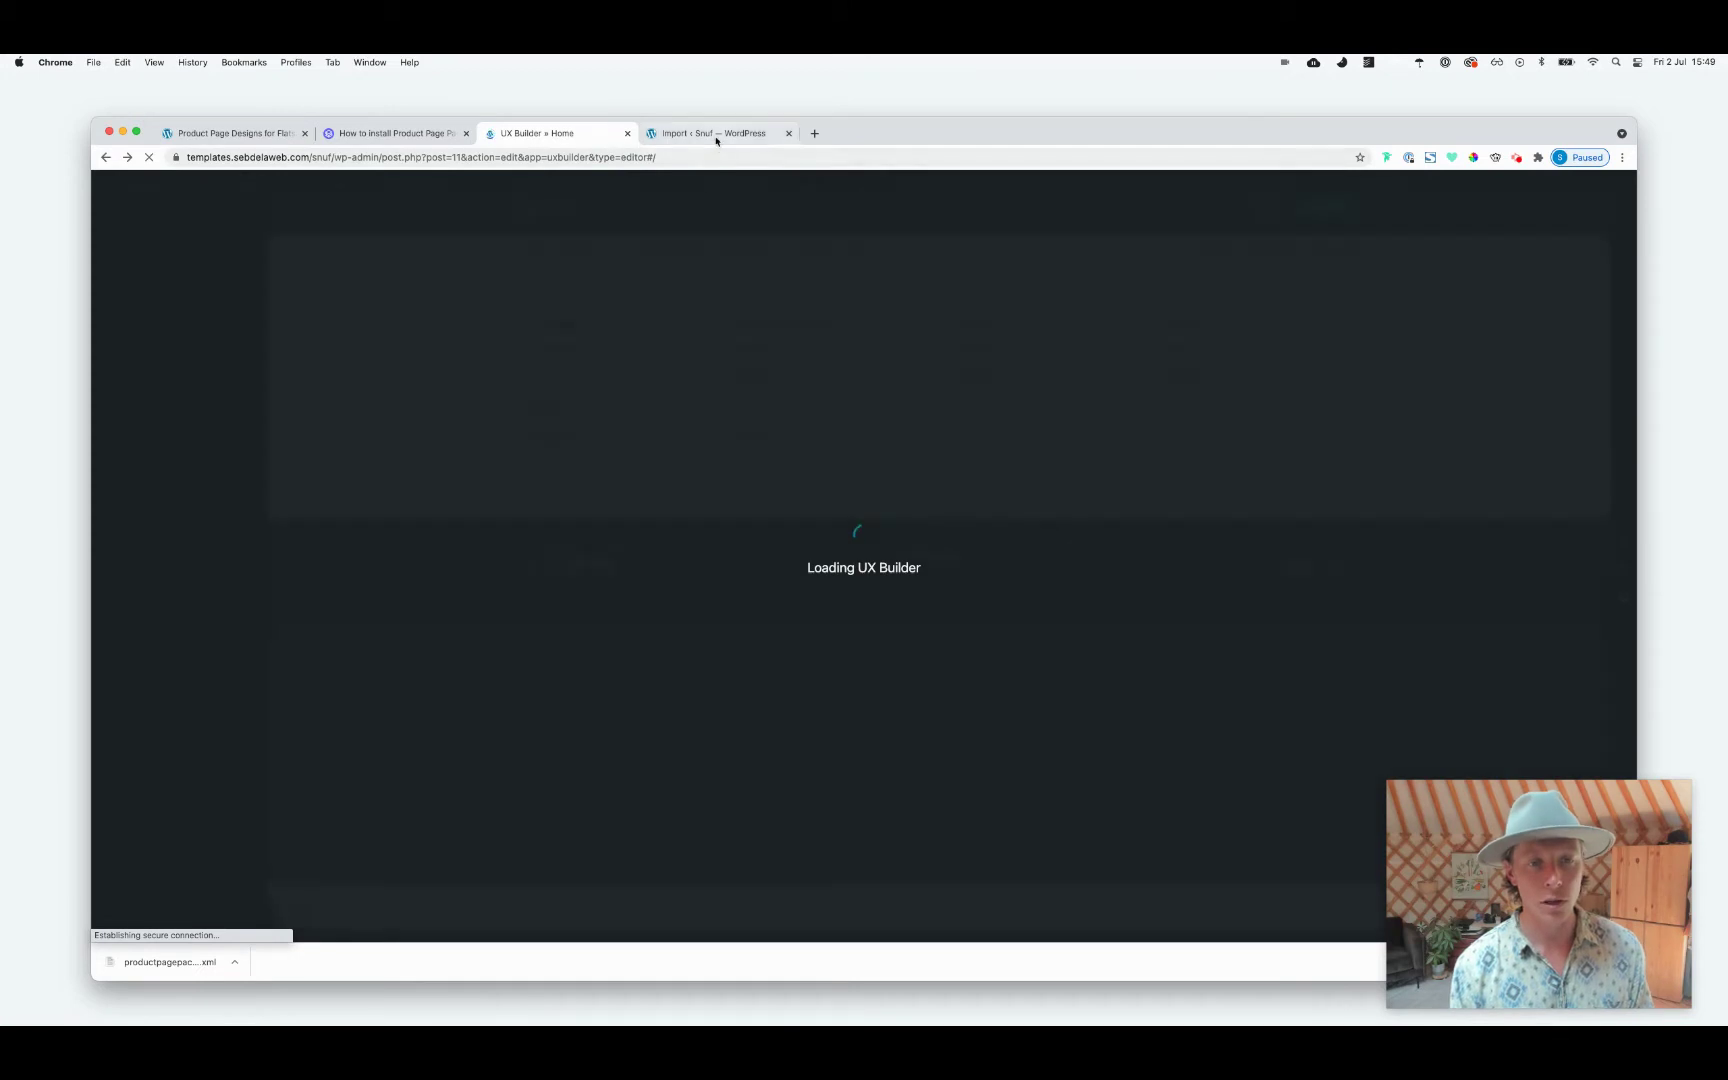
Open the Flatsome Advanced > Custom CSS settings in WordPress admin
left_click(712, 134)
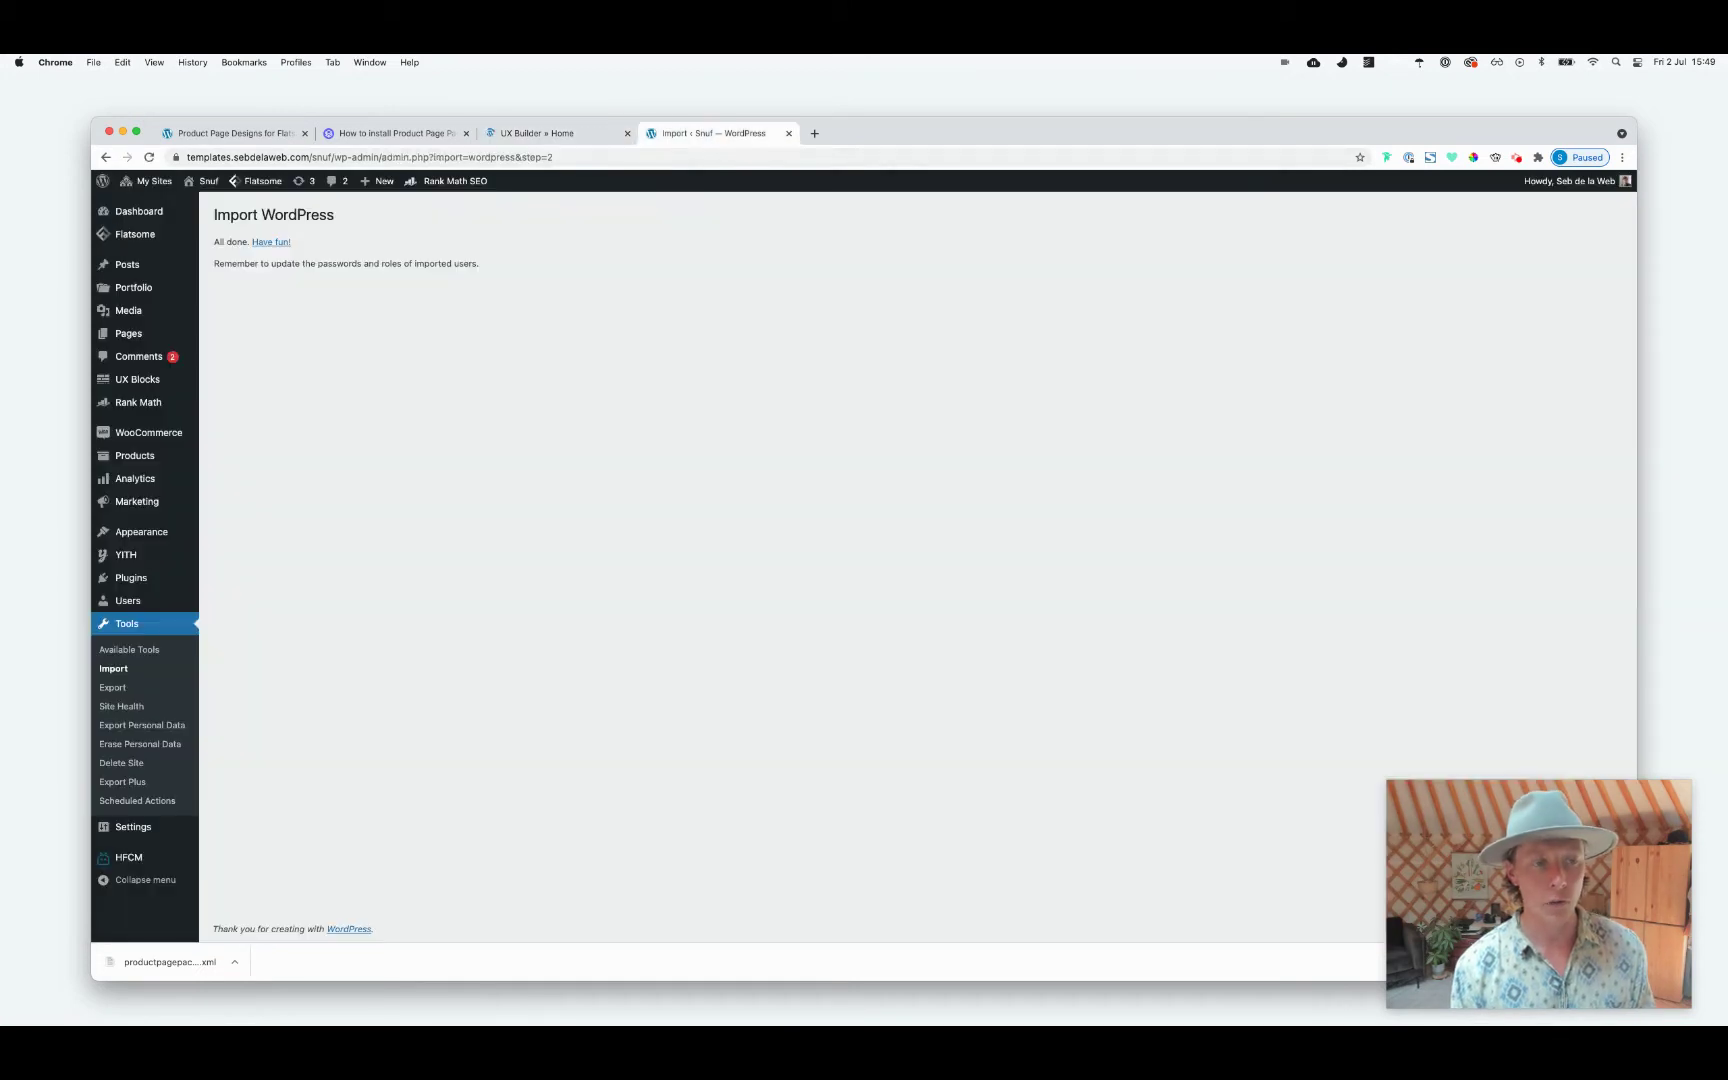
left_click(318, 174)
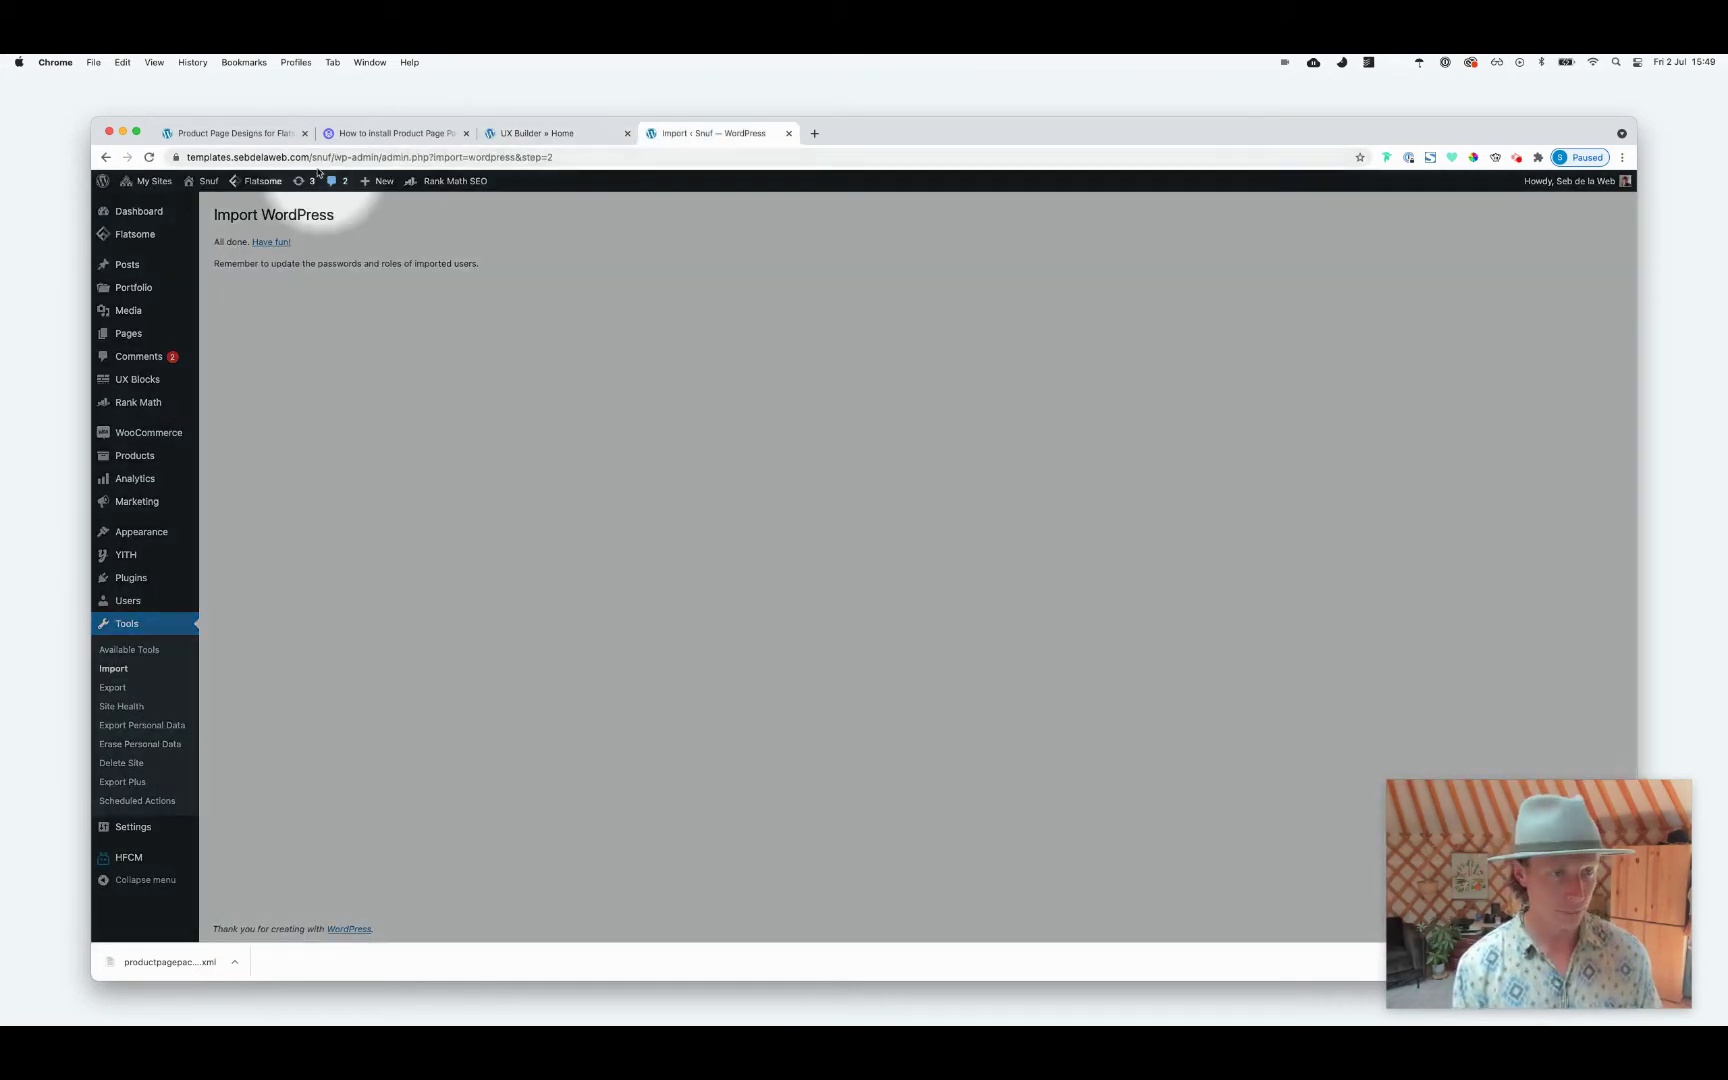
mouse_move(135, 234)
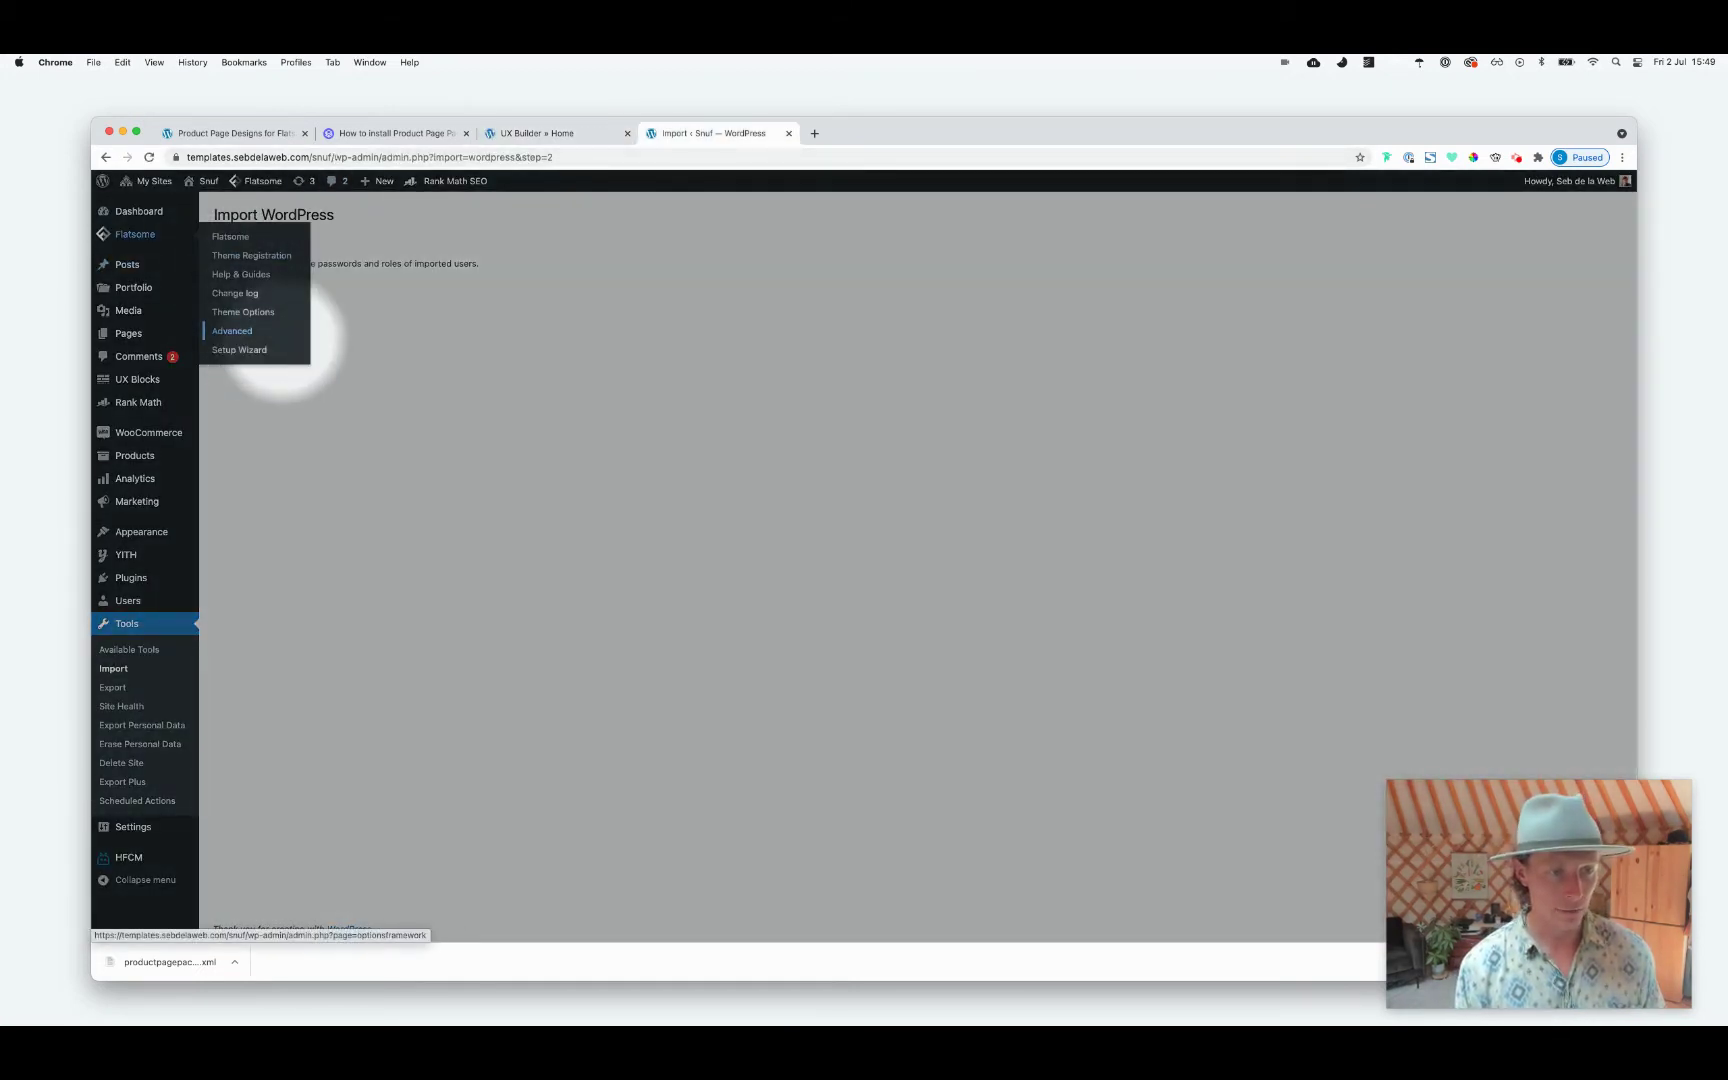
left_click(270, 331)
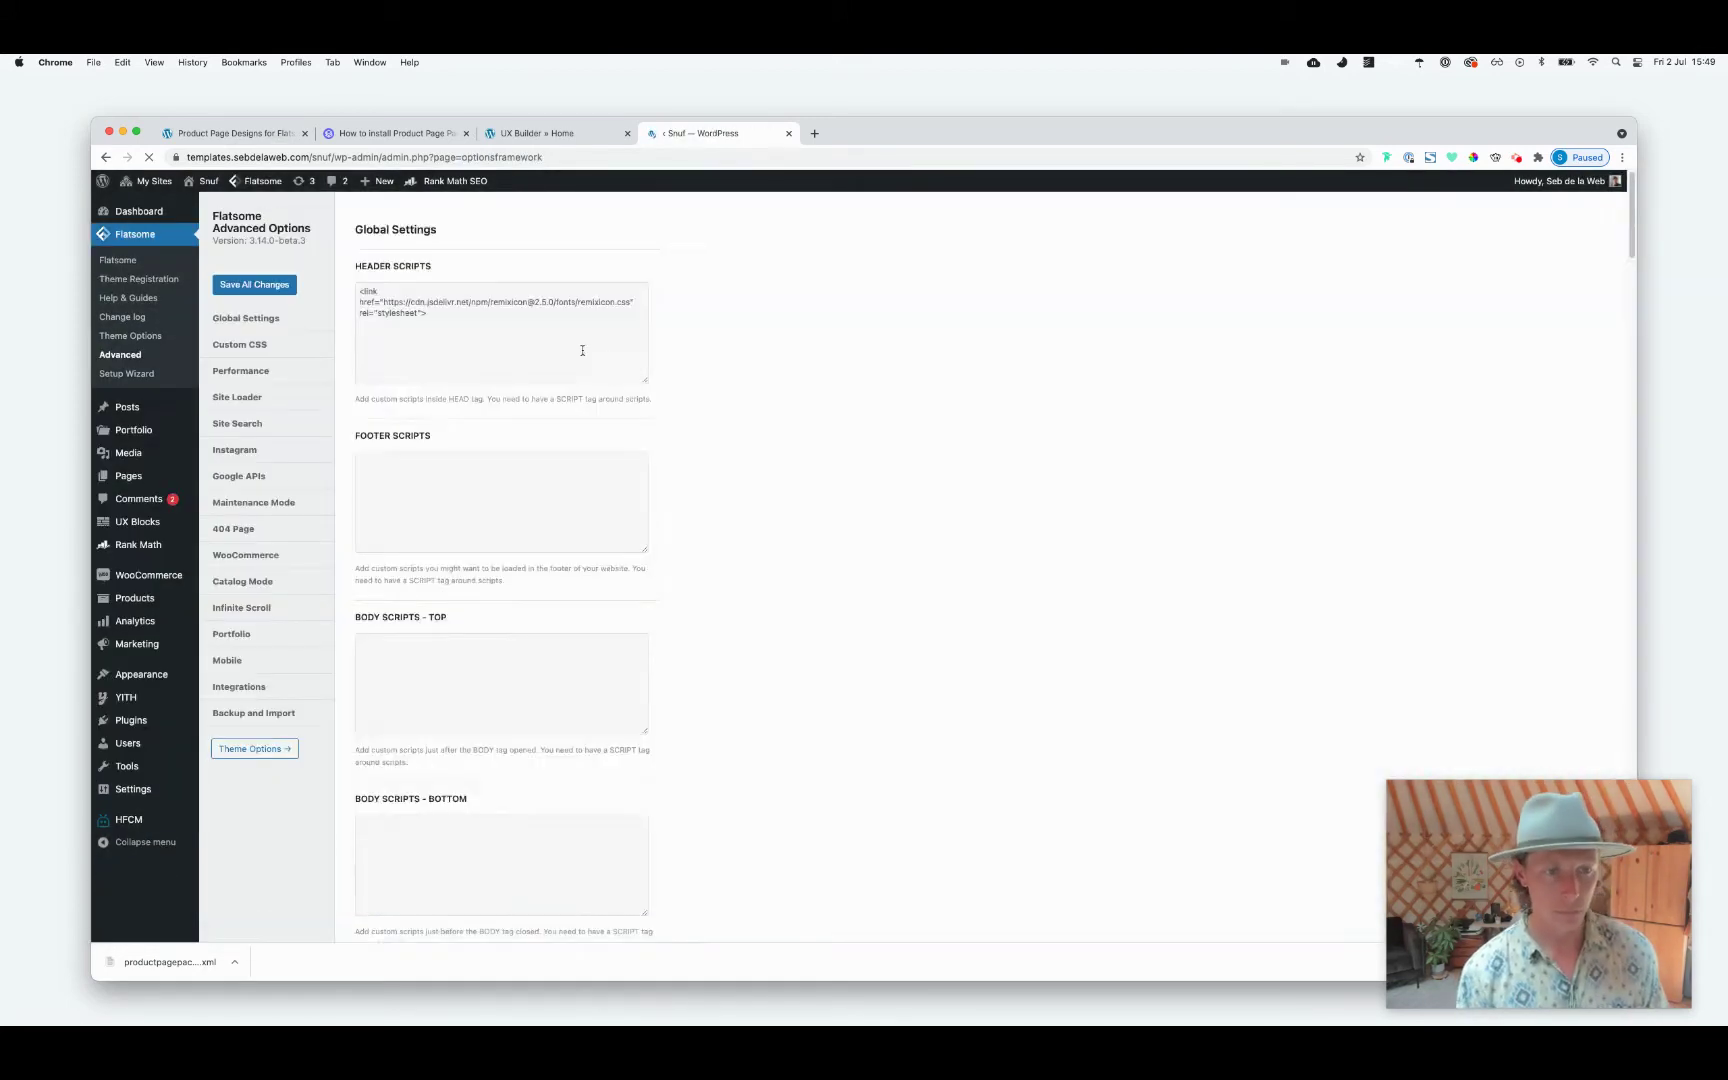
left_click(284, 346)
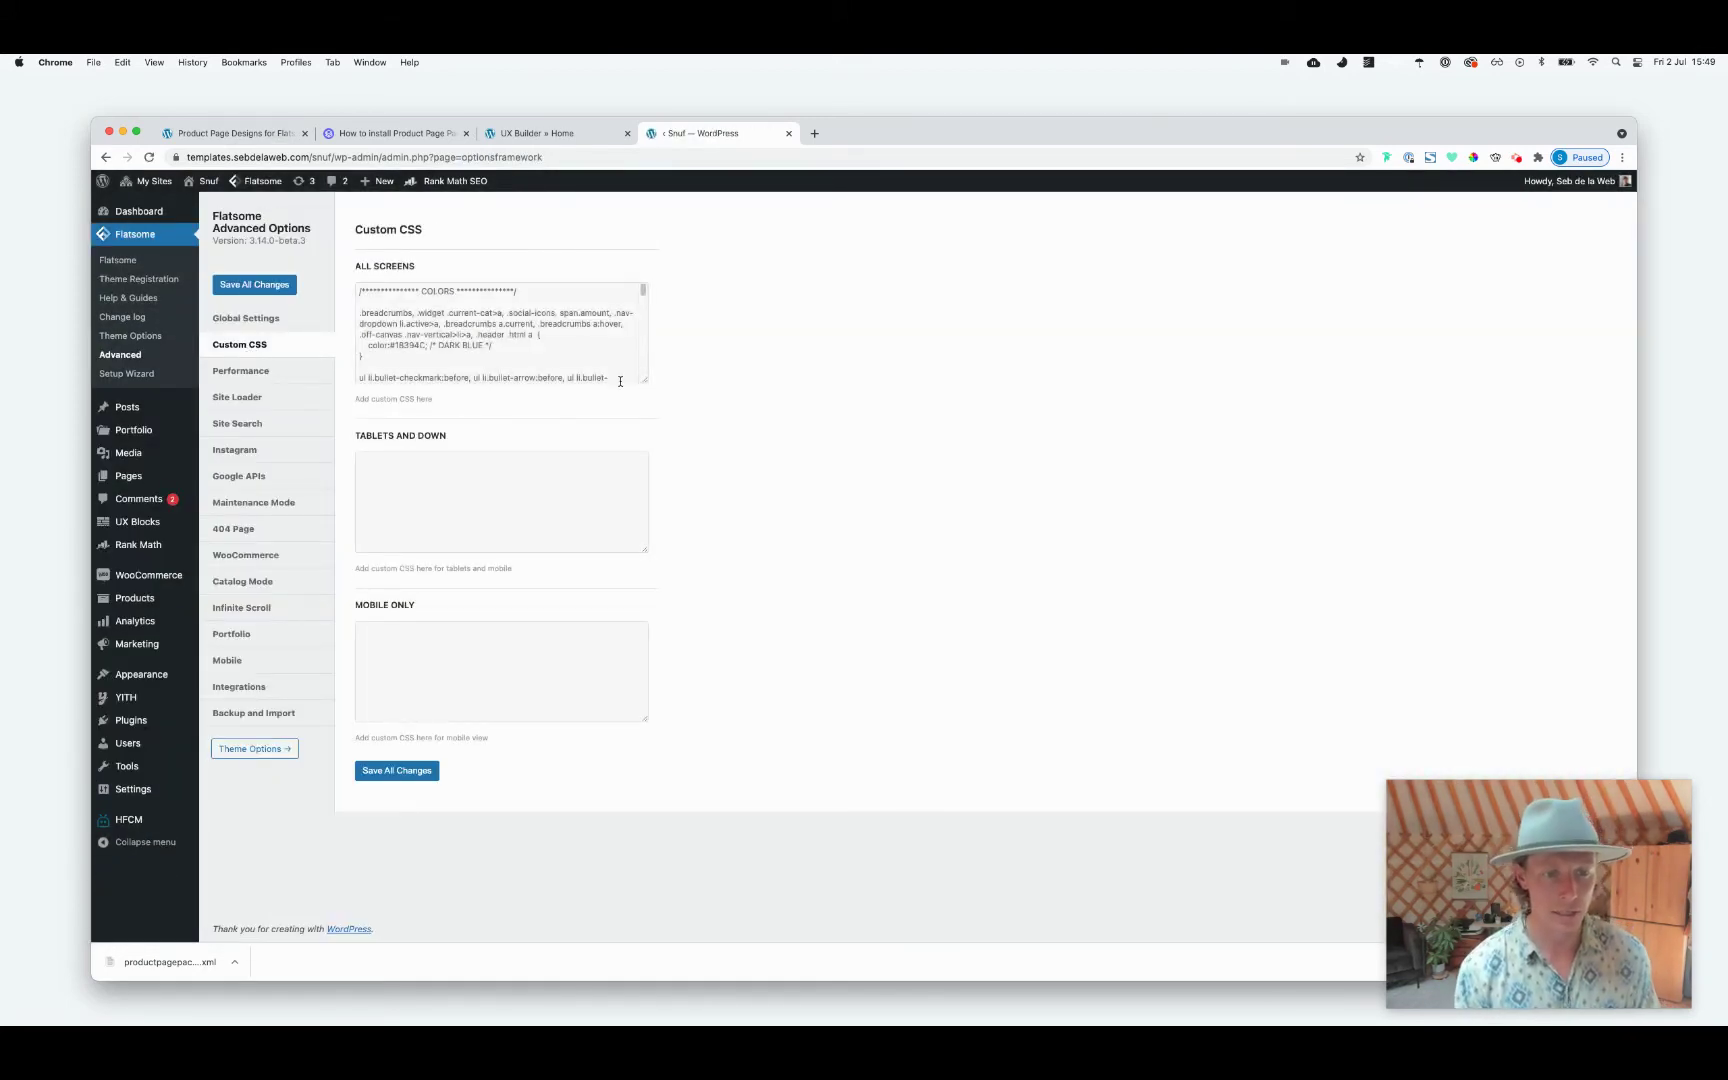
Paste the Product Page Pack CSS above the existing All Screens CSS and save all changes
left_click_drag(643, 378, 612, 904)
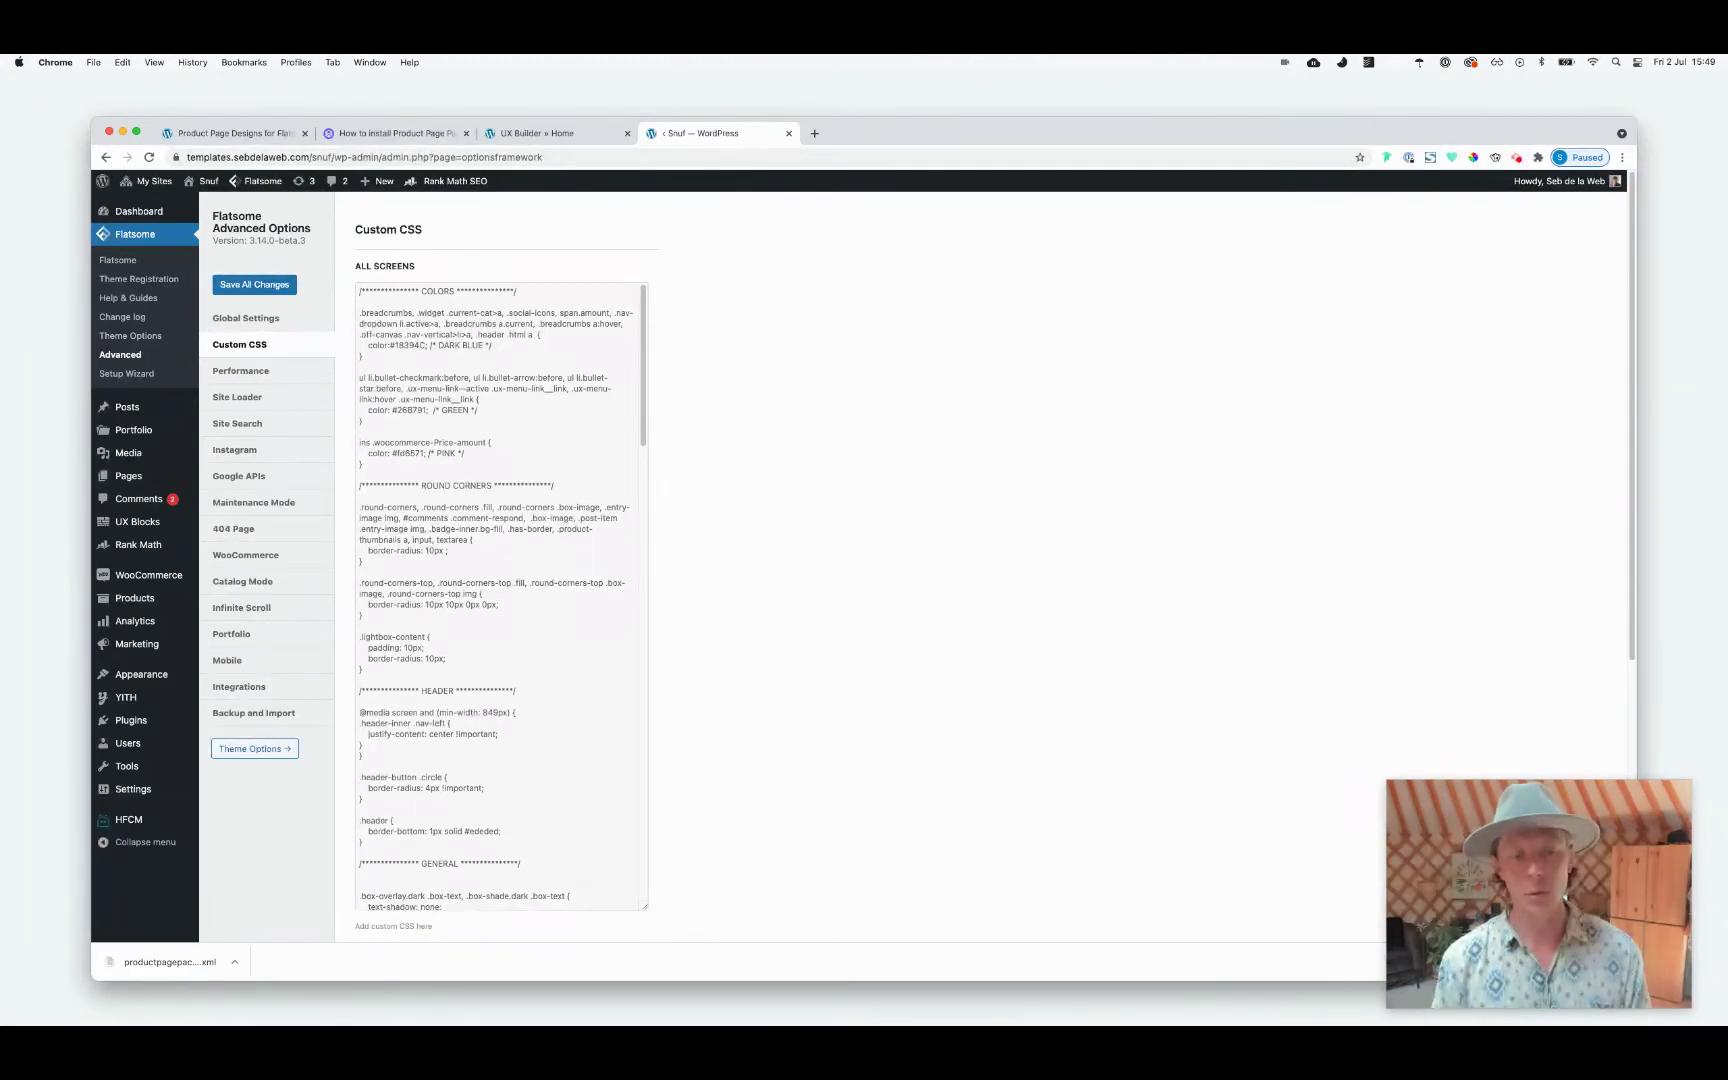
scroll(919, 513, "down", 5)
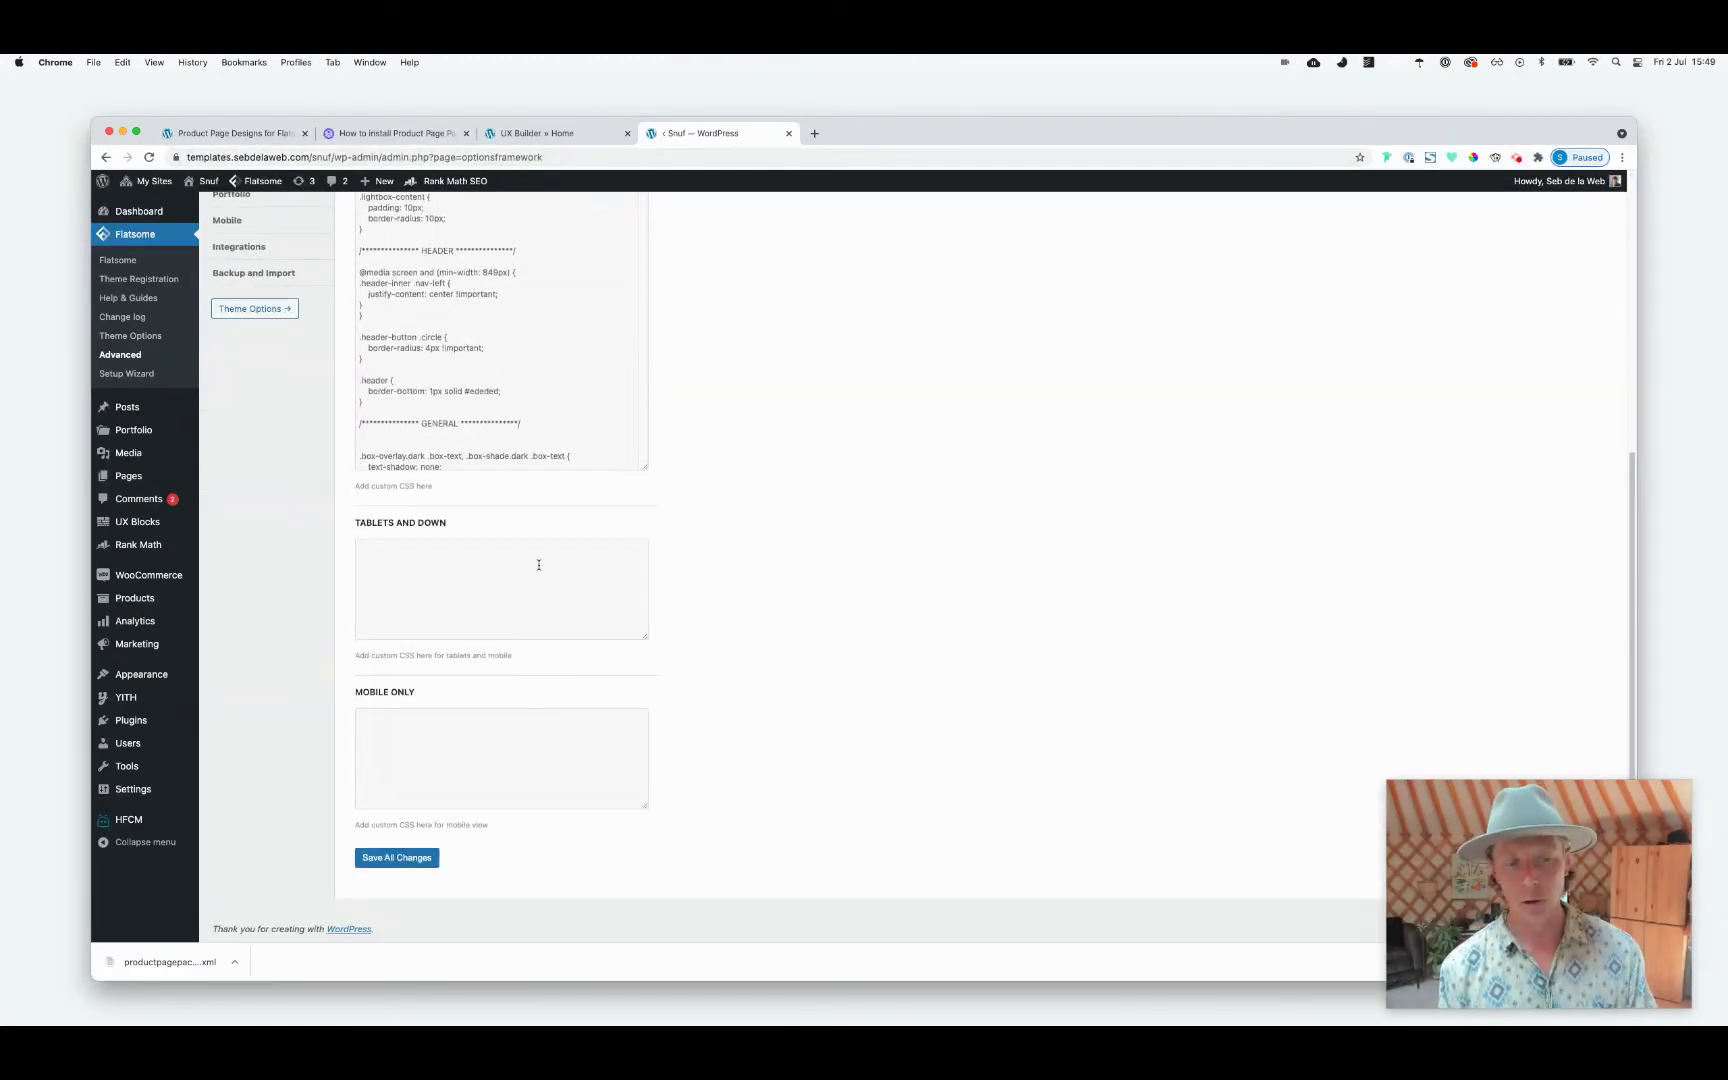
scroll(764, 532, "up", 5)
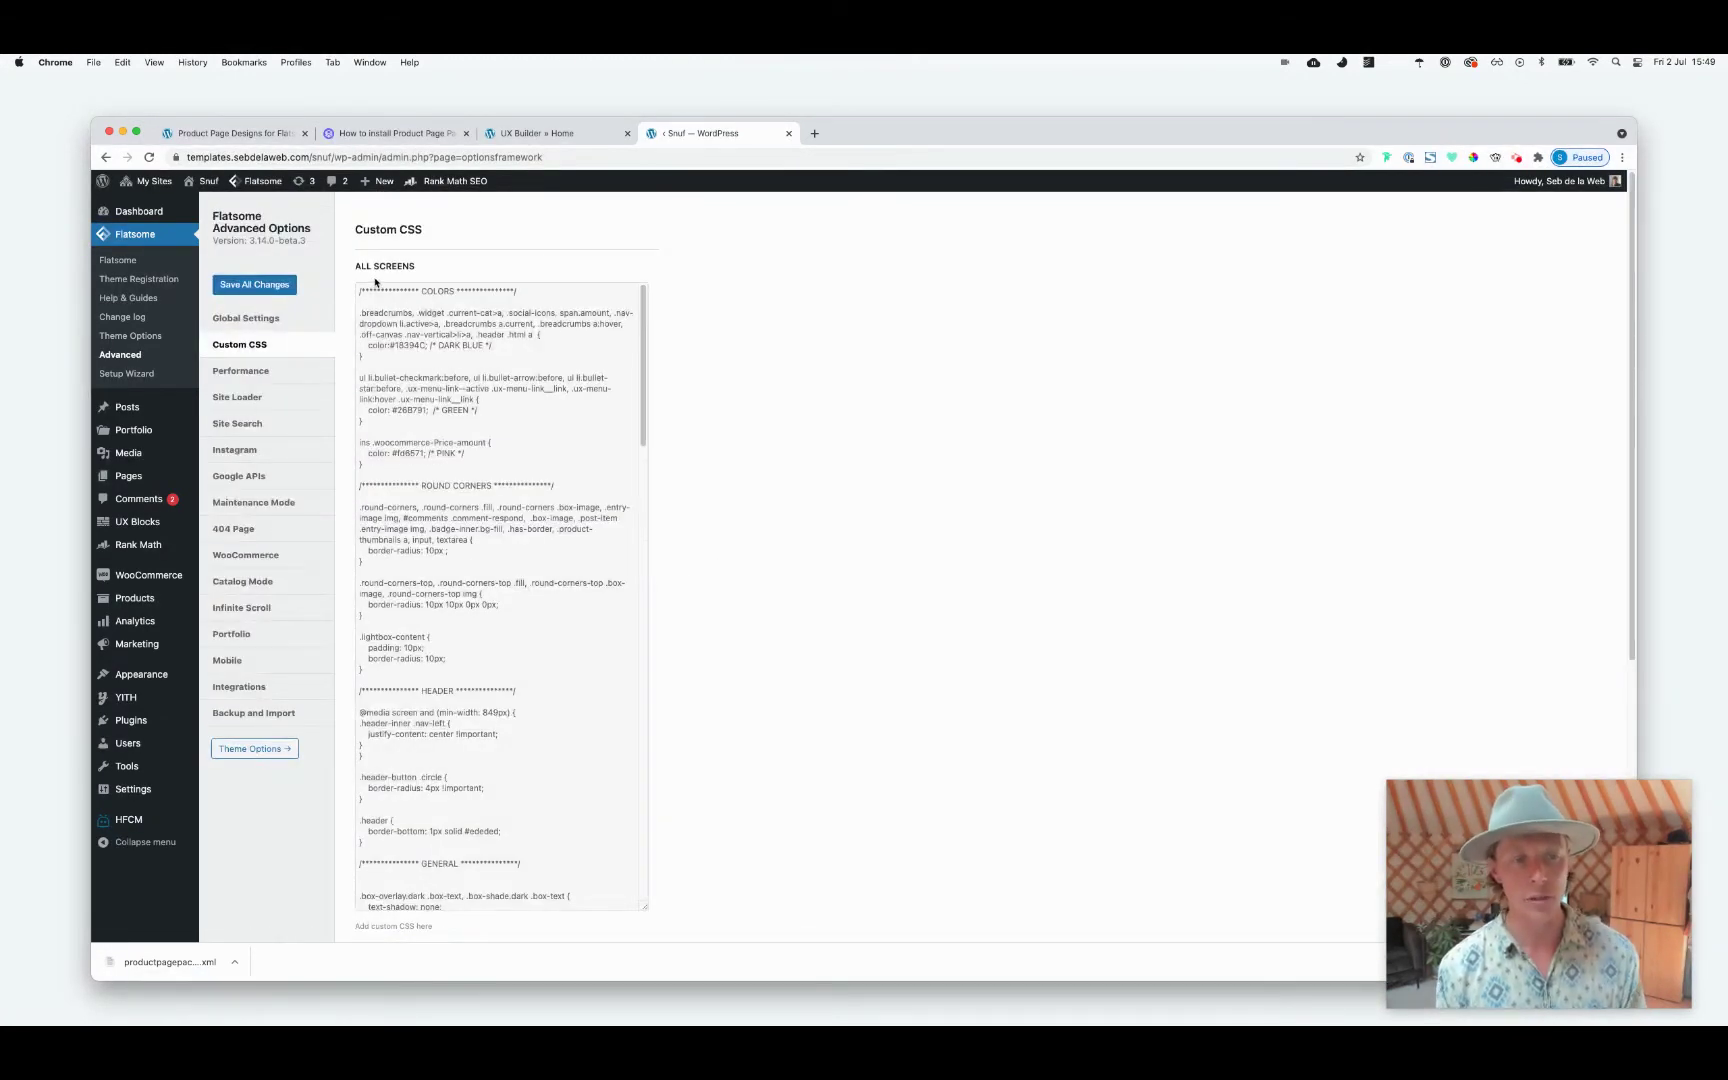
left_click(359, 288)
key("Return")
key("Return")
key("Return")
key("Return")
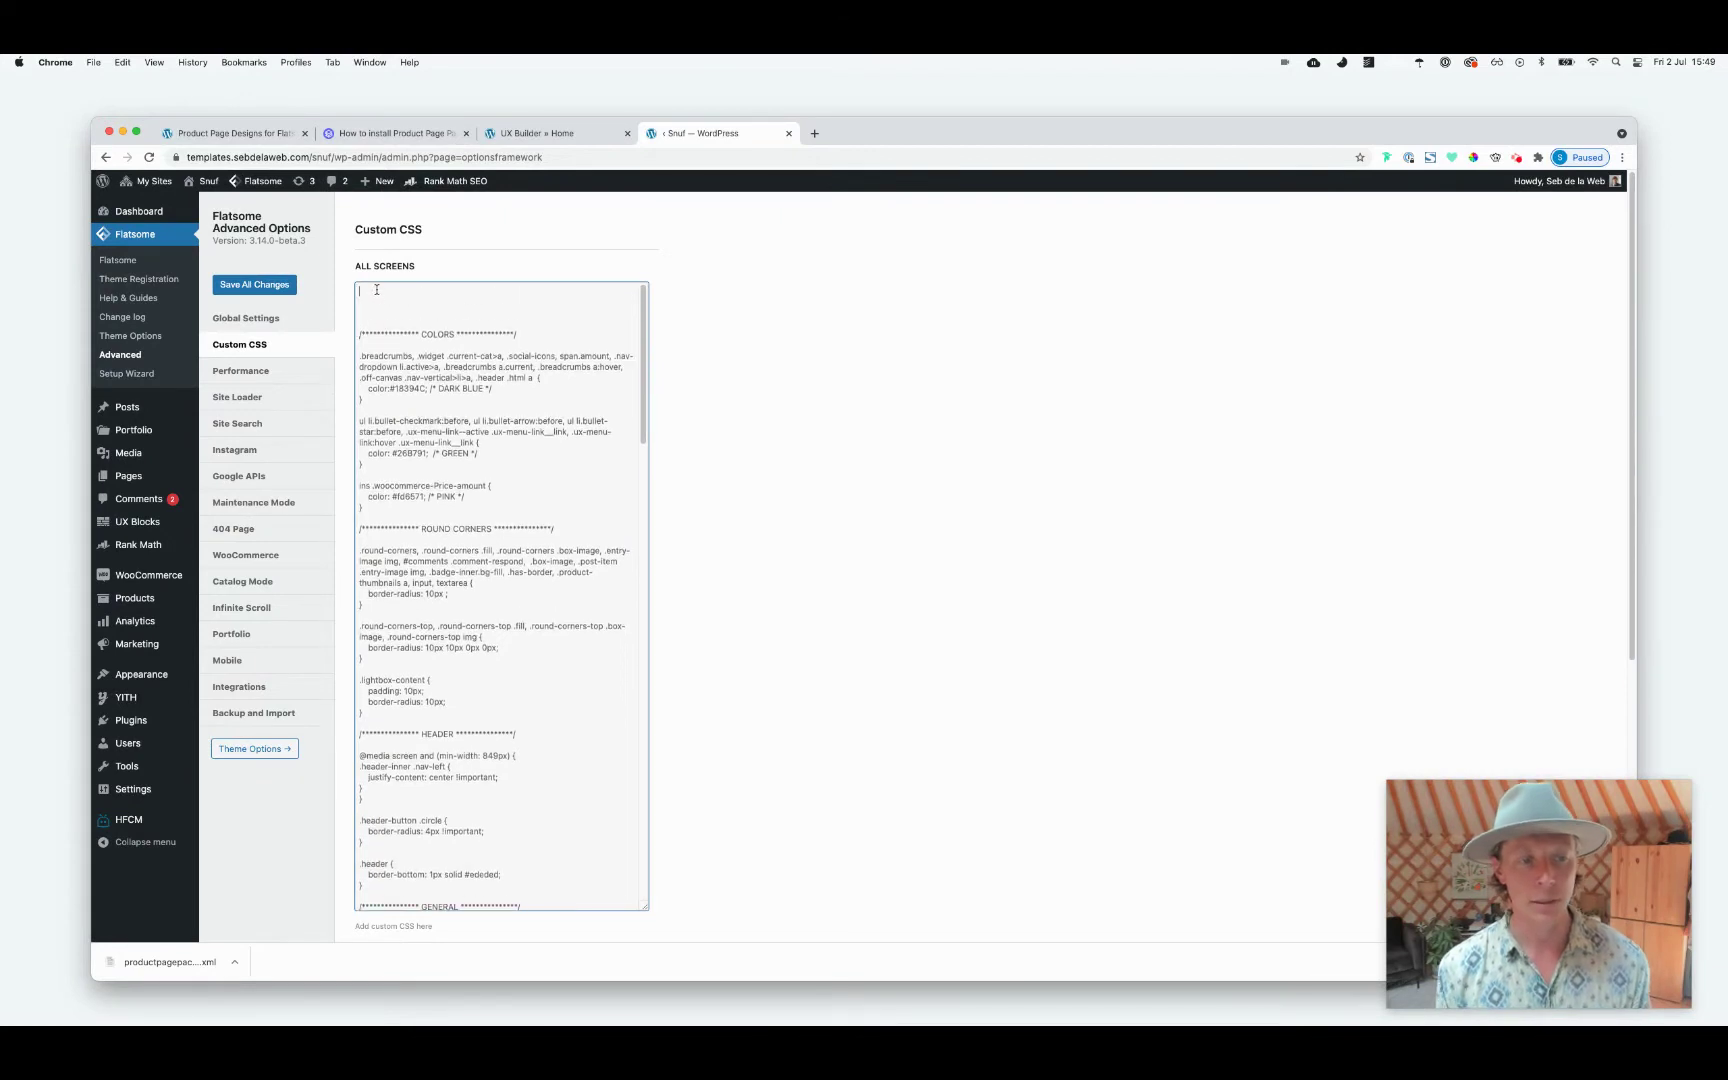
key("super+v")
scroll(806, 729, "down", 5)
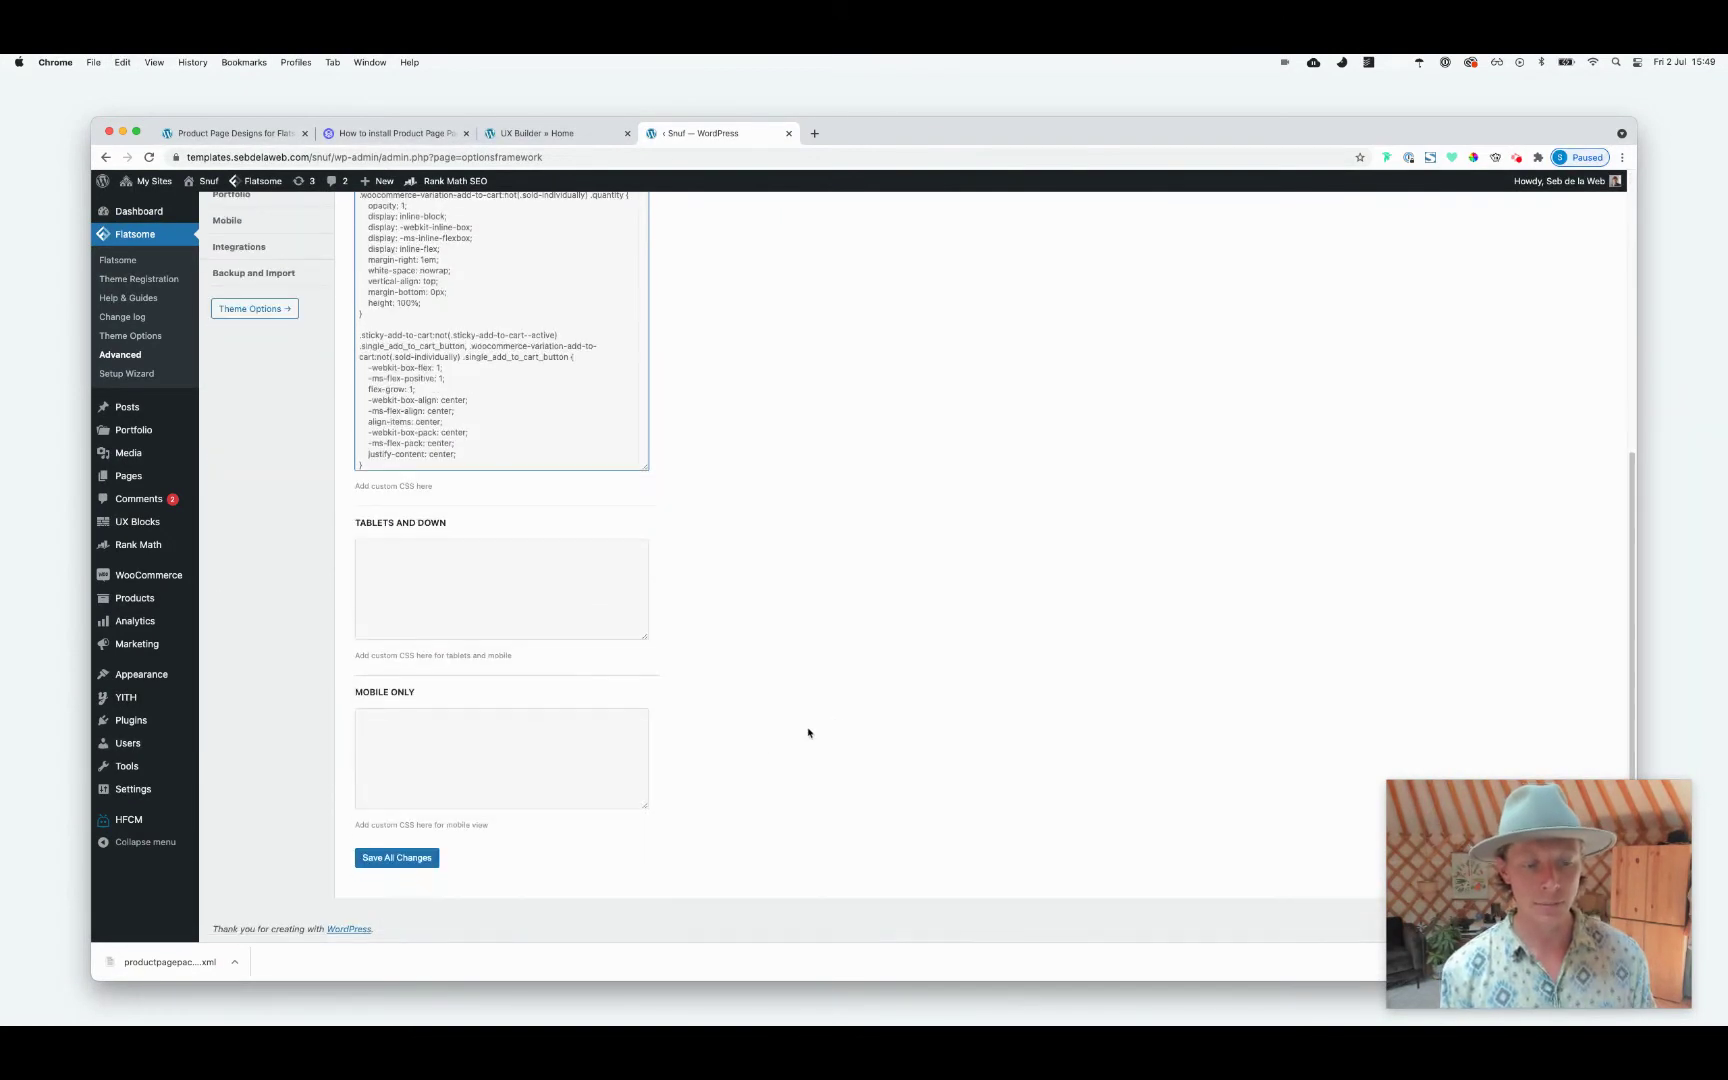
left_click(391, 857)
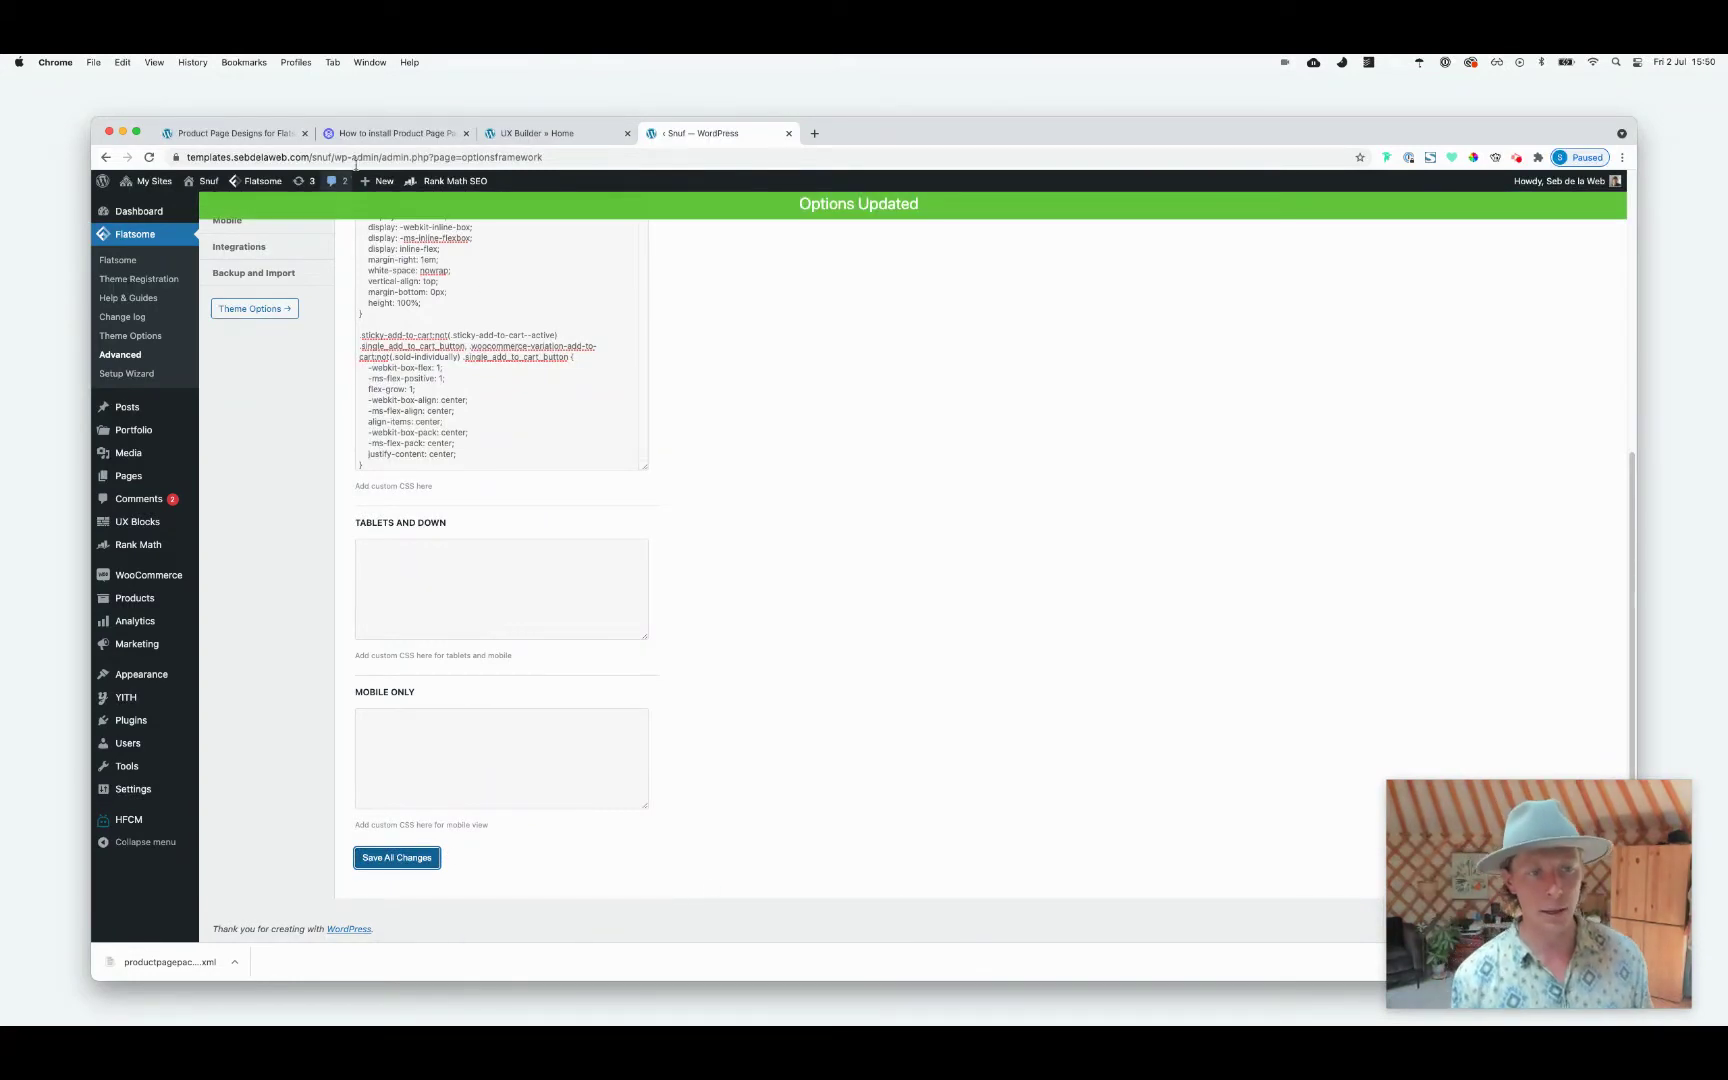
left_click(380, 133)
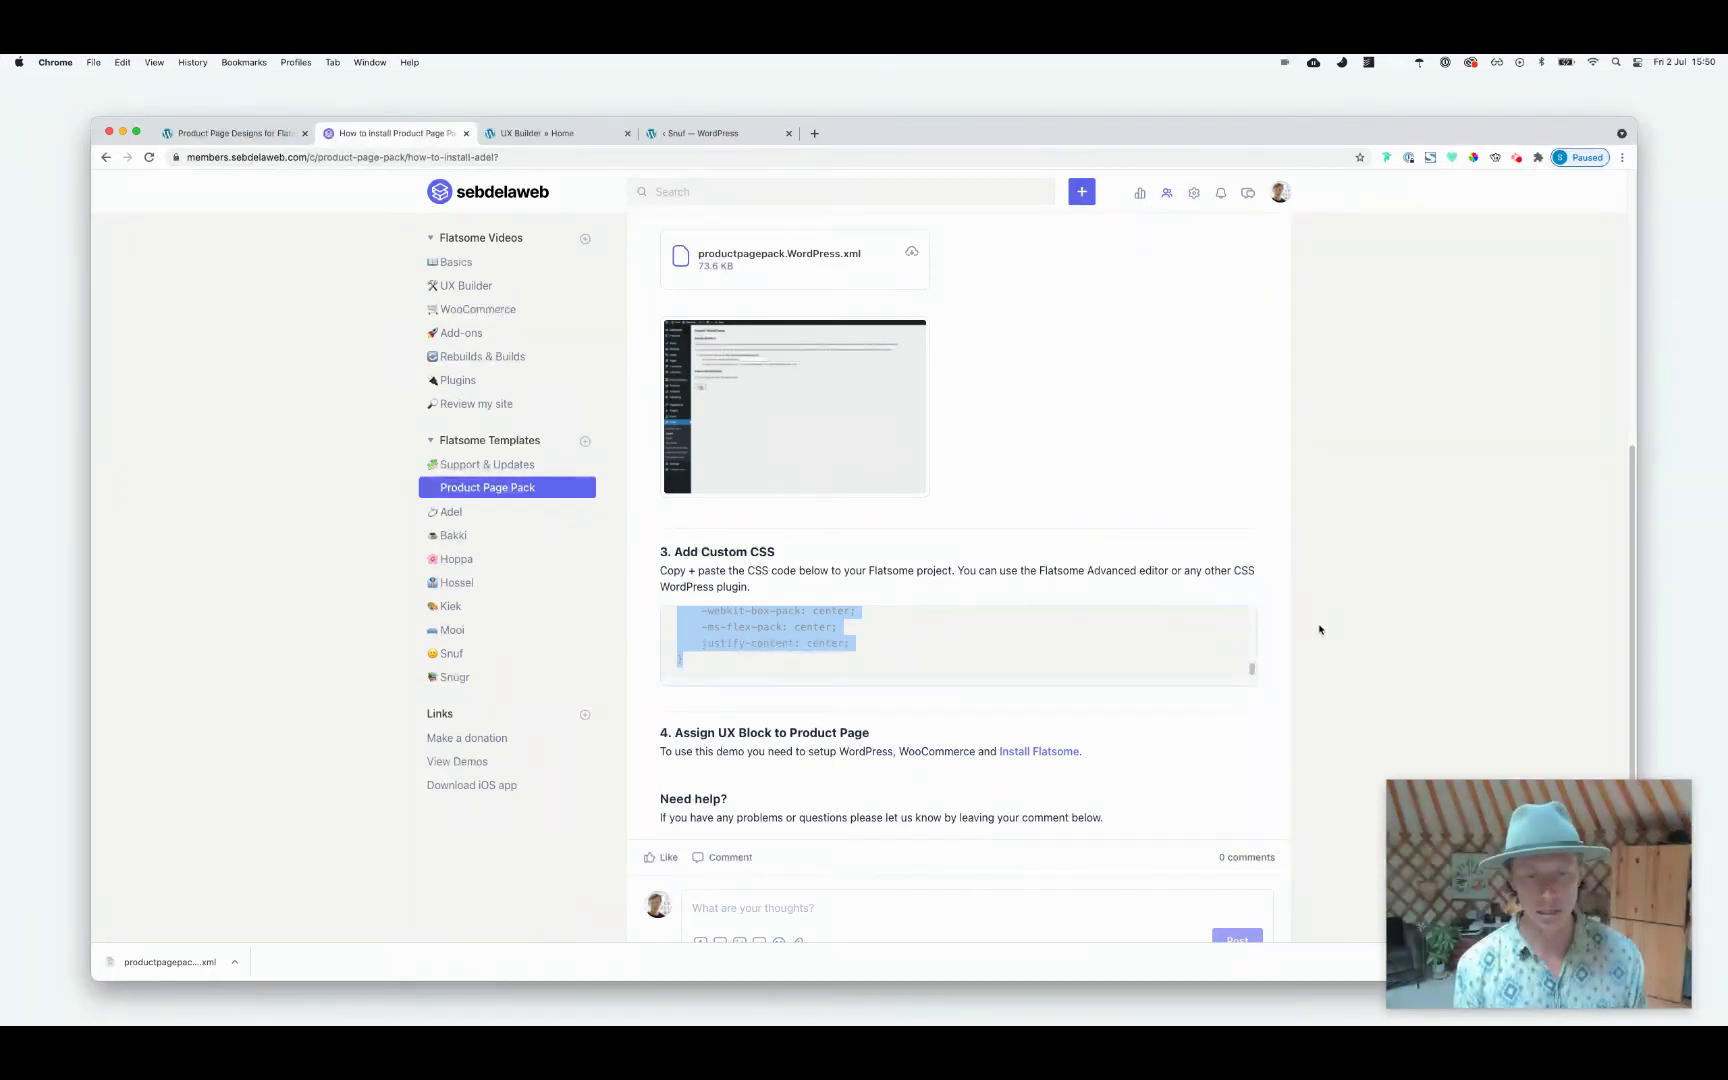
left_click(722, 135)
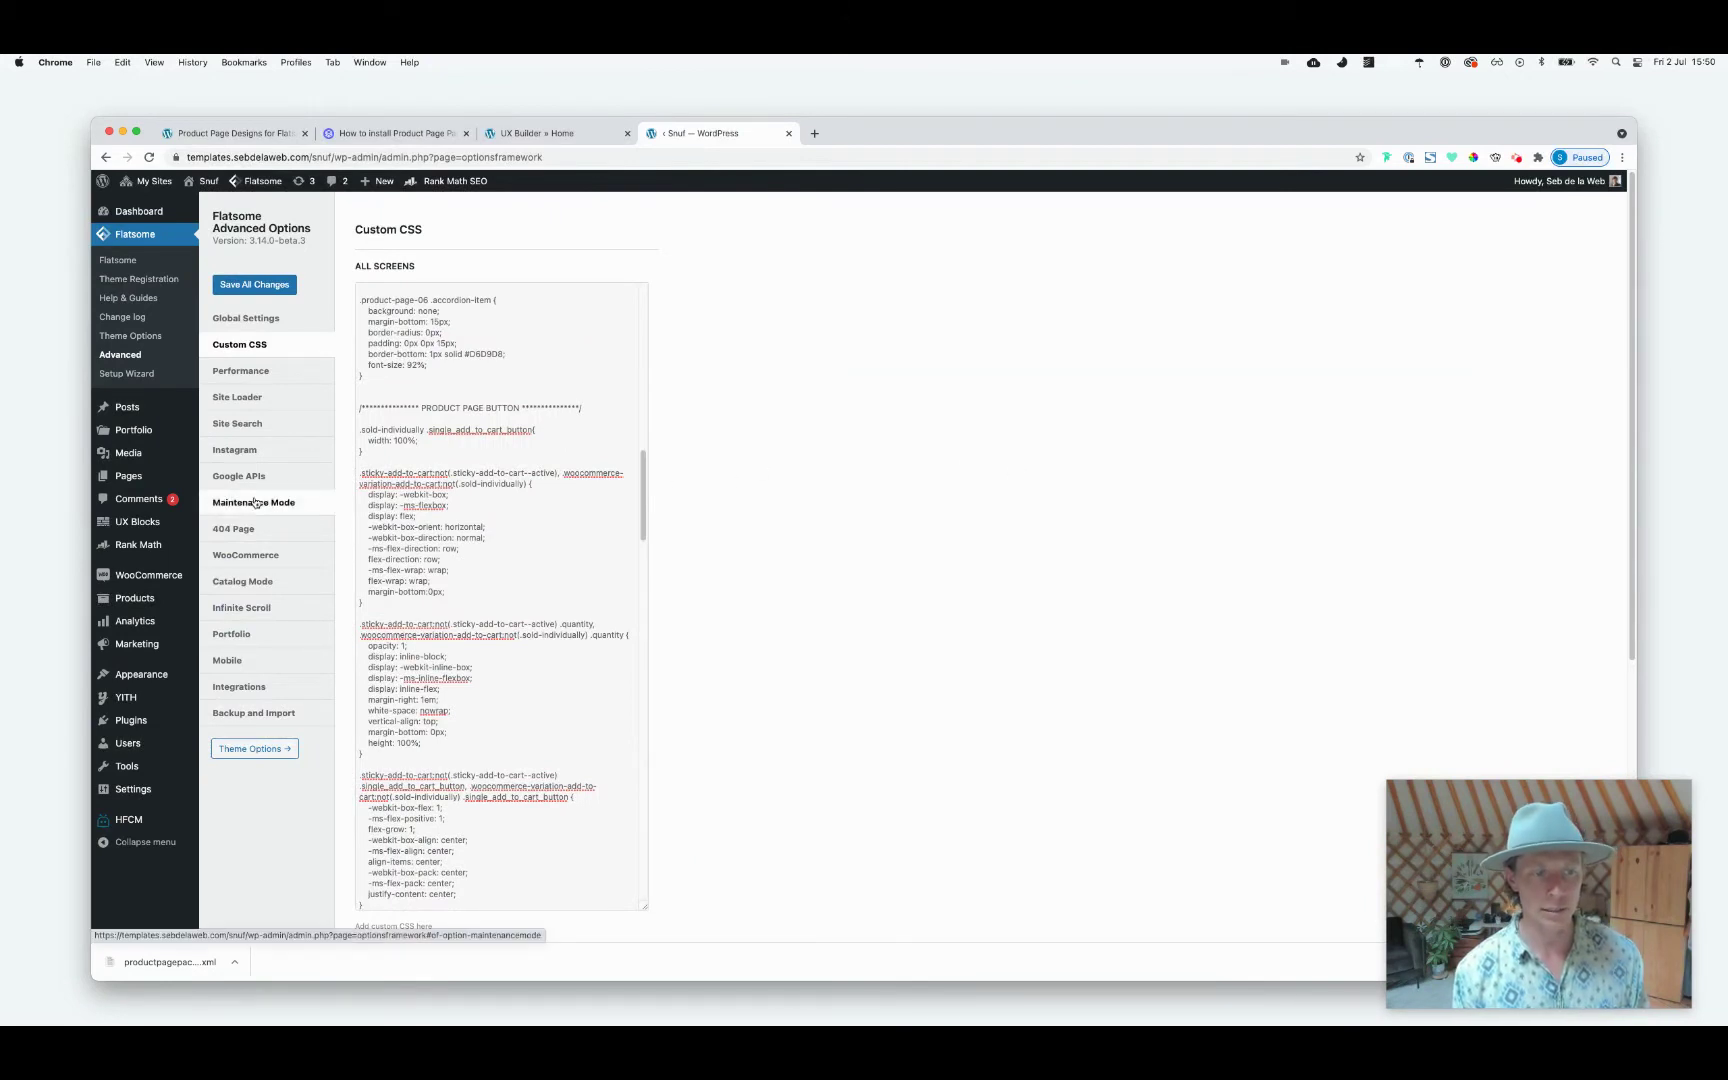
Preview the imported Product Page 02 UX Block in UX Builder, then exit without saving
left_click(145, 531)
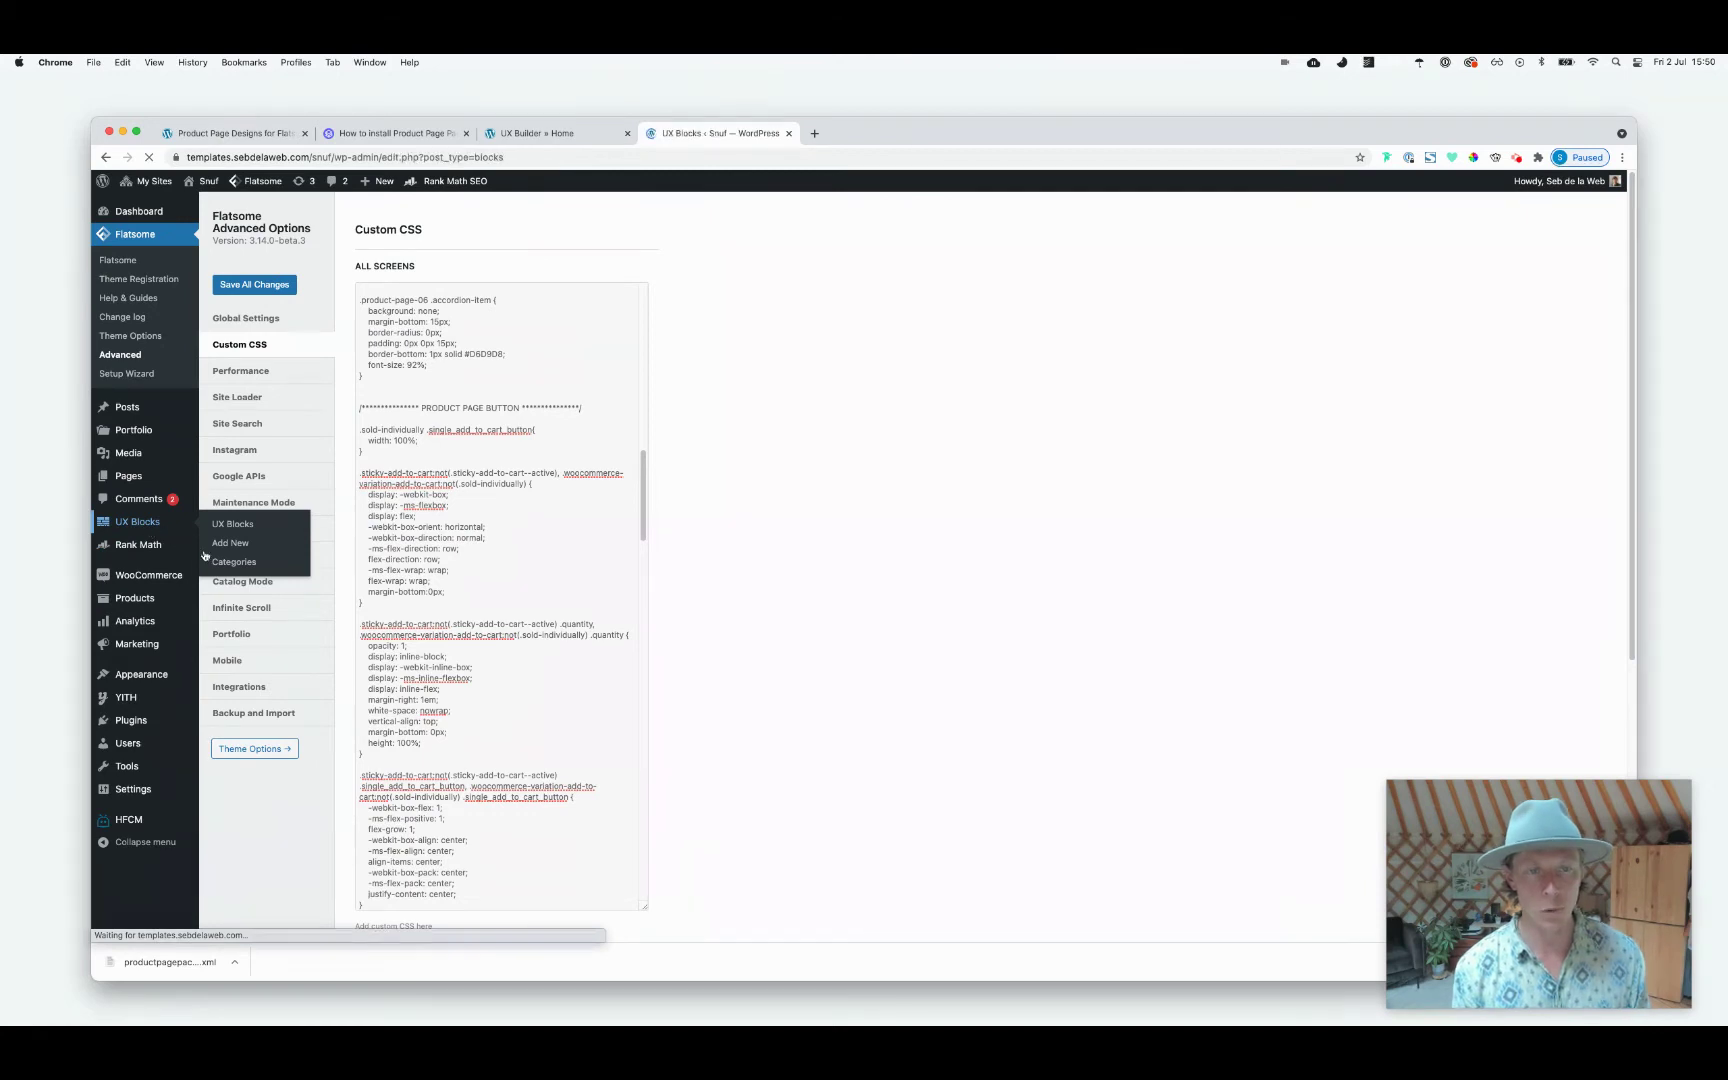
scroll(300, 660, "down", 1)
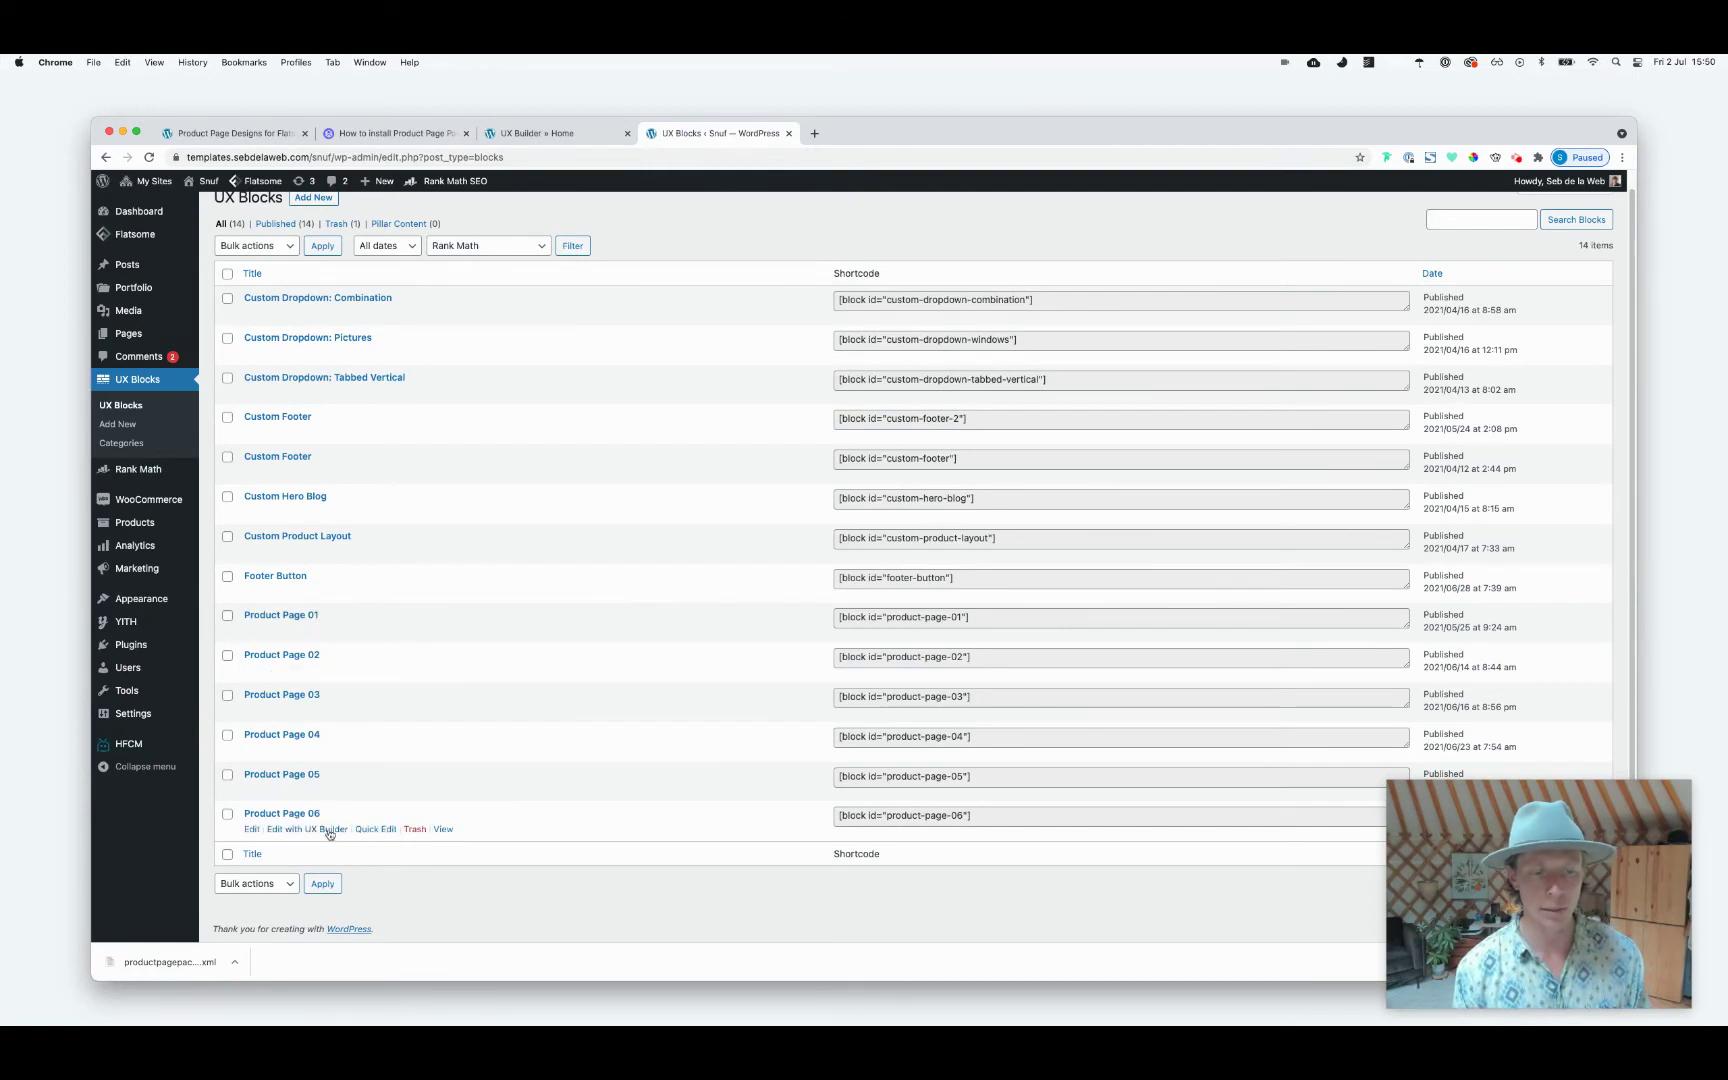
left_click(321, 632)
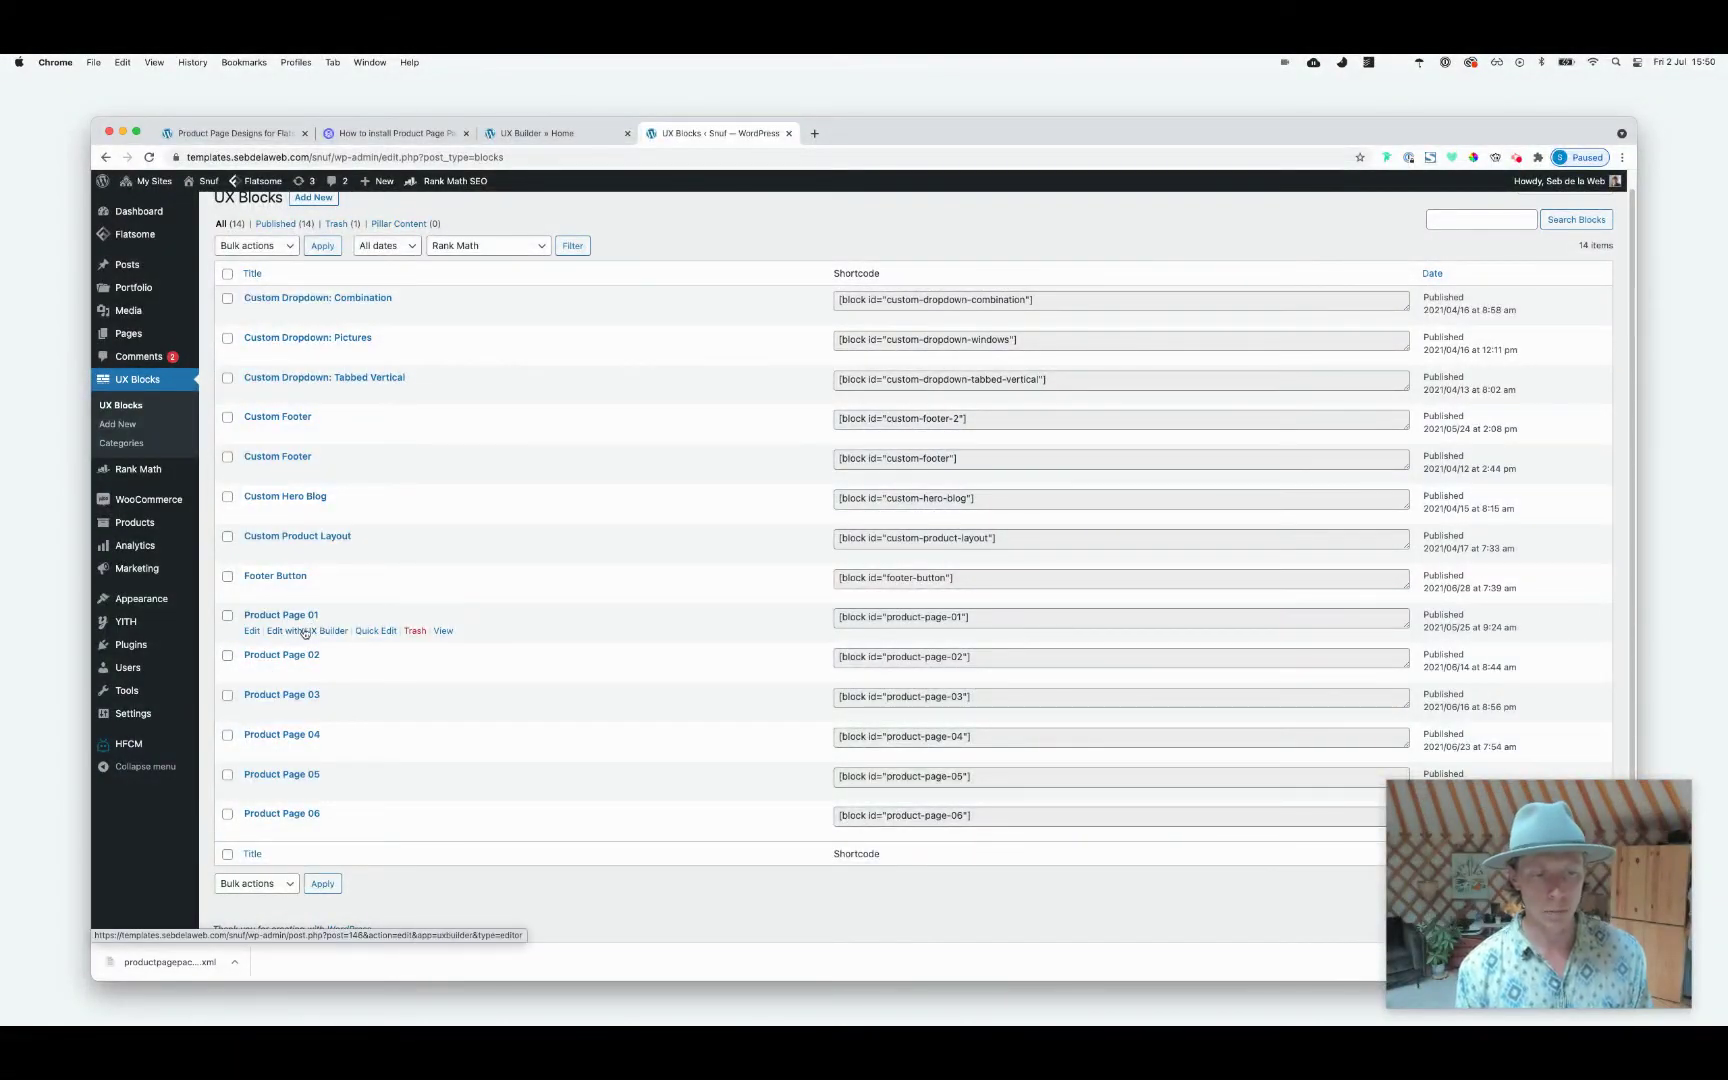
left_click(308, 672)
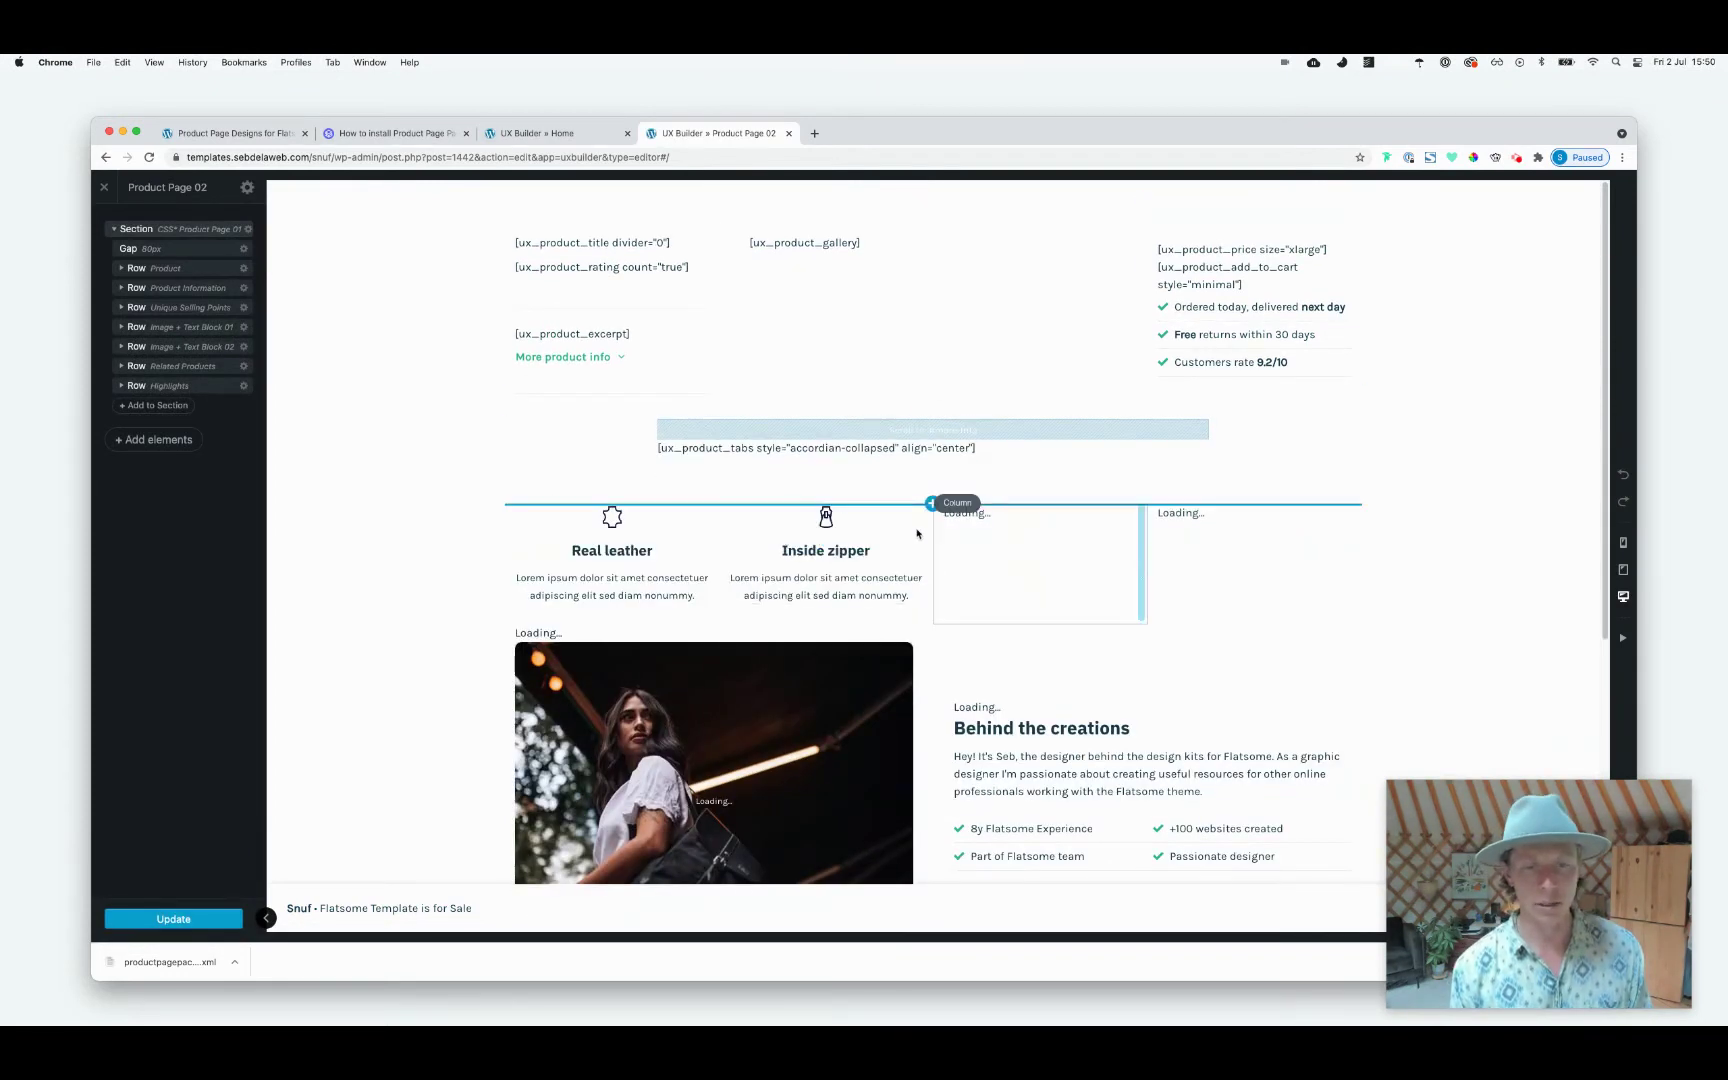
key("Escape")
left_click(999, 236)
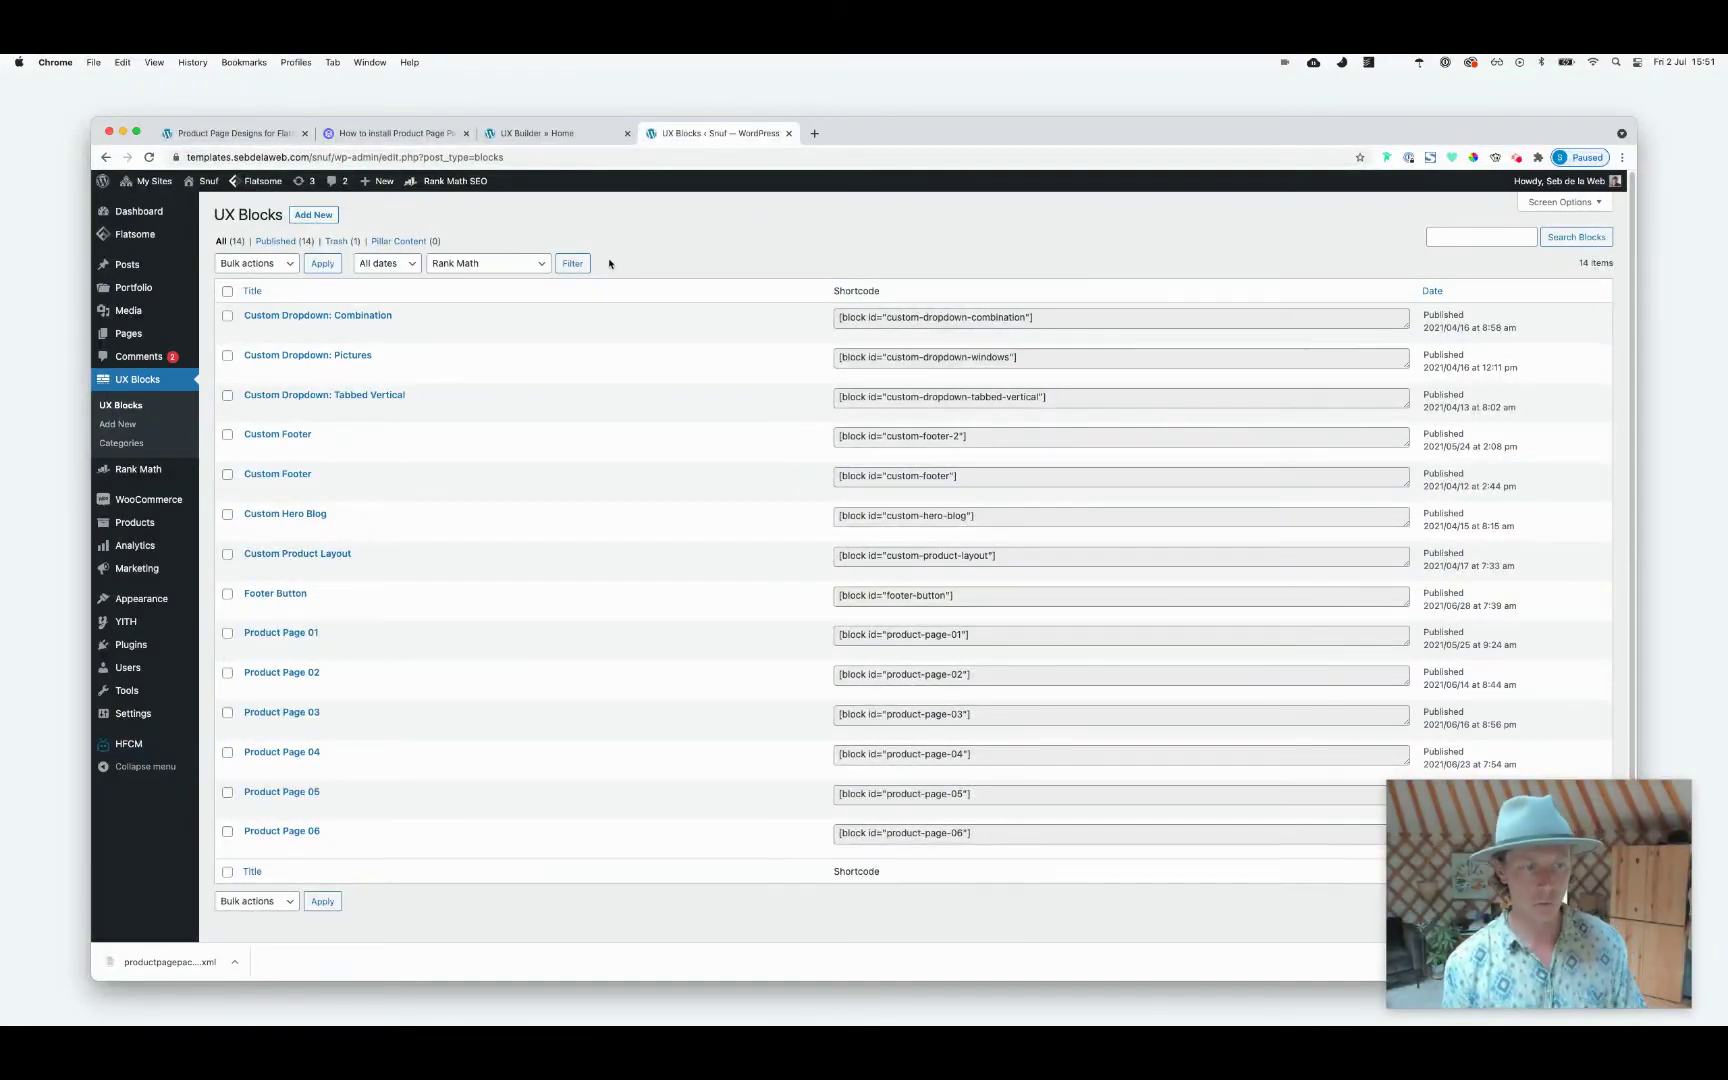
Open the WooCommerce All Products list from the WordPress sidebar
mouse_move(141, 532)
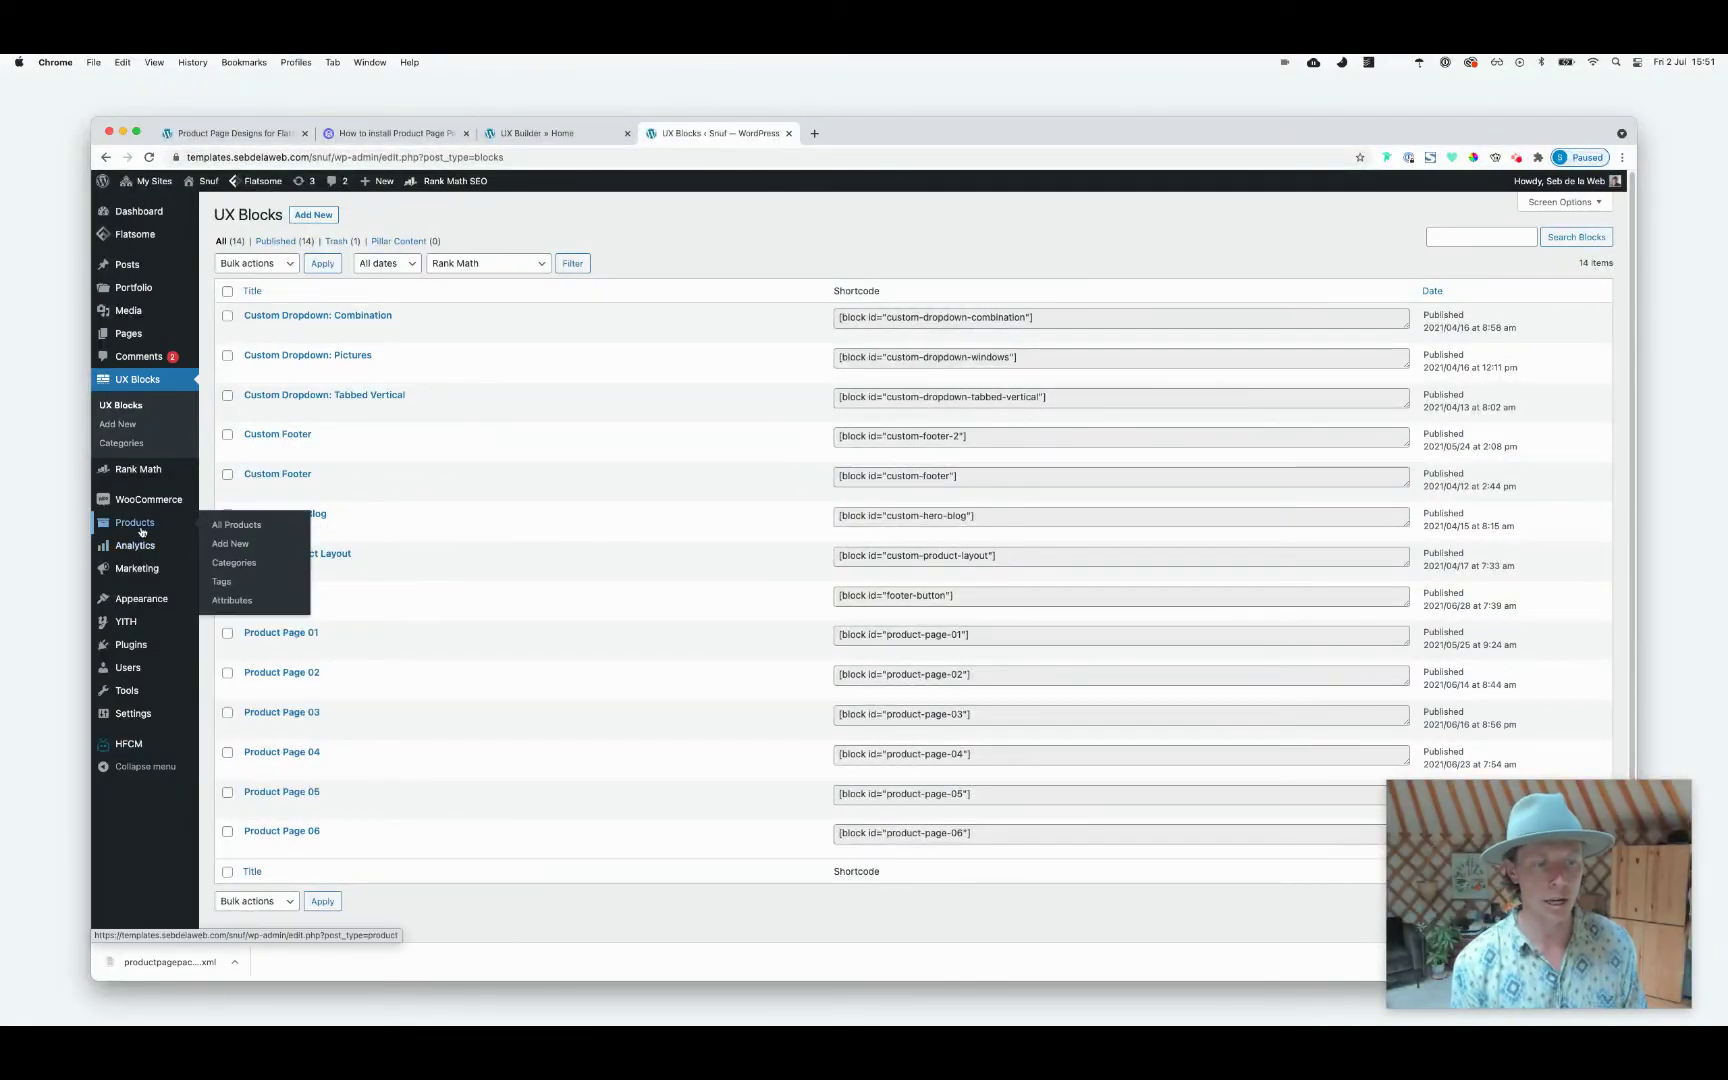
left_click(158, 524)
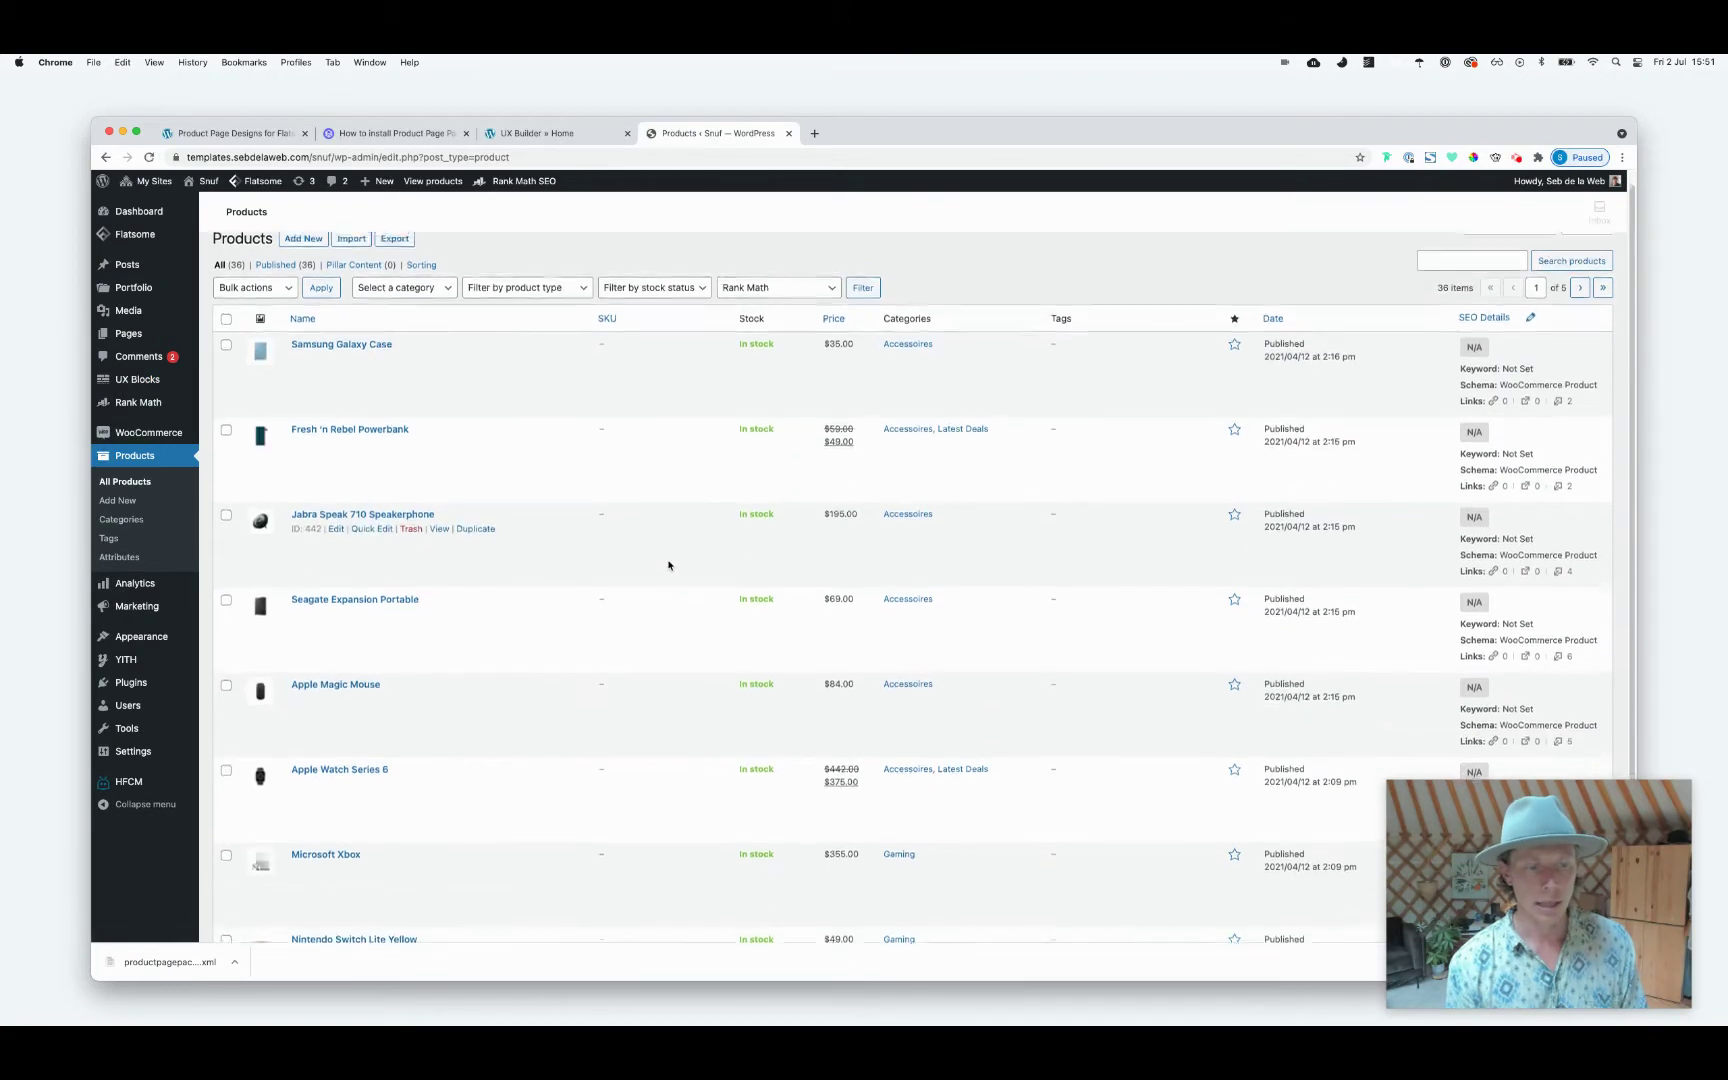
Set Apple Magic Mouse's Custom product layout to Product Page 01 and update the product
scroll(407, 709, "down", 1)
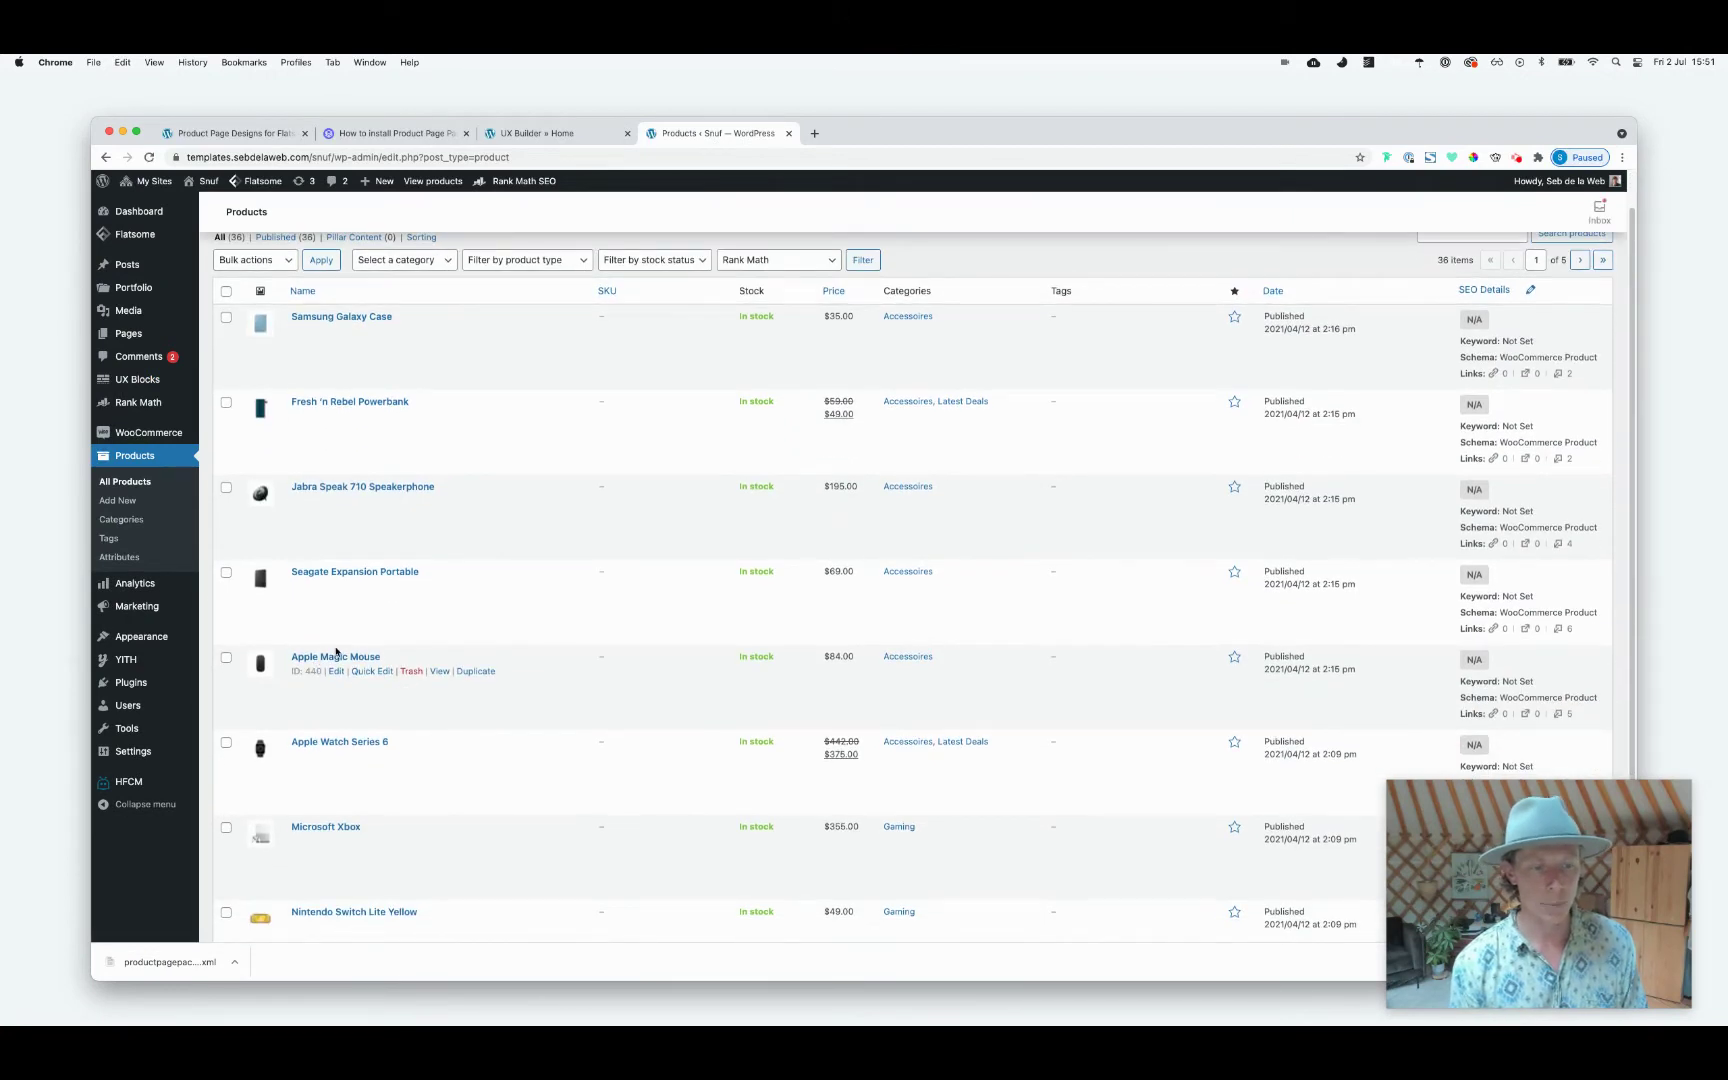
left_click(476, 671)
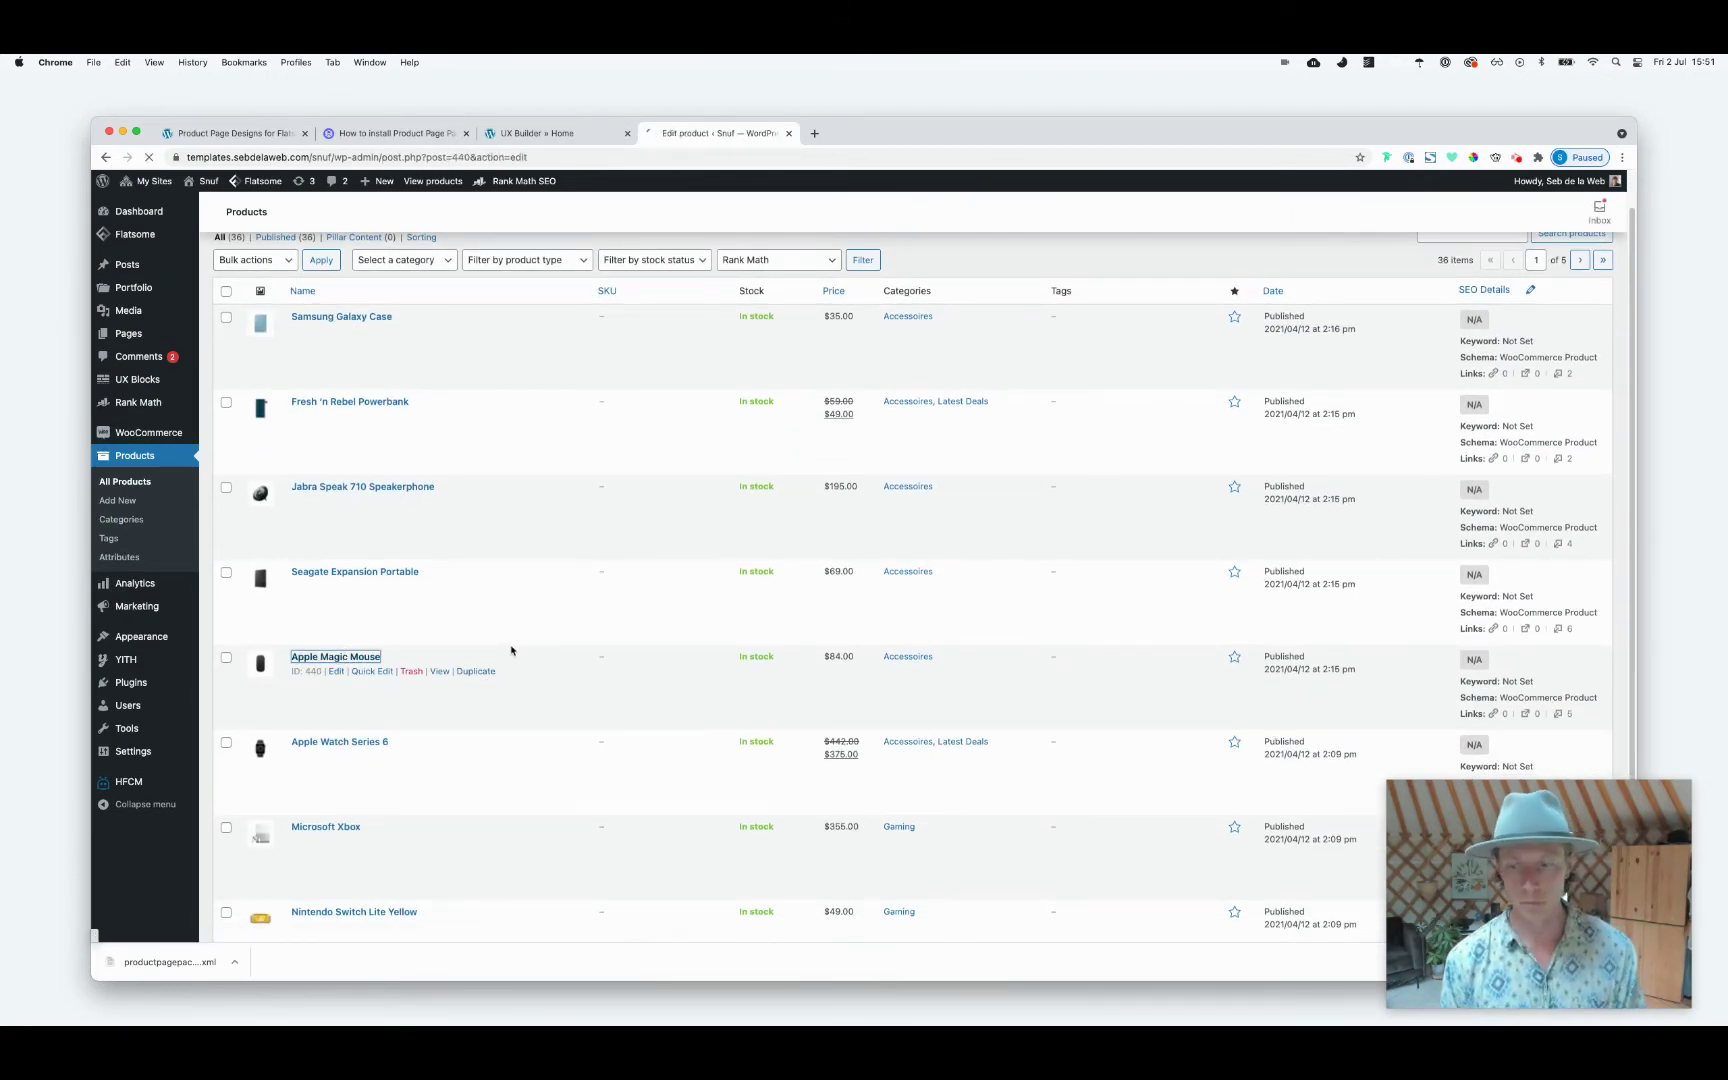
scroll(640, 815, "down", 10)
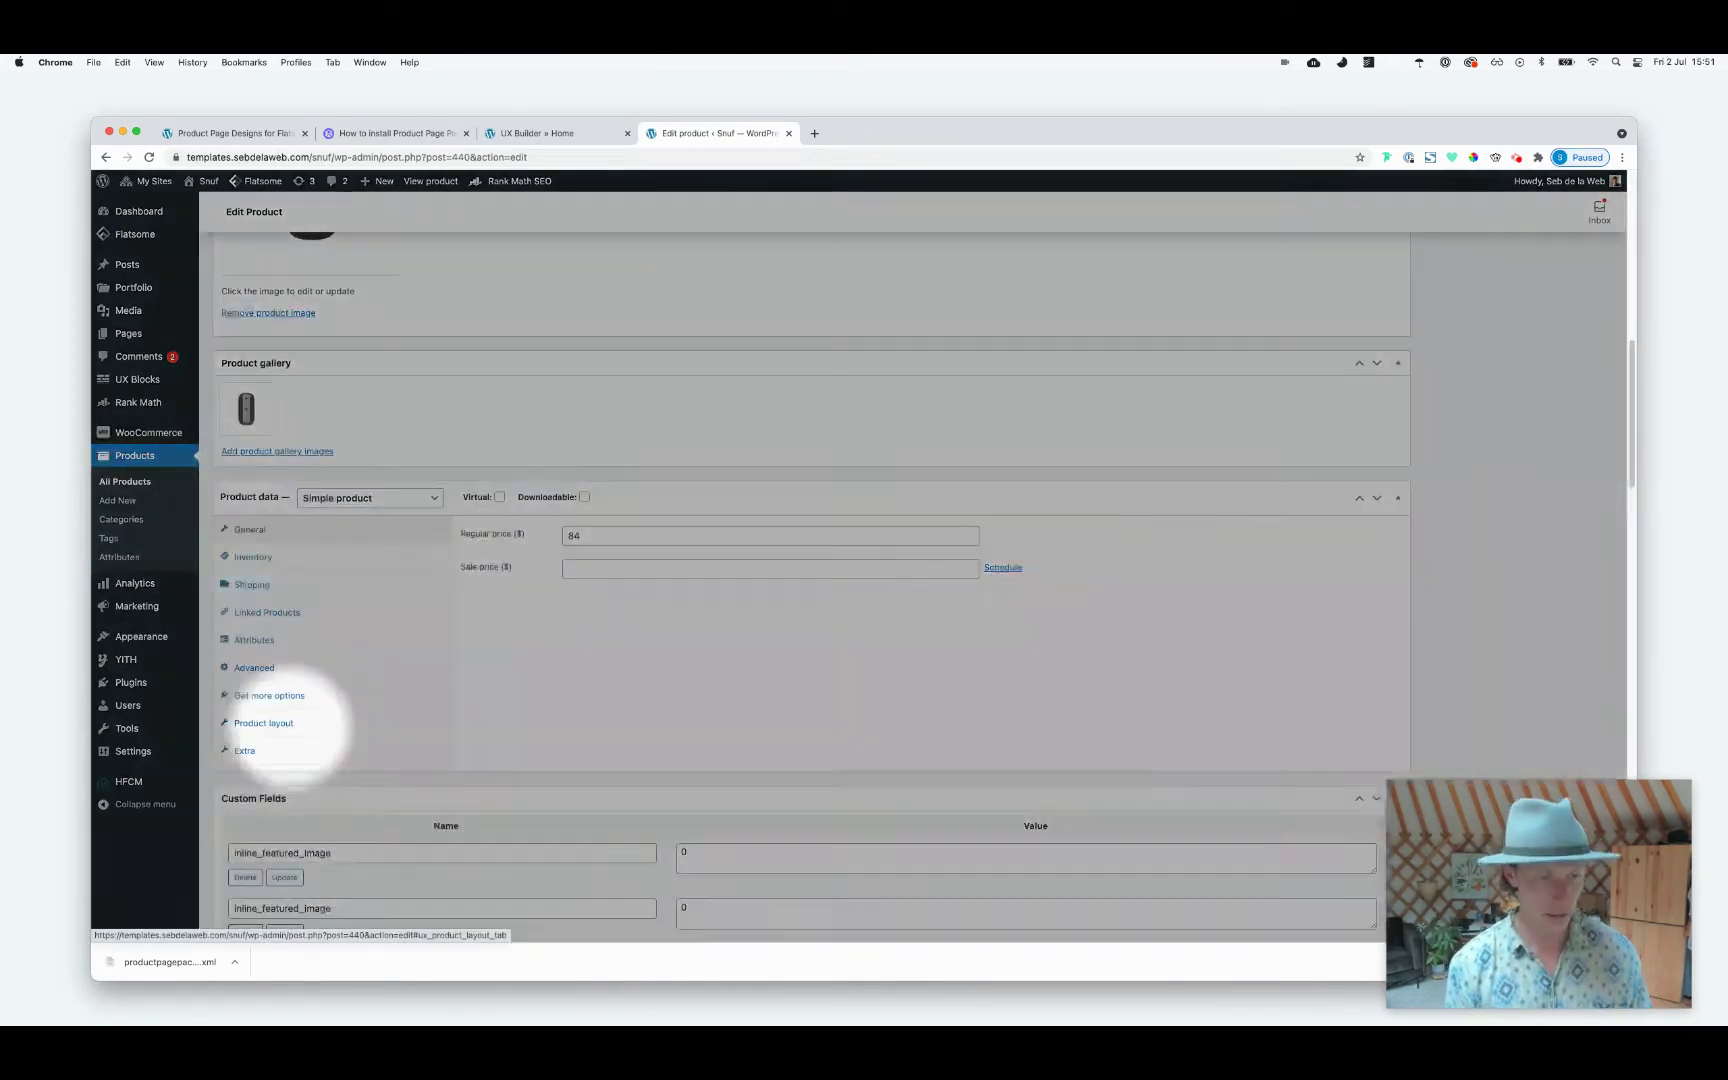
left_click(288, 728)
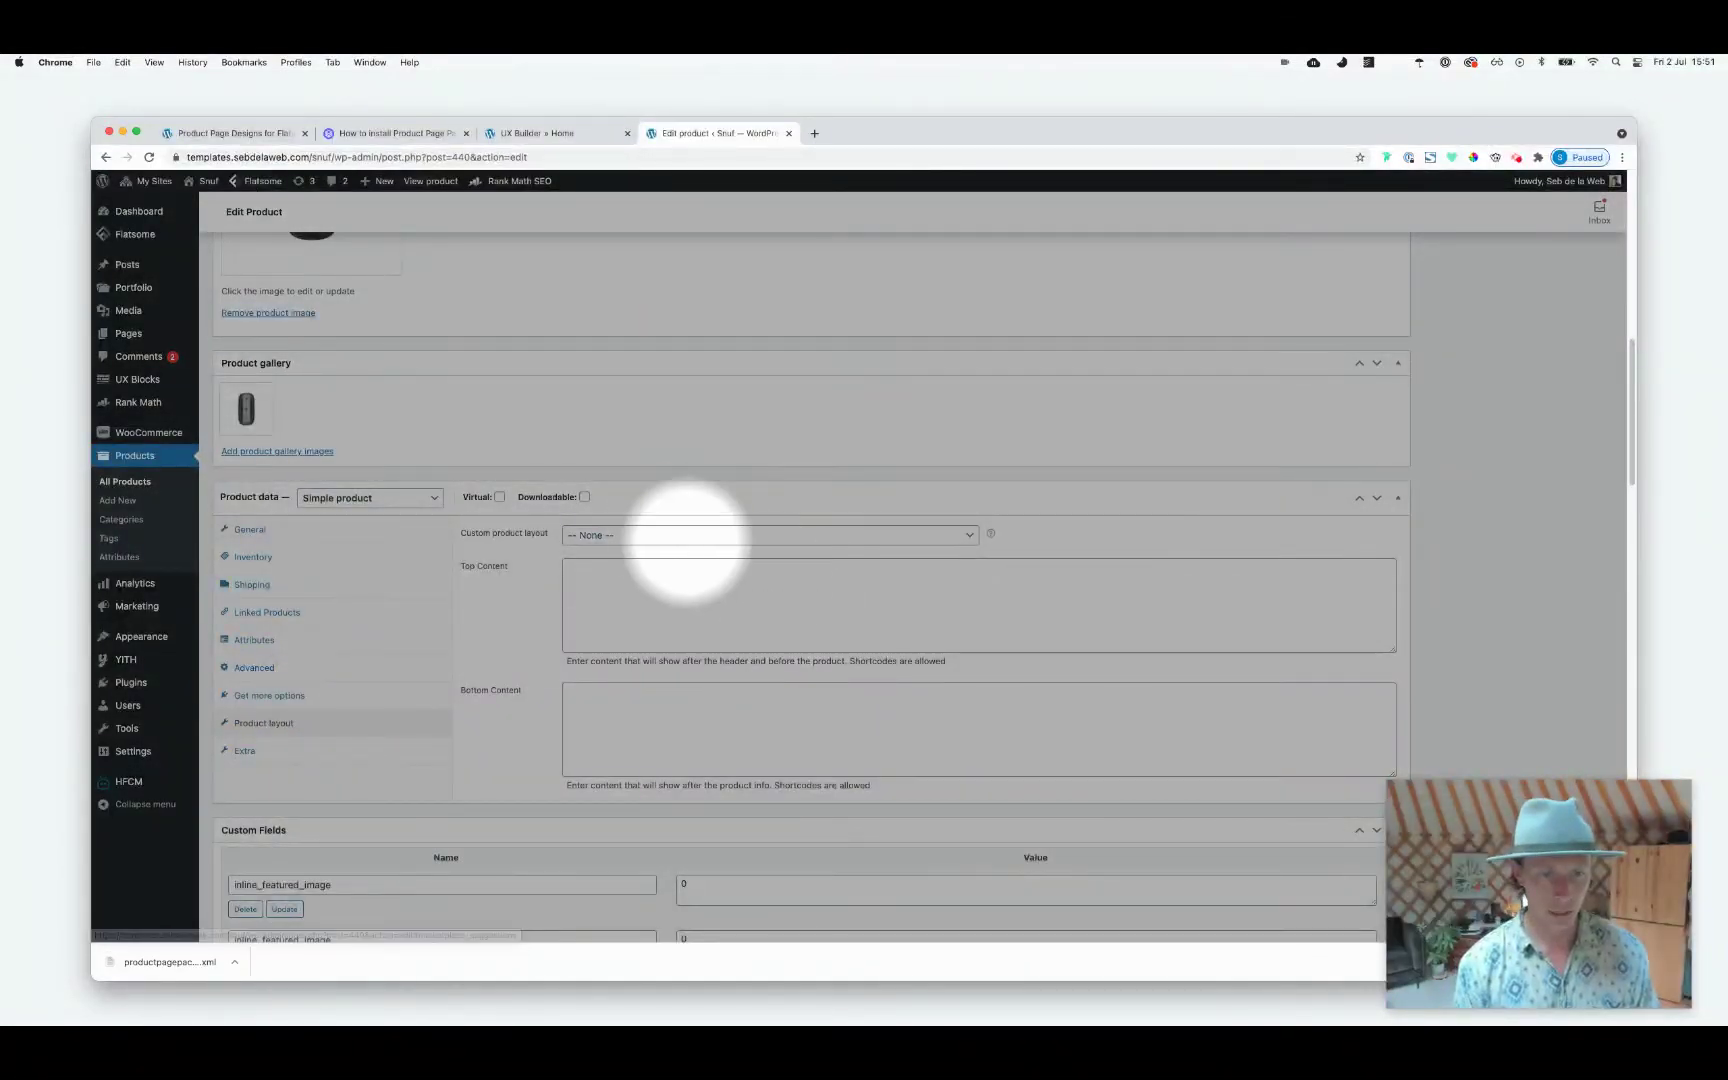
left_click(635, 535)
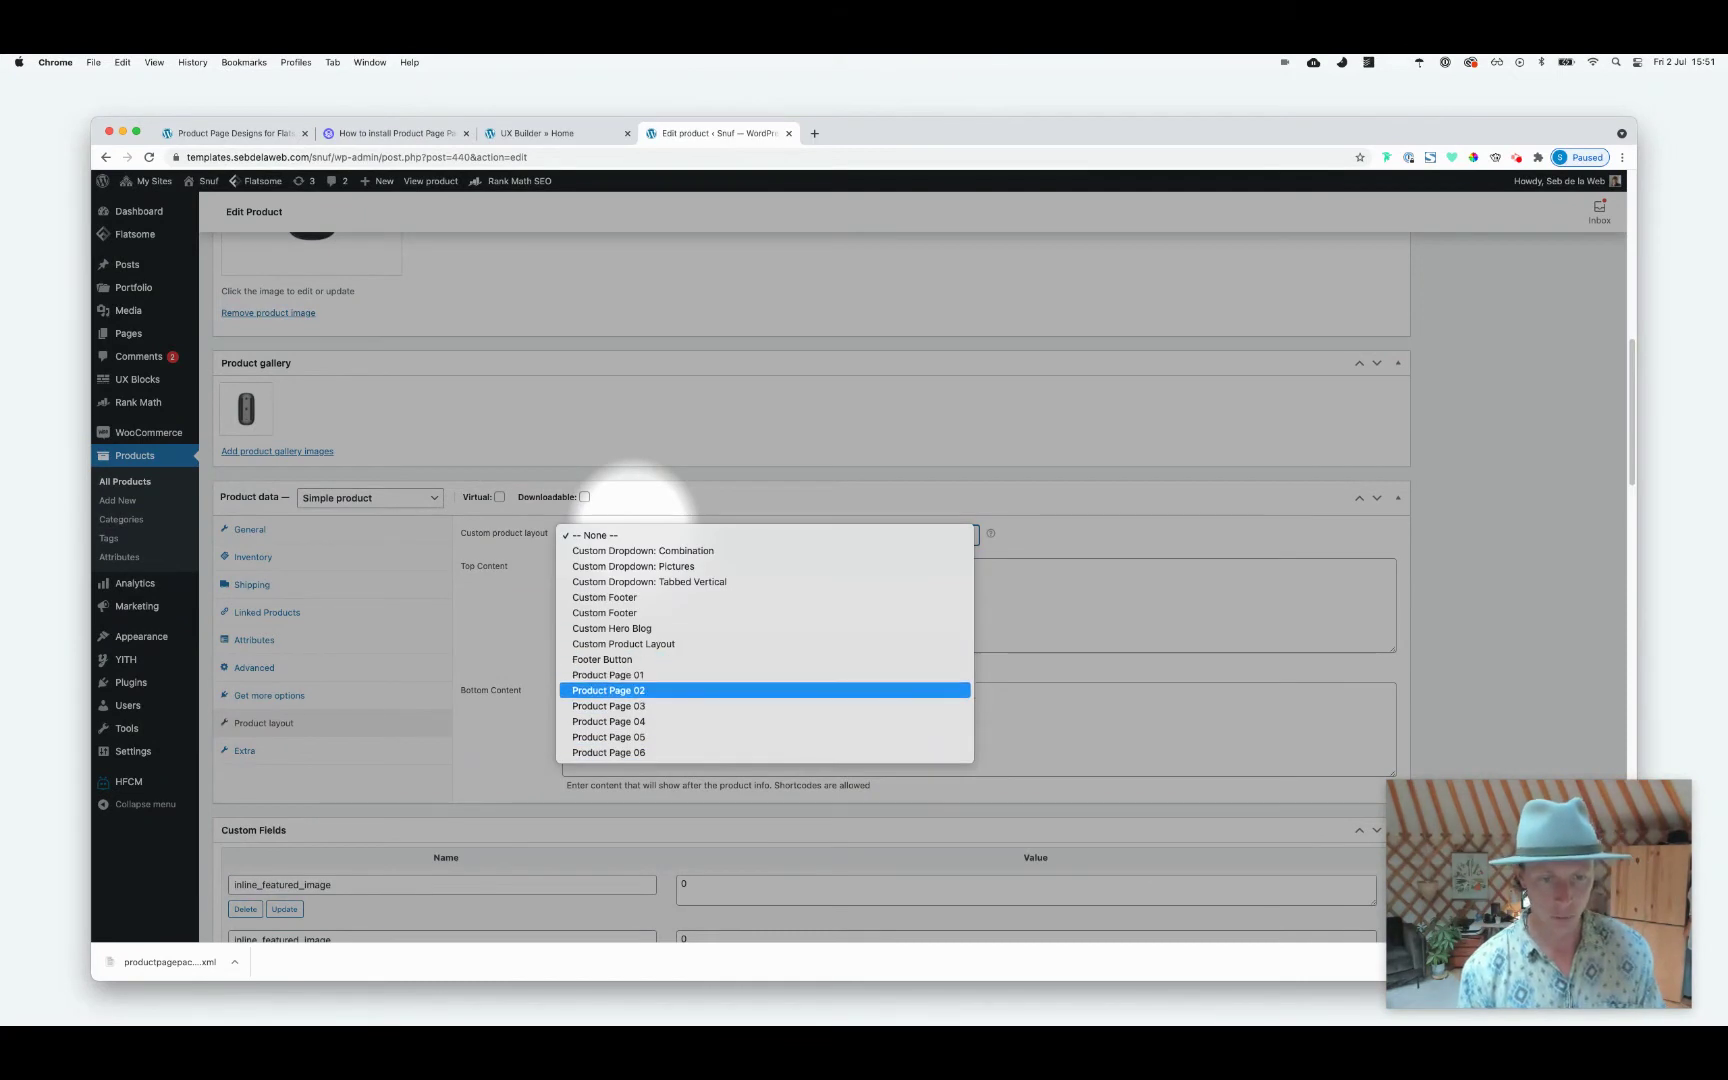
key("Return")
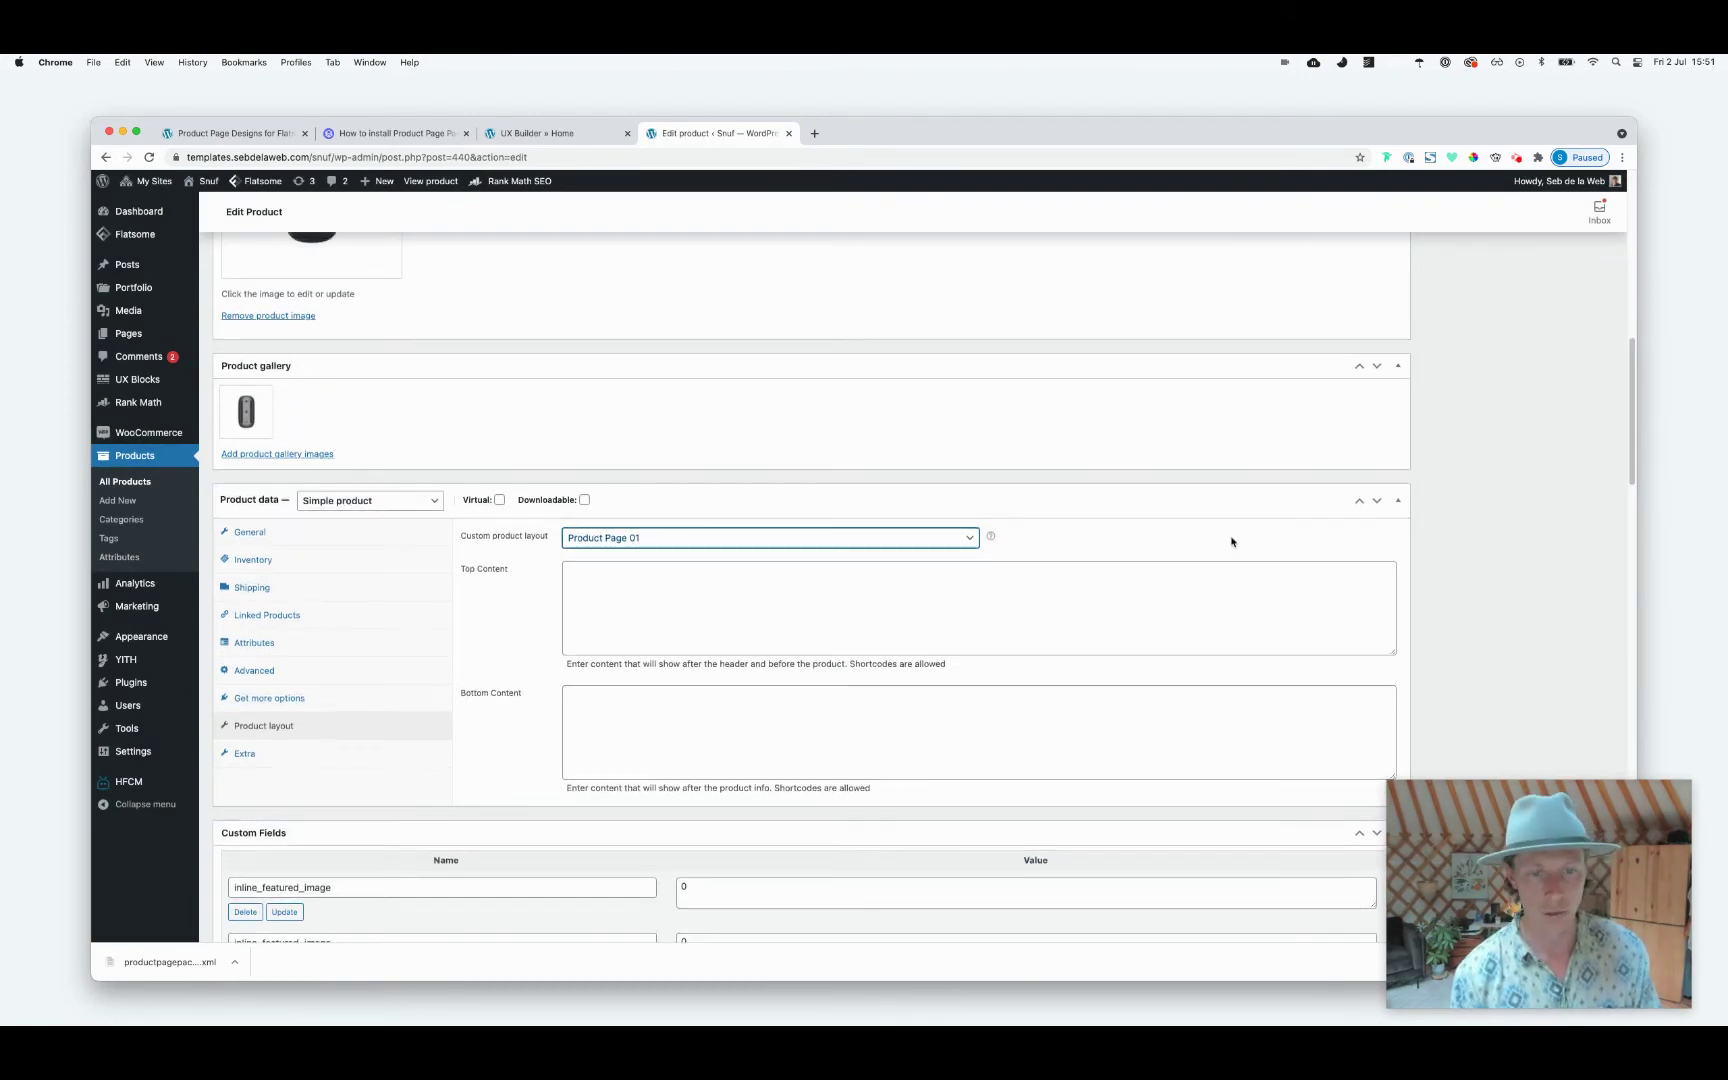
scroll(1234, 540, "up", 10)
left_click(1582, 538)
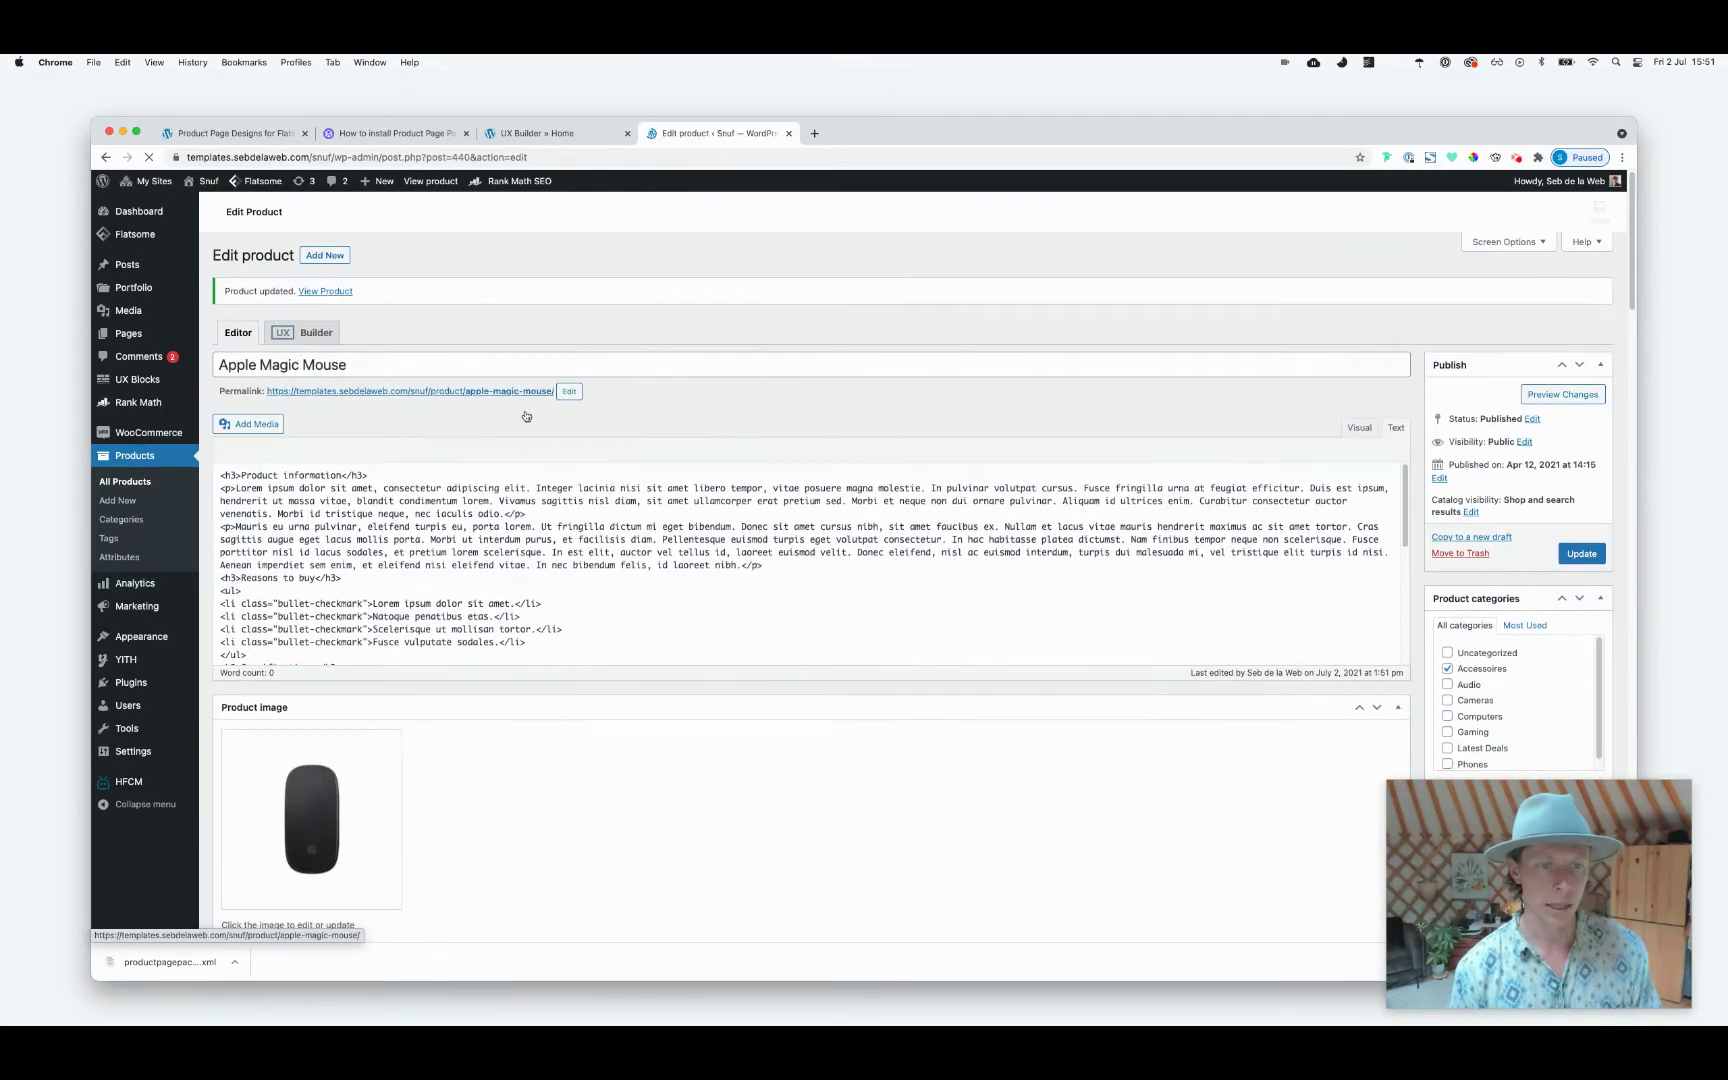
View the live Apple Magic Mouse page and open the Product Page 01 Fujifilm demo for comparison
left_click(520, 392, "super")
left_click(869, 135)
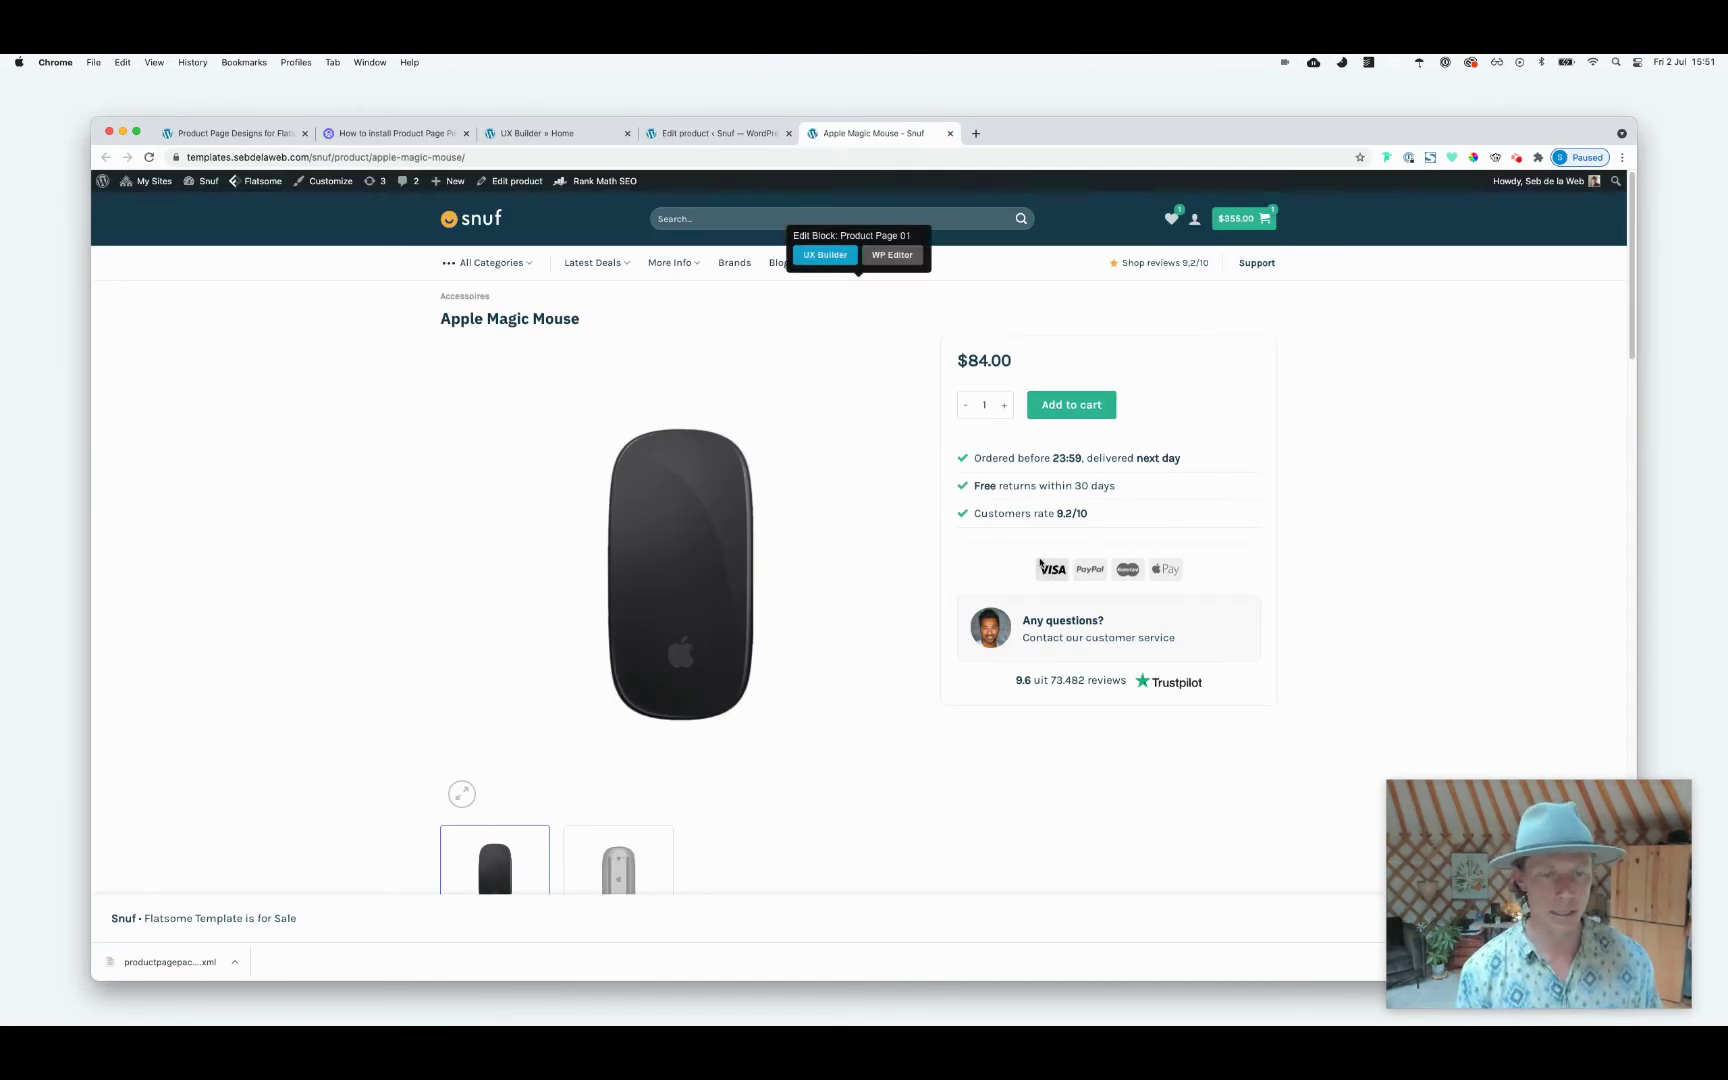
key("super+t")
left_click(788, 600)
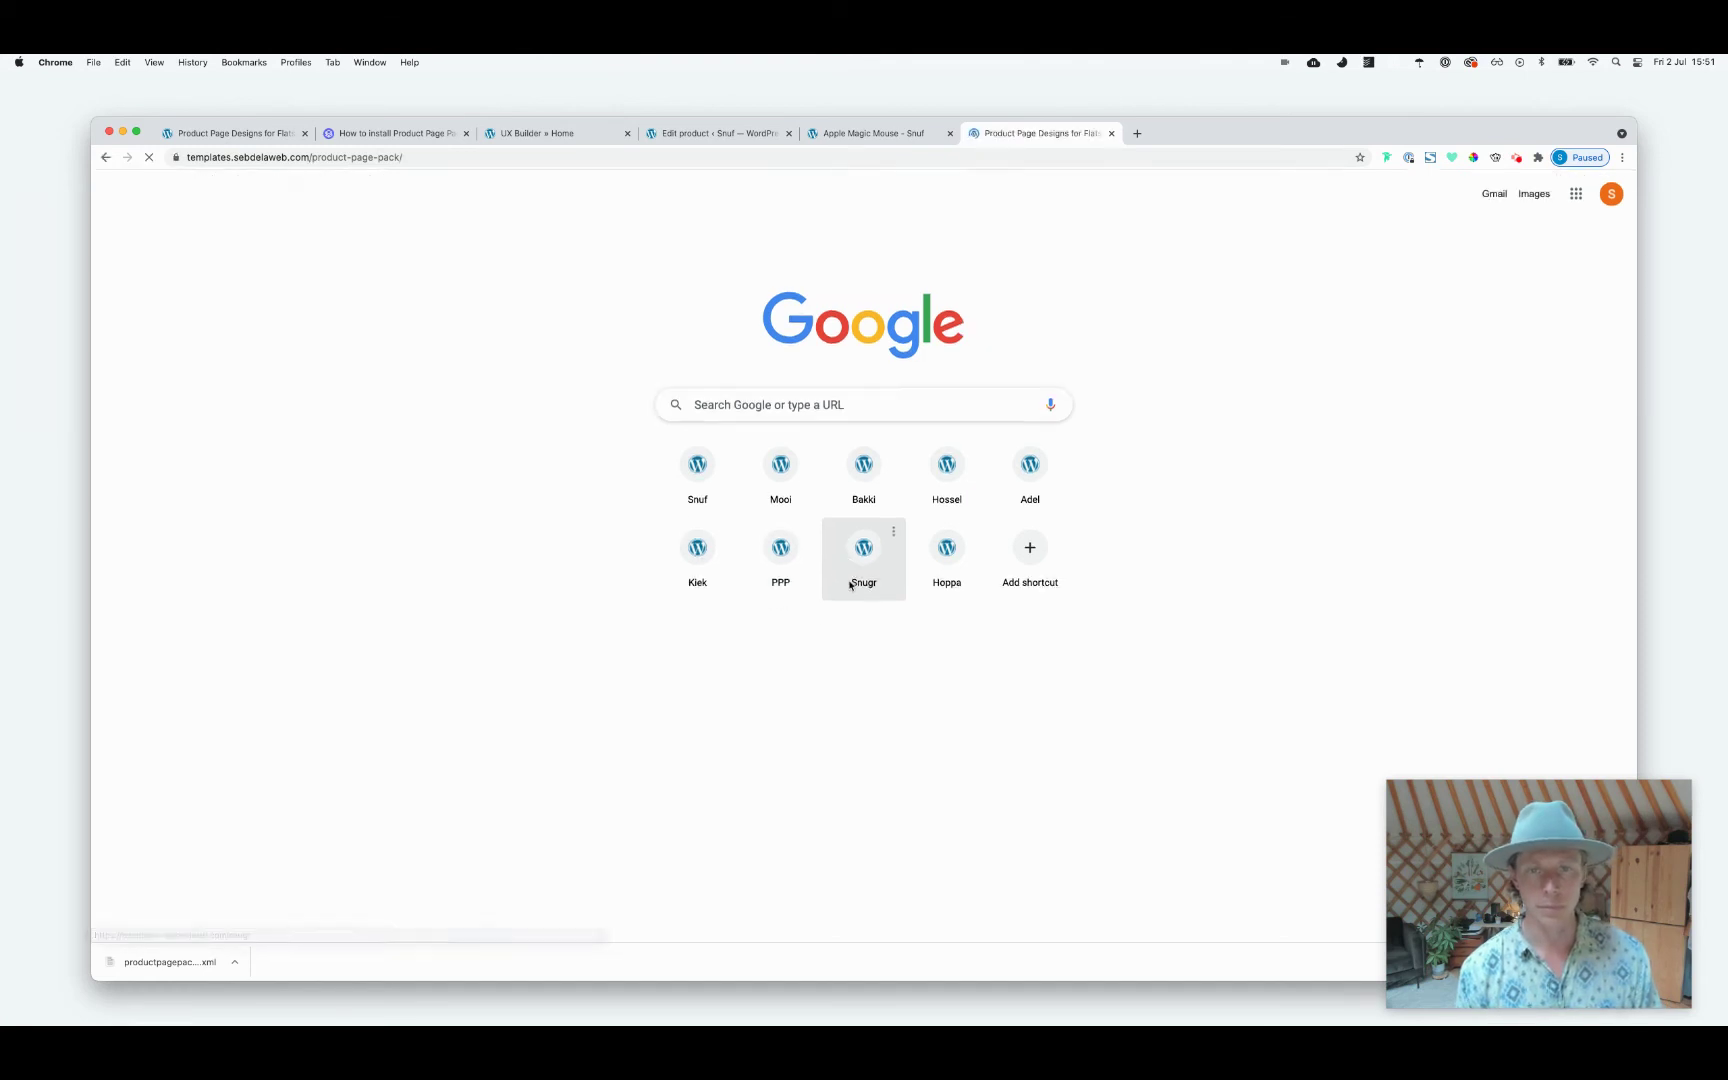
left_click(586, 613)
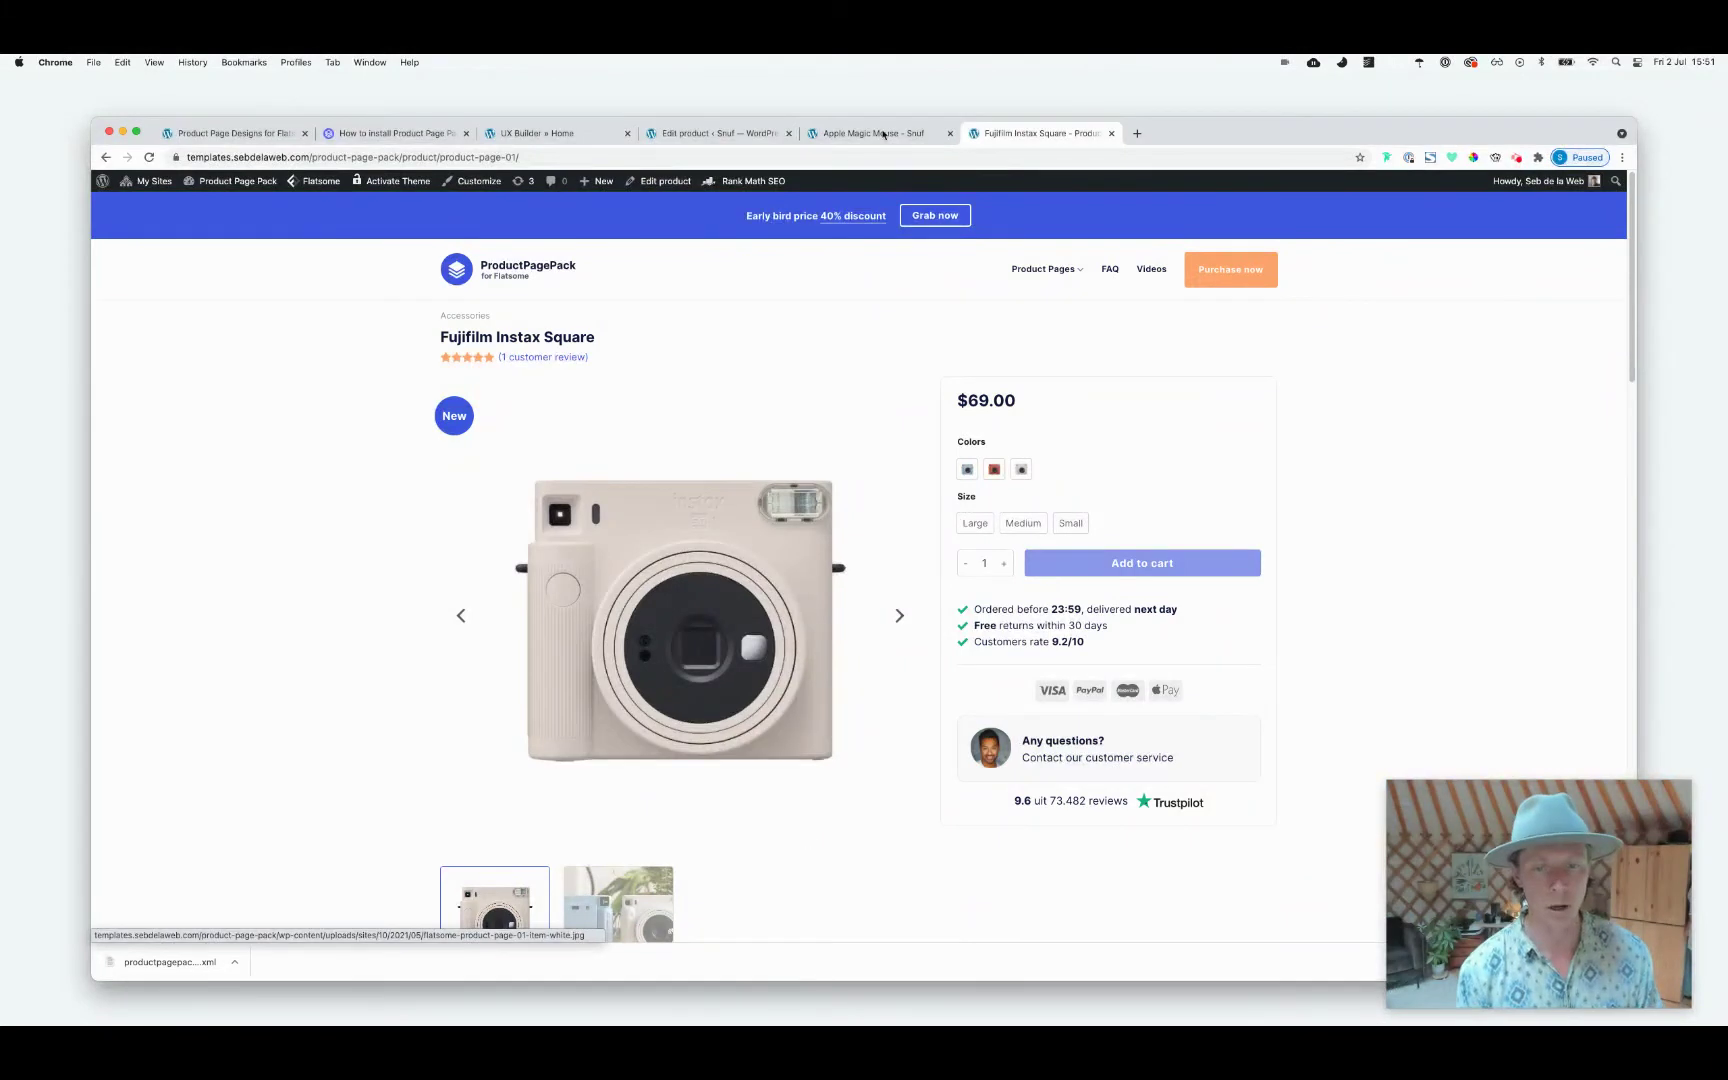
left_click(870, 133)
Change the Apple Magic Mouse's custom product layout to Product Page 02
left_click(720, 133)
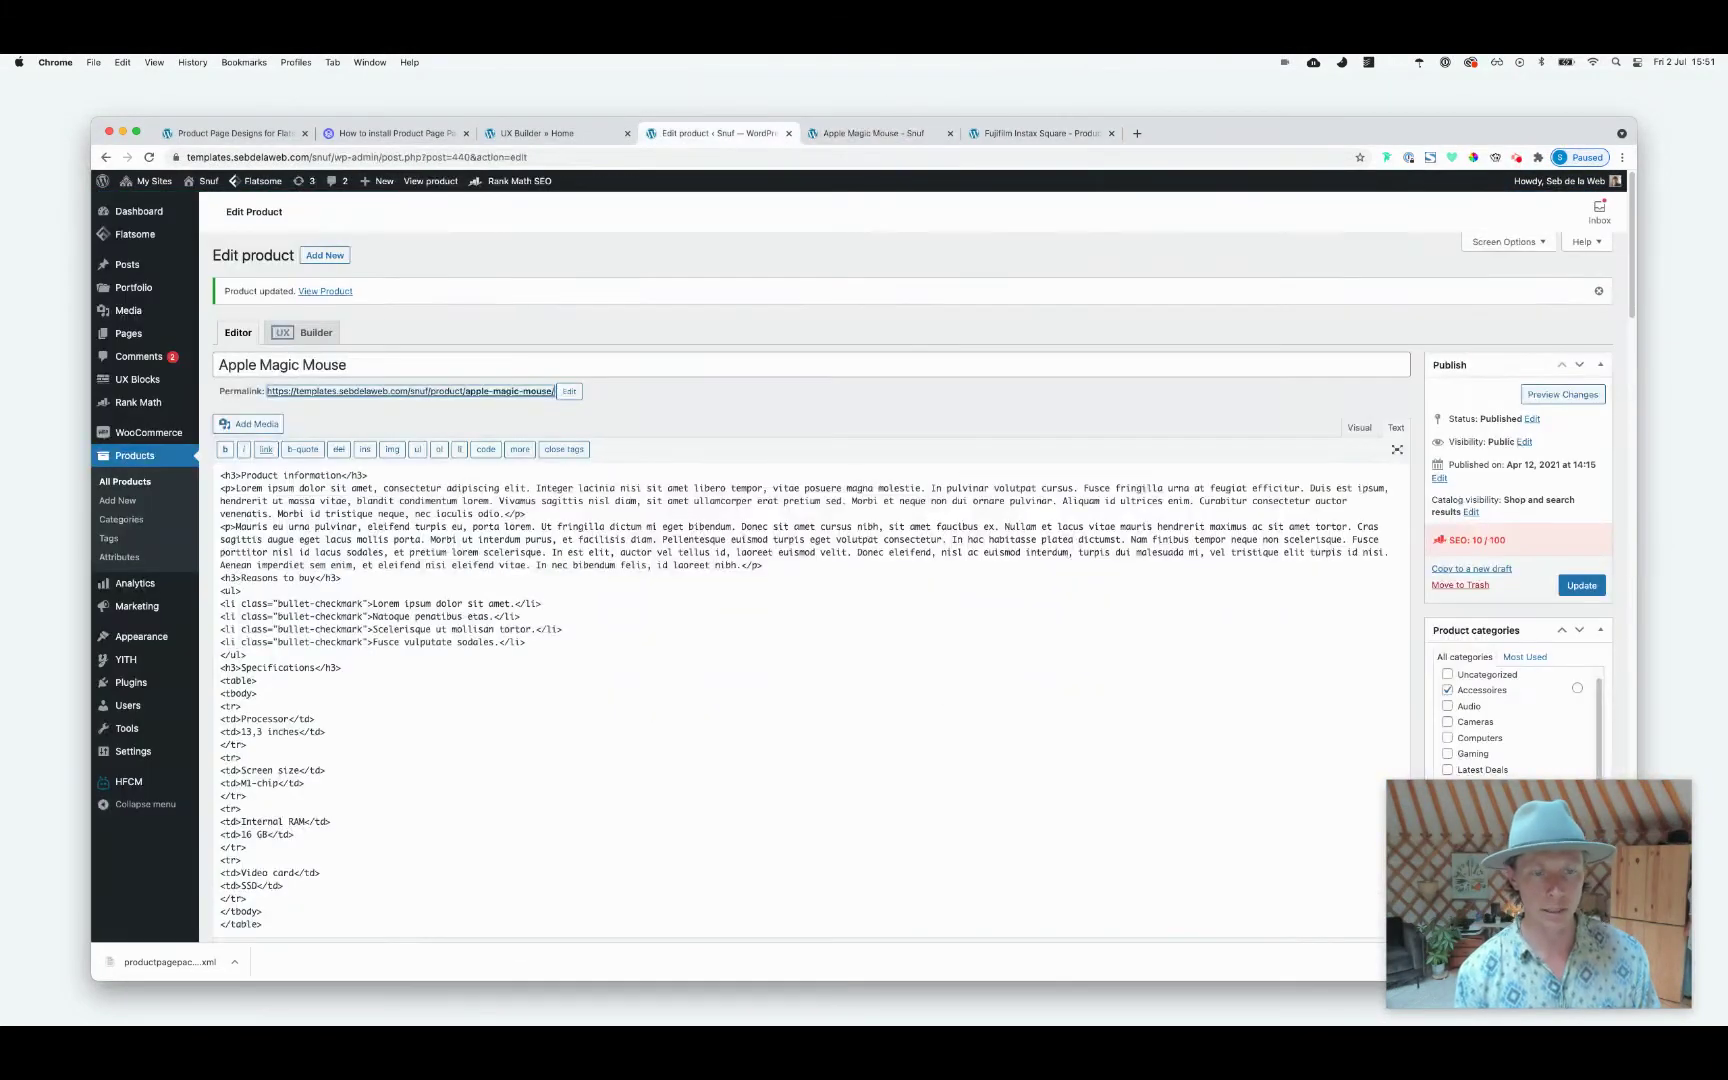
scroll(810, 580, "down", 10)
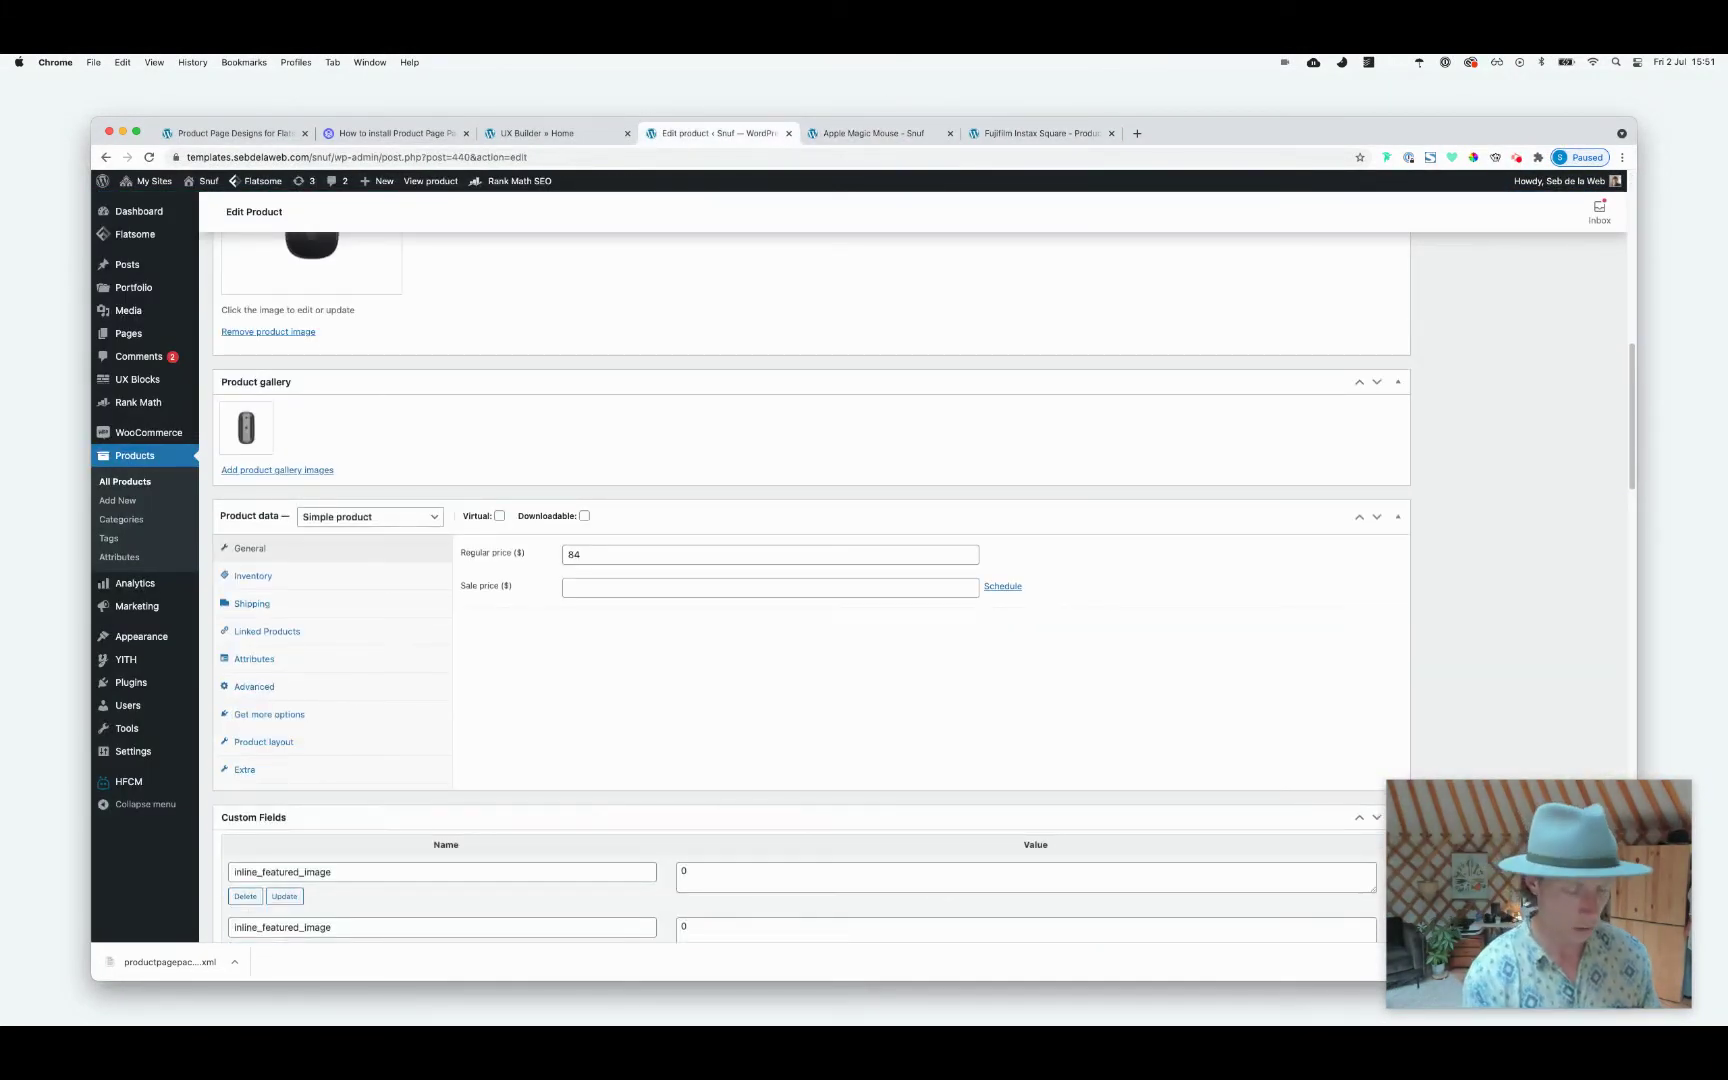
left_click(360, 742)
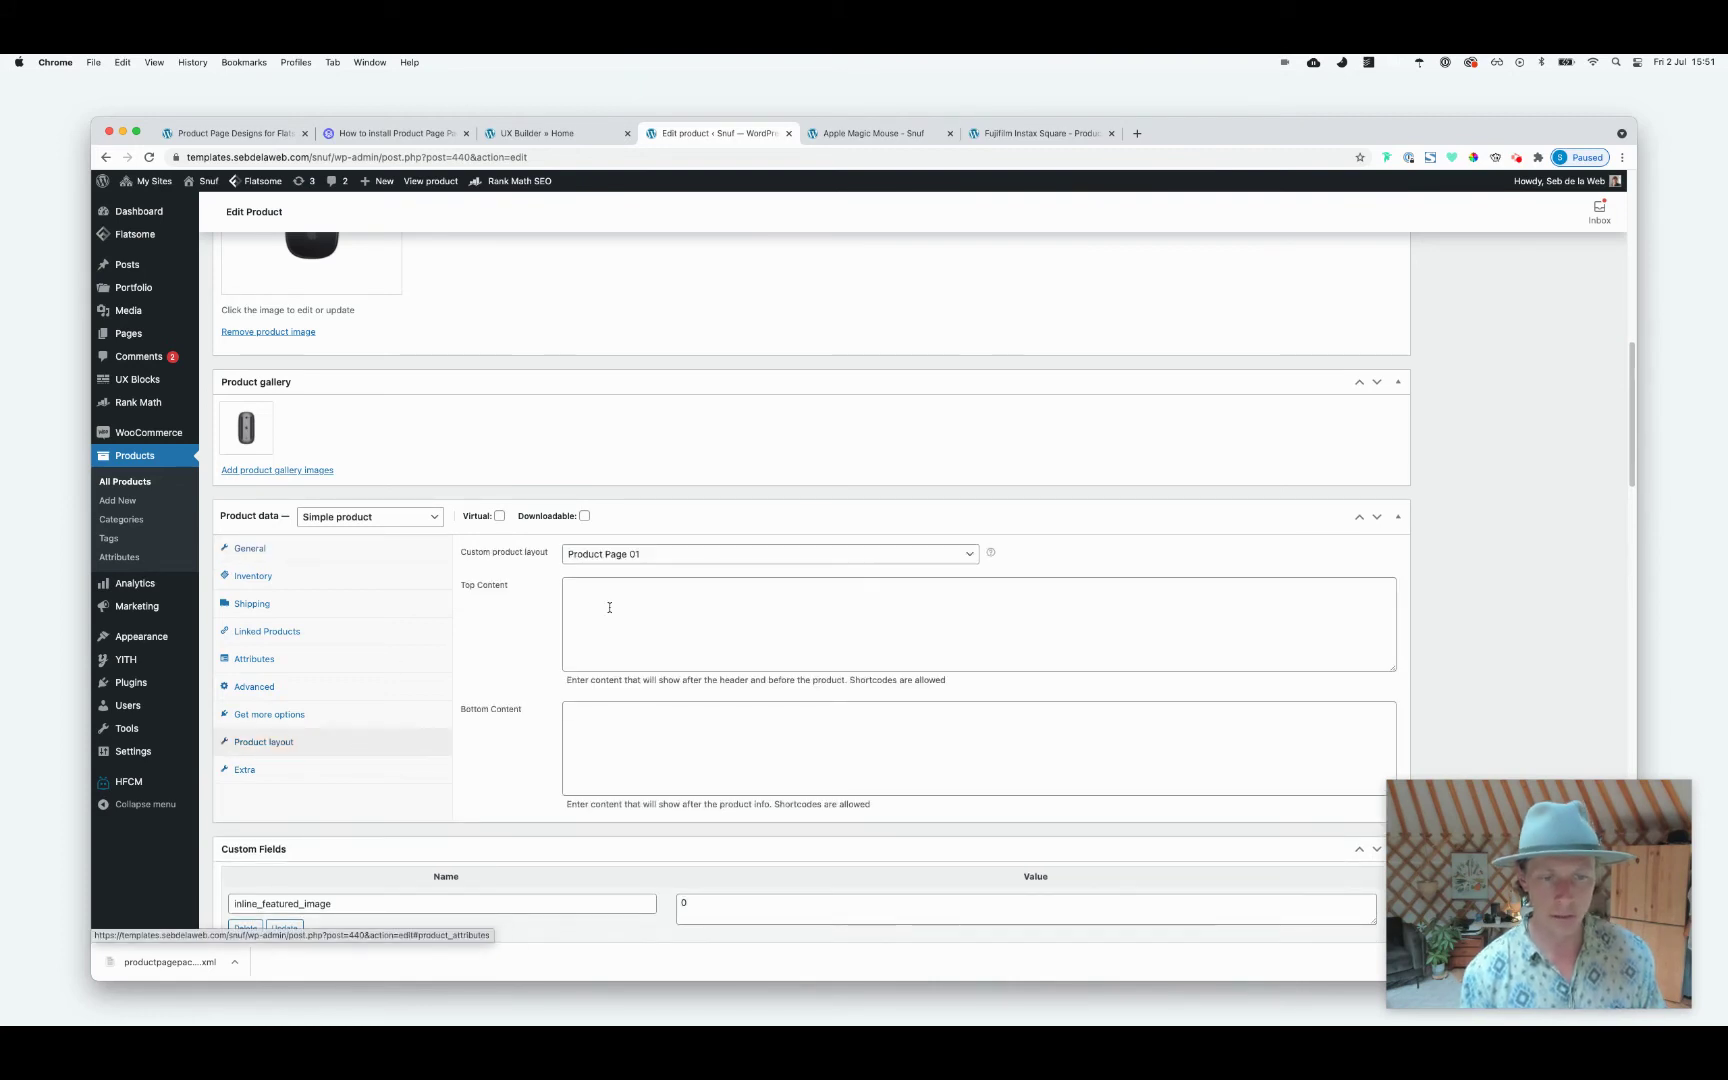
left_click(618, 562)
left_click(608, 569)
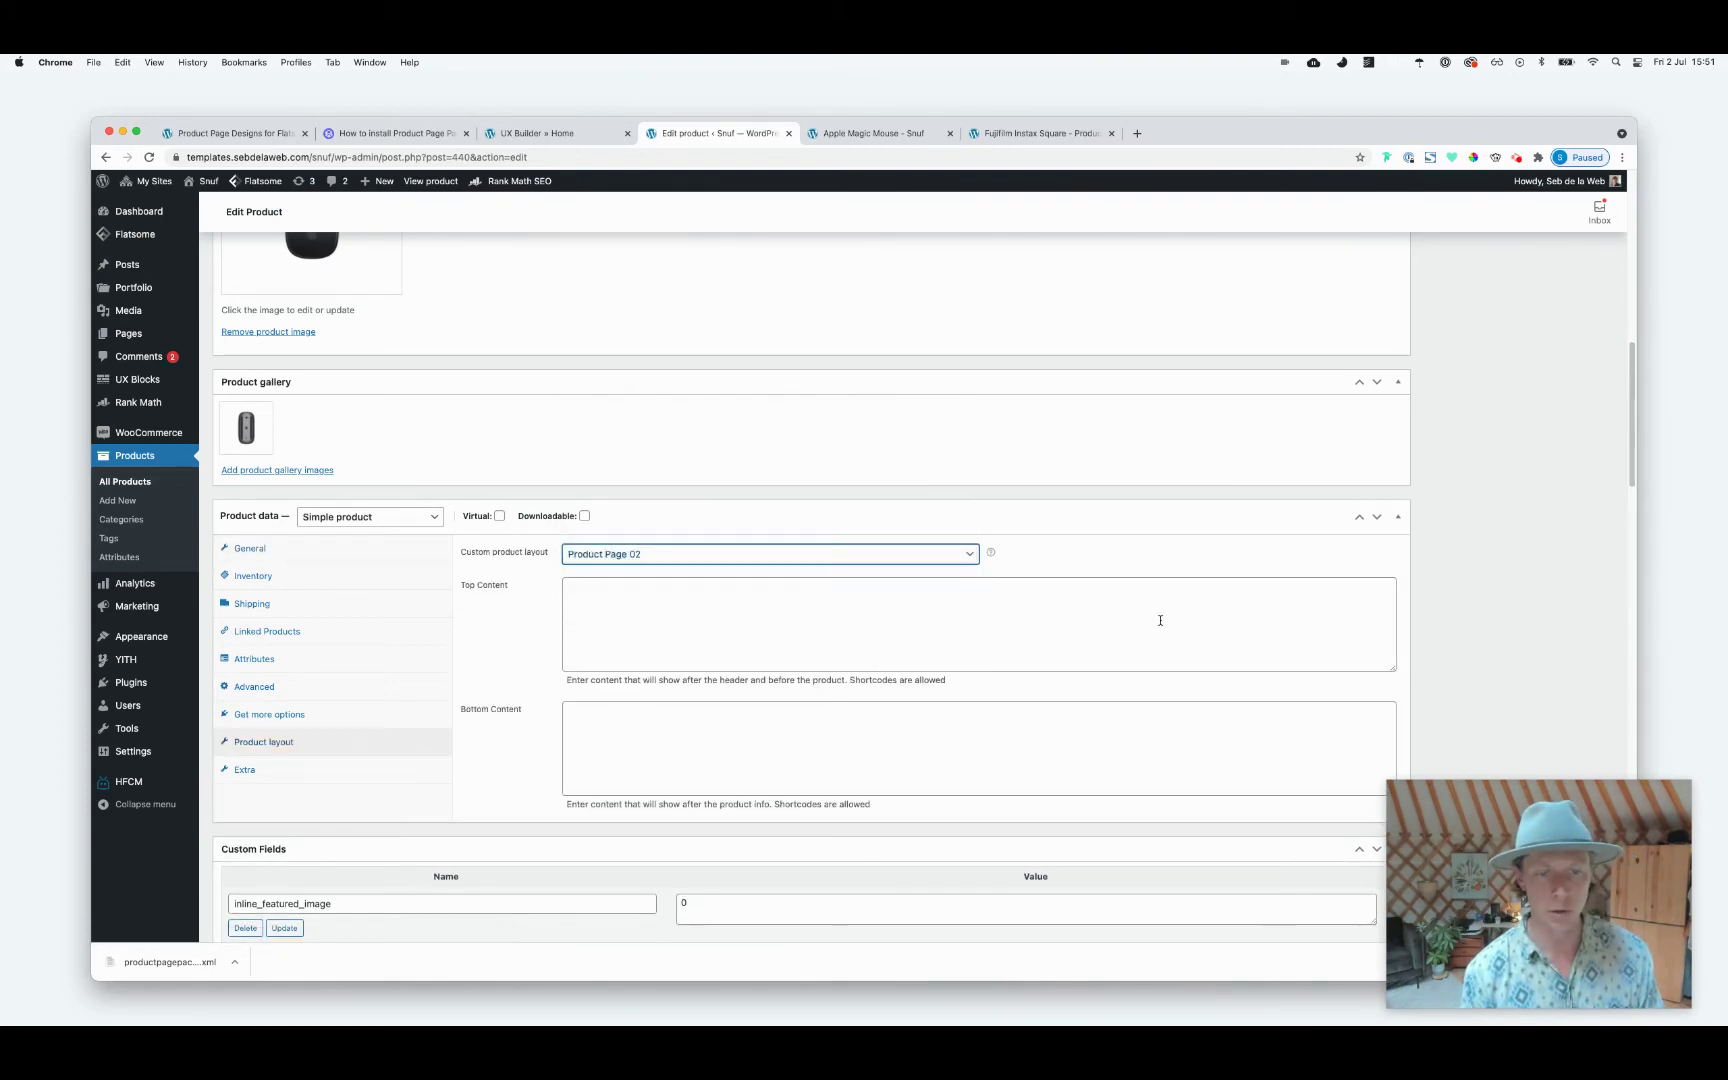
scroll(1273, 579, "up", 1)
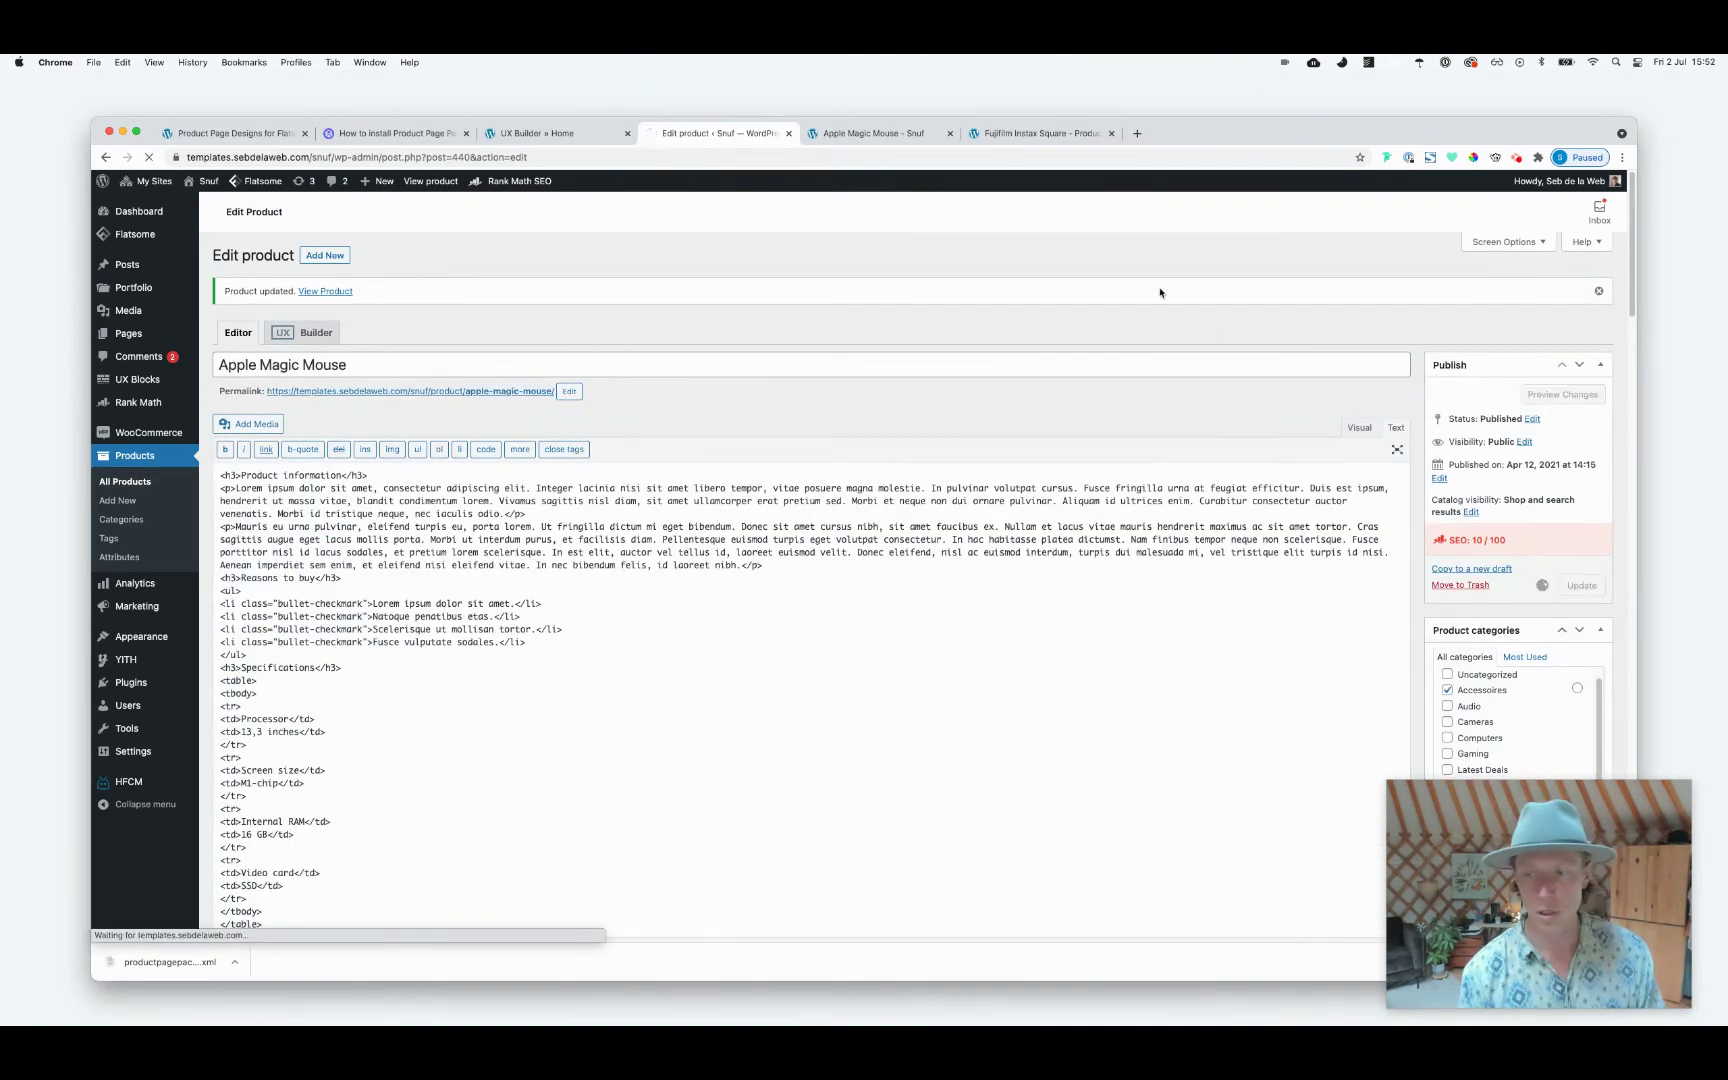
Reload the Apple Magic Mouse storefront page and review its new Product Page 02 layout
left_click(886, 140)
key("super+r")
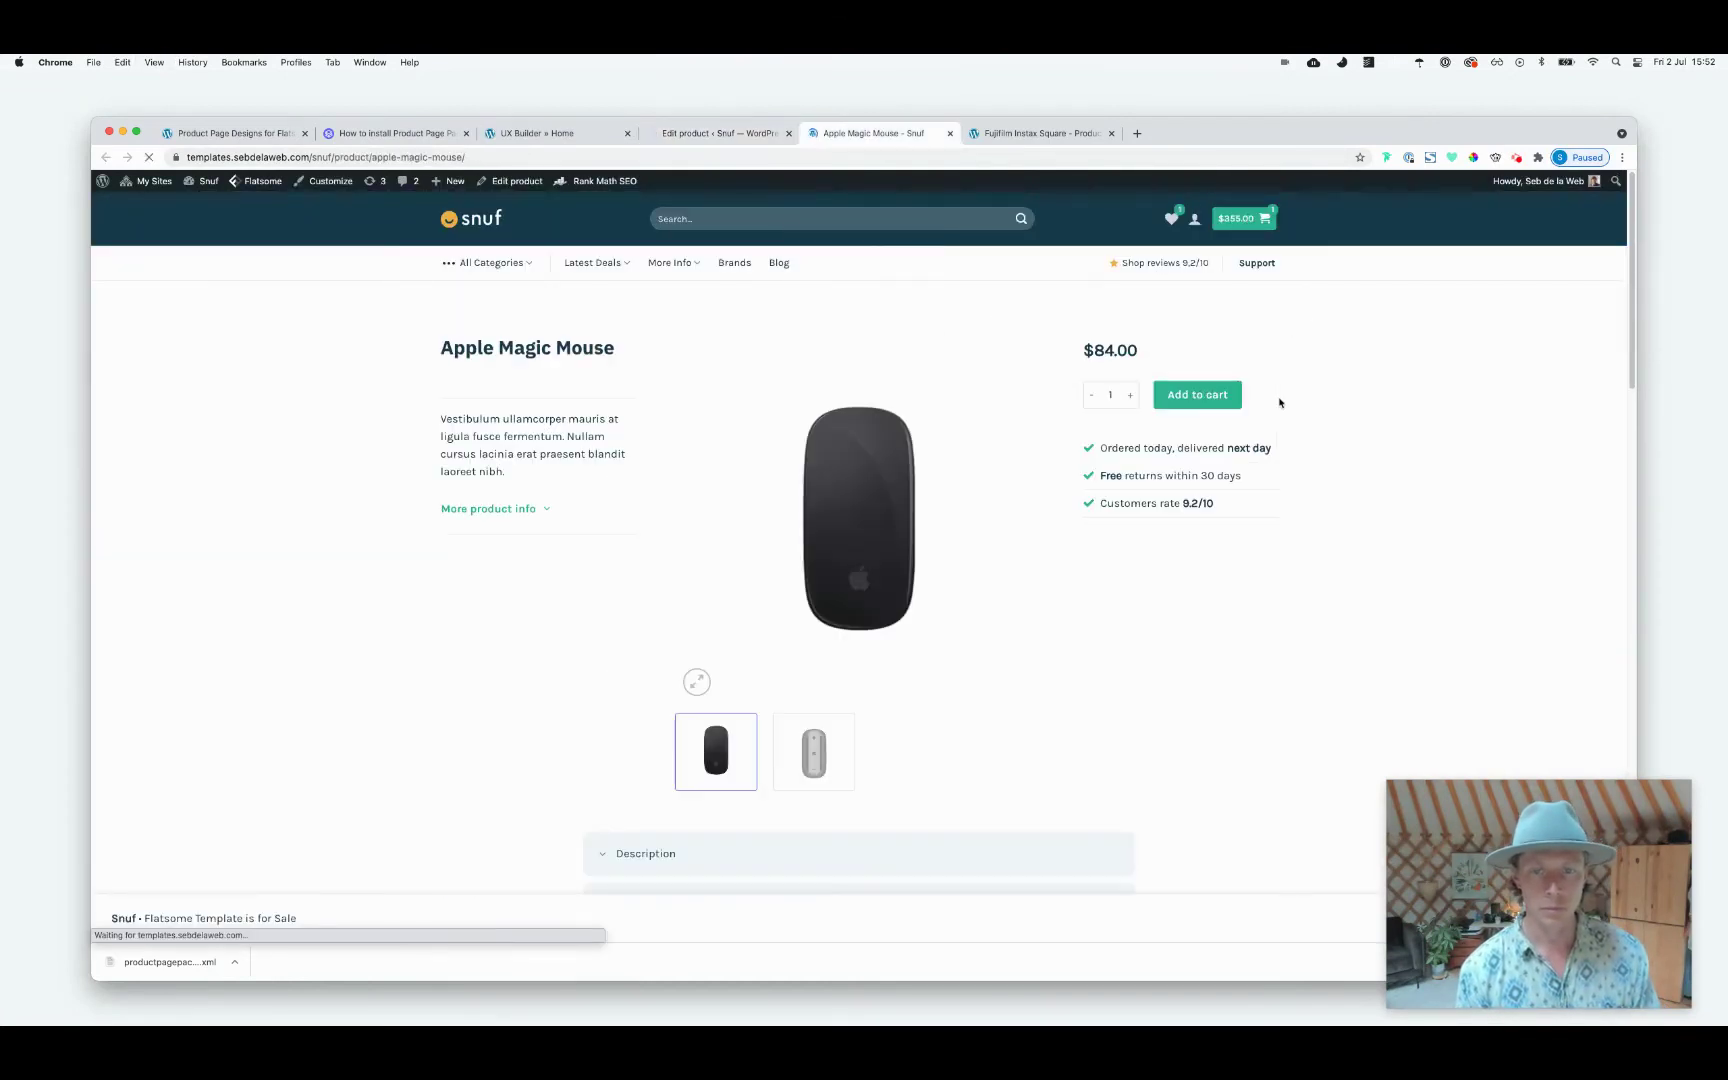
scroll(845, 700, "down", 5)
scroll(845, 700, "up", 5)
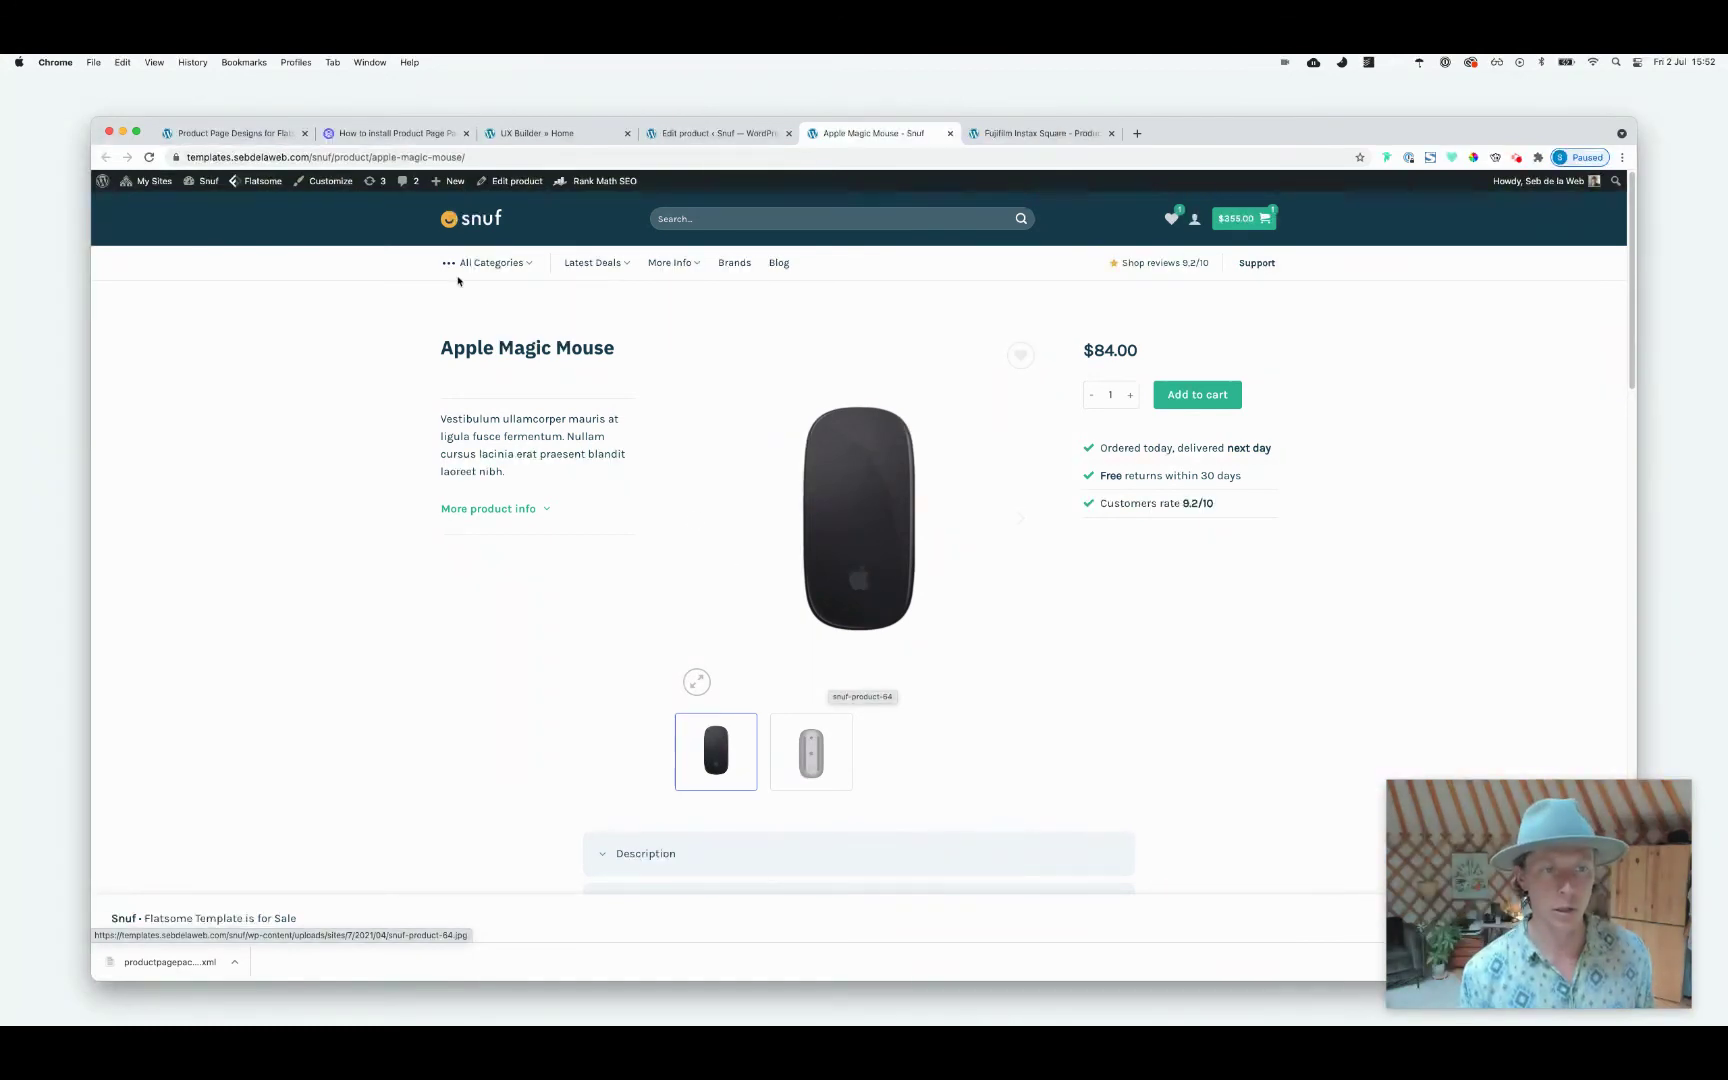
In the Customizer's WooCommerce Product Page settings, choose Product Page 01 as the custom product layout
mouse_move(256, 181)
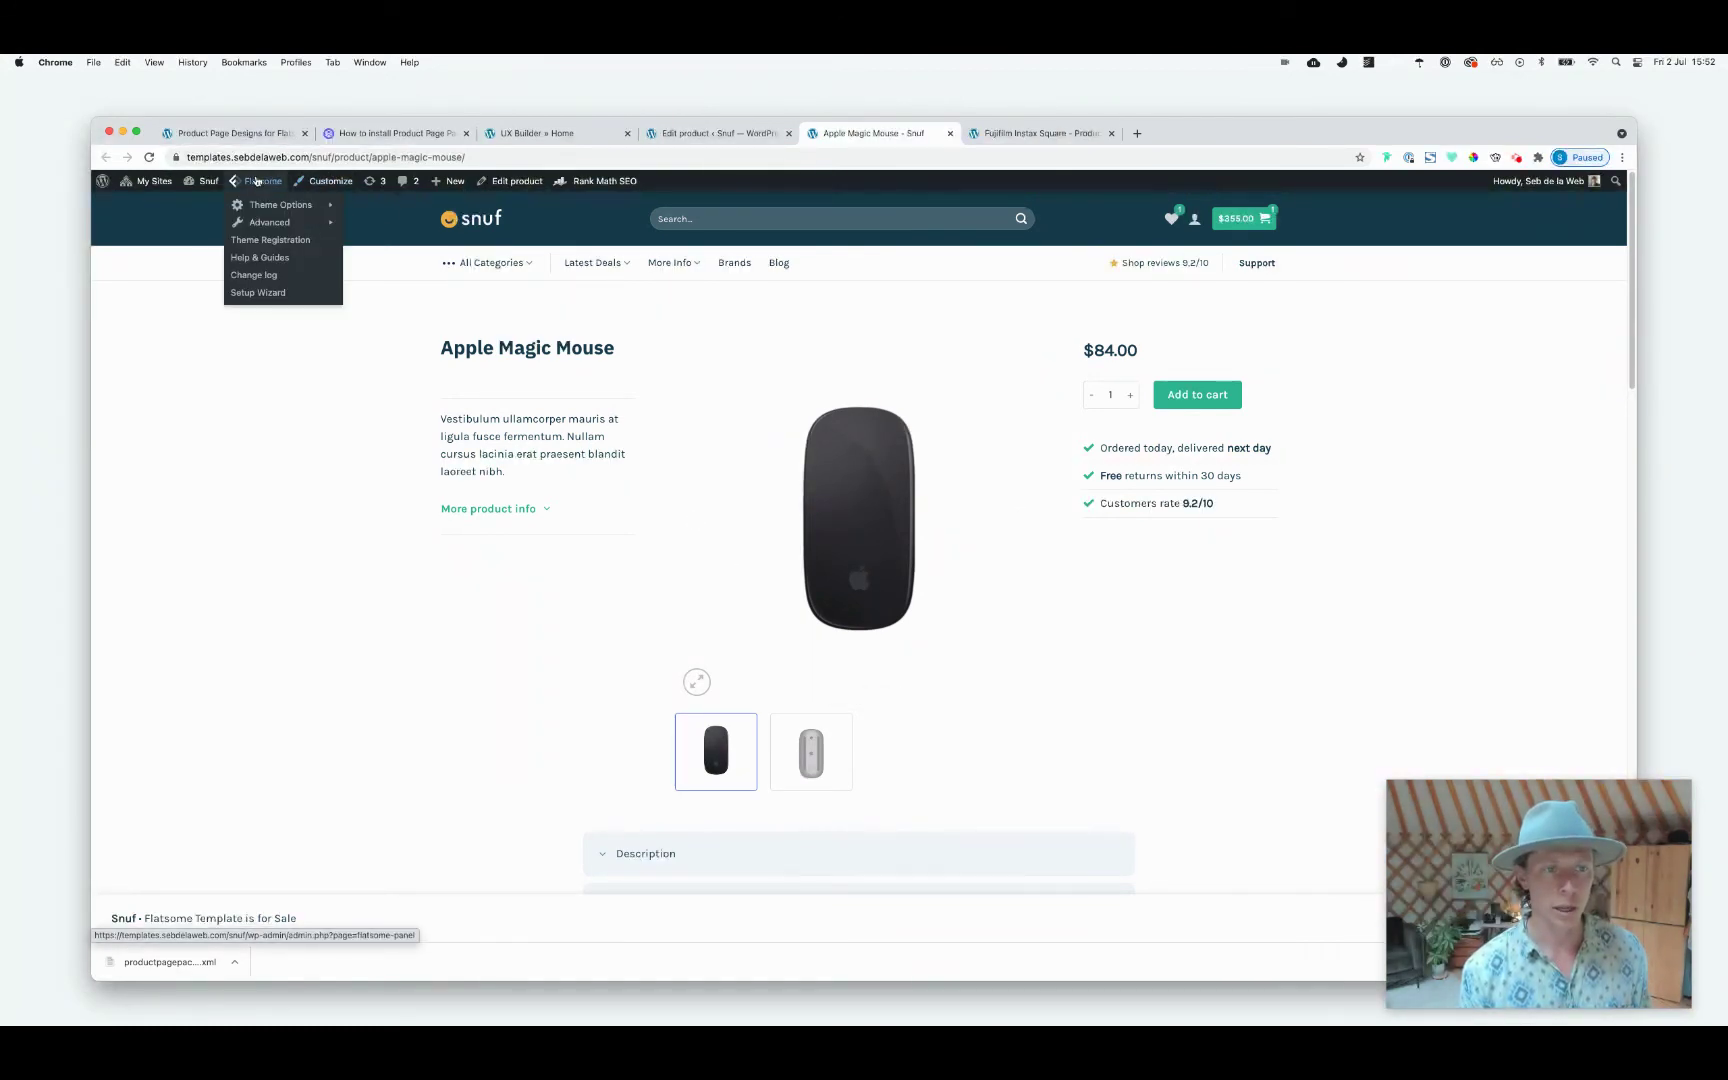
mouse_move(400, 275)
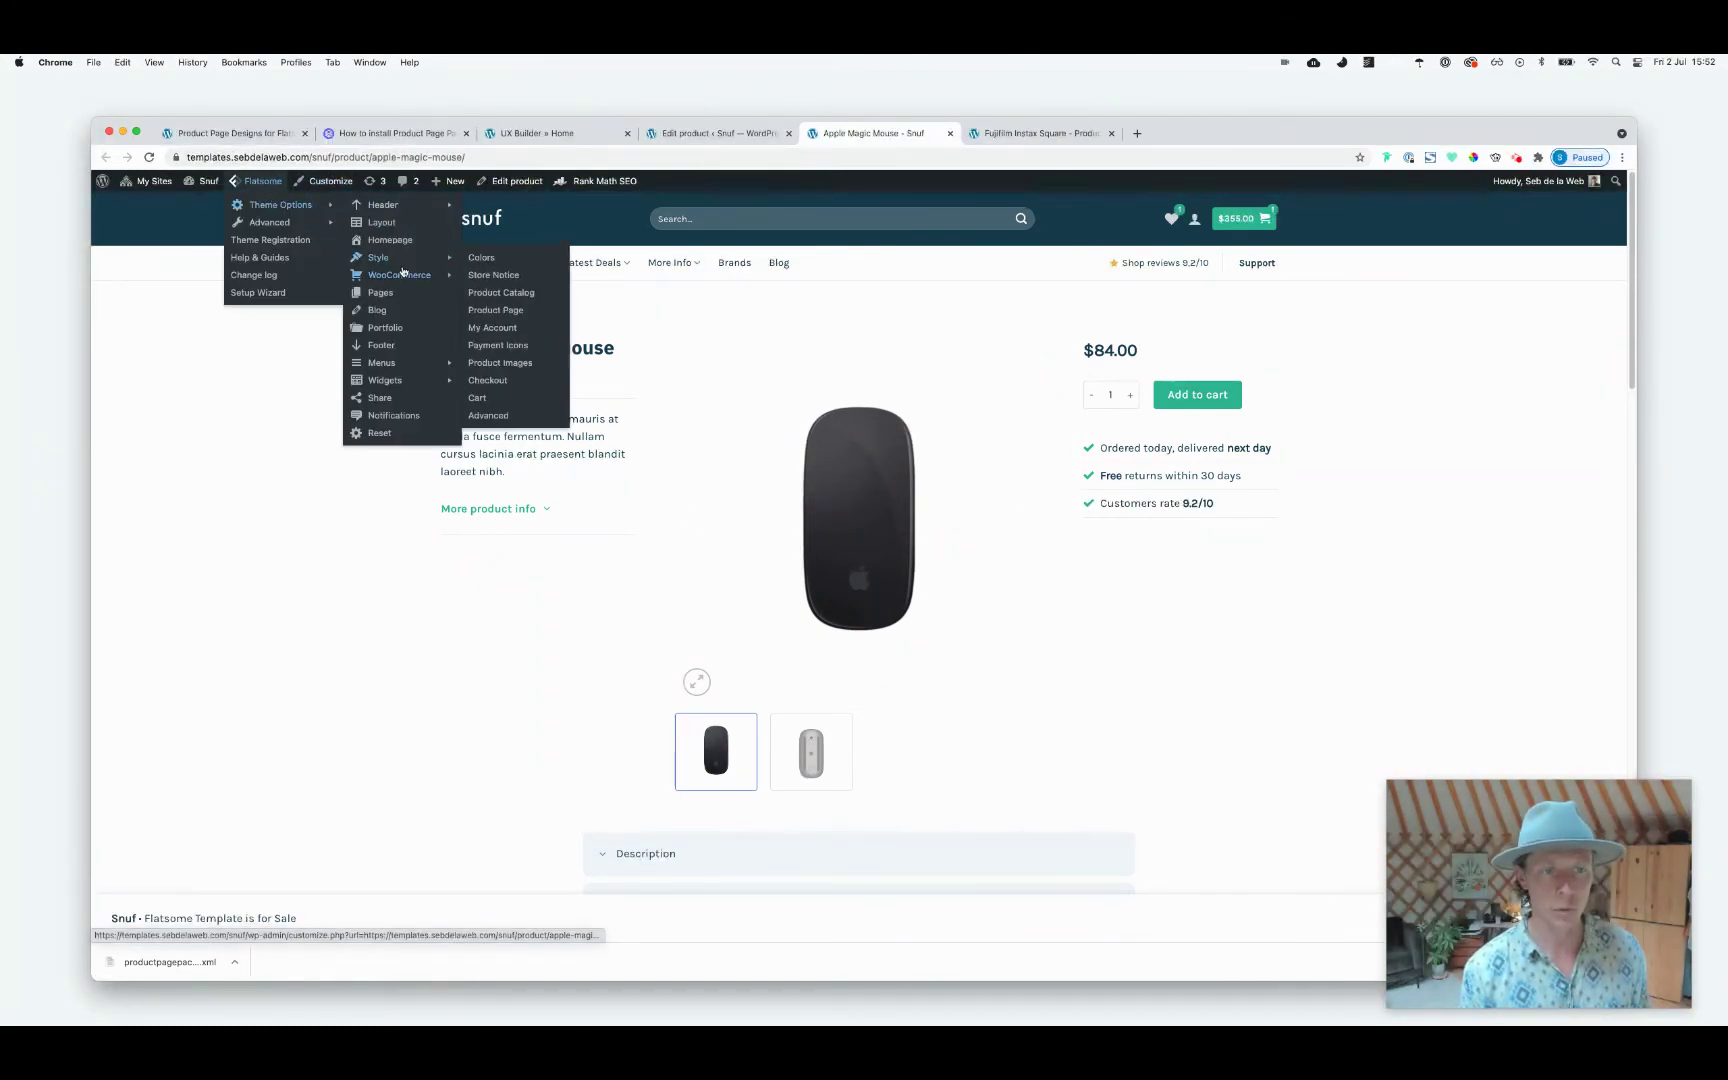
left_click(501, 310)
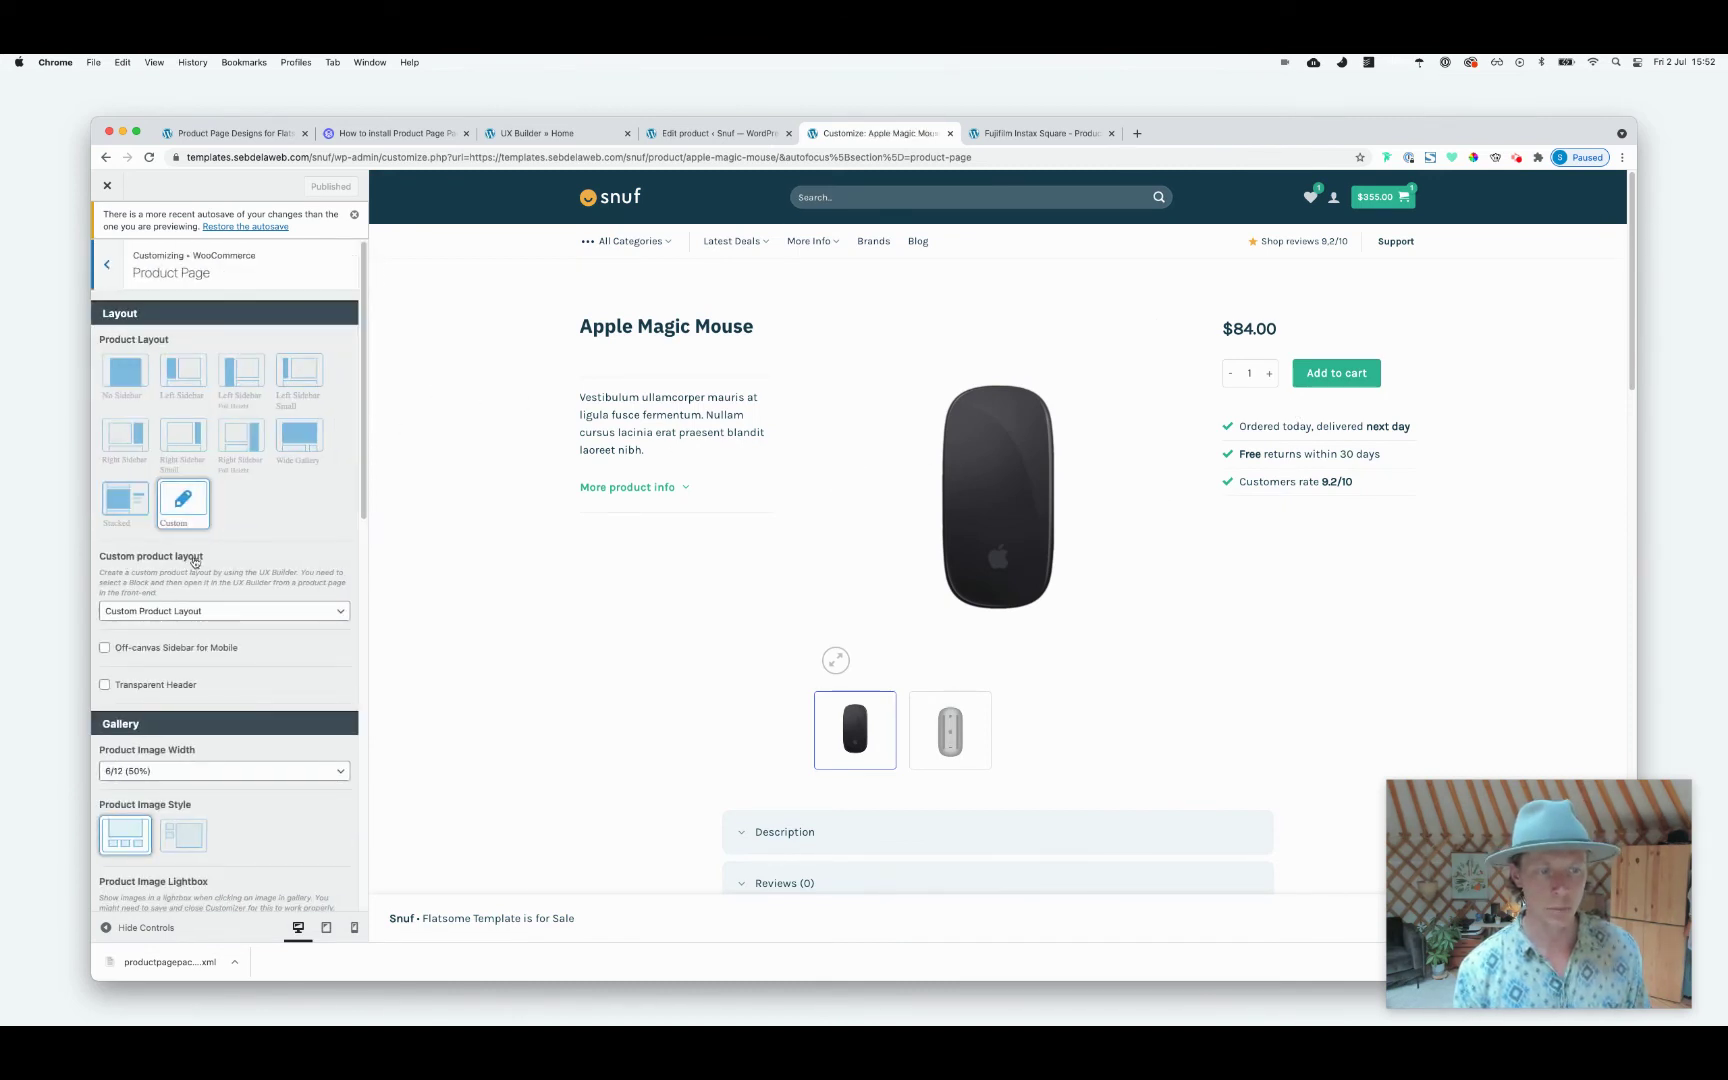
left_click(221, 616)
scroll(185, 750, "down", 1)
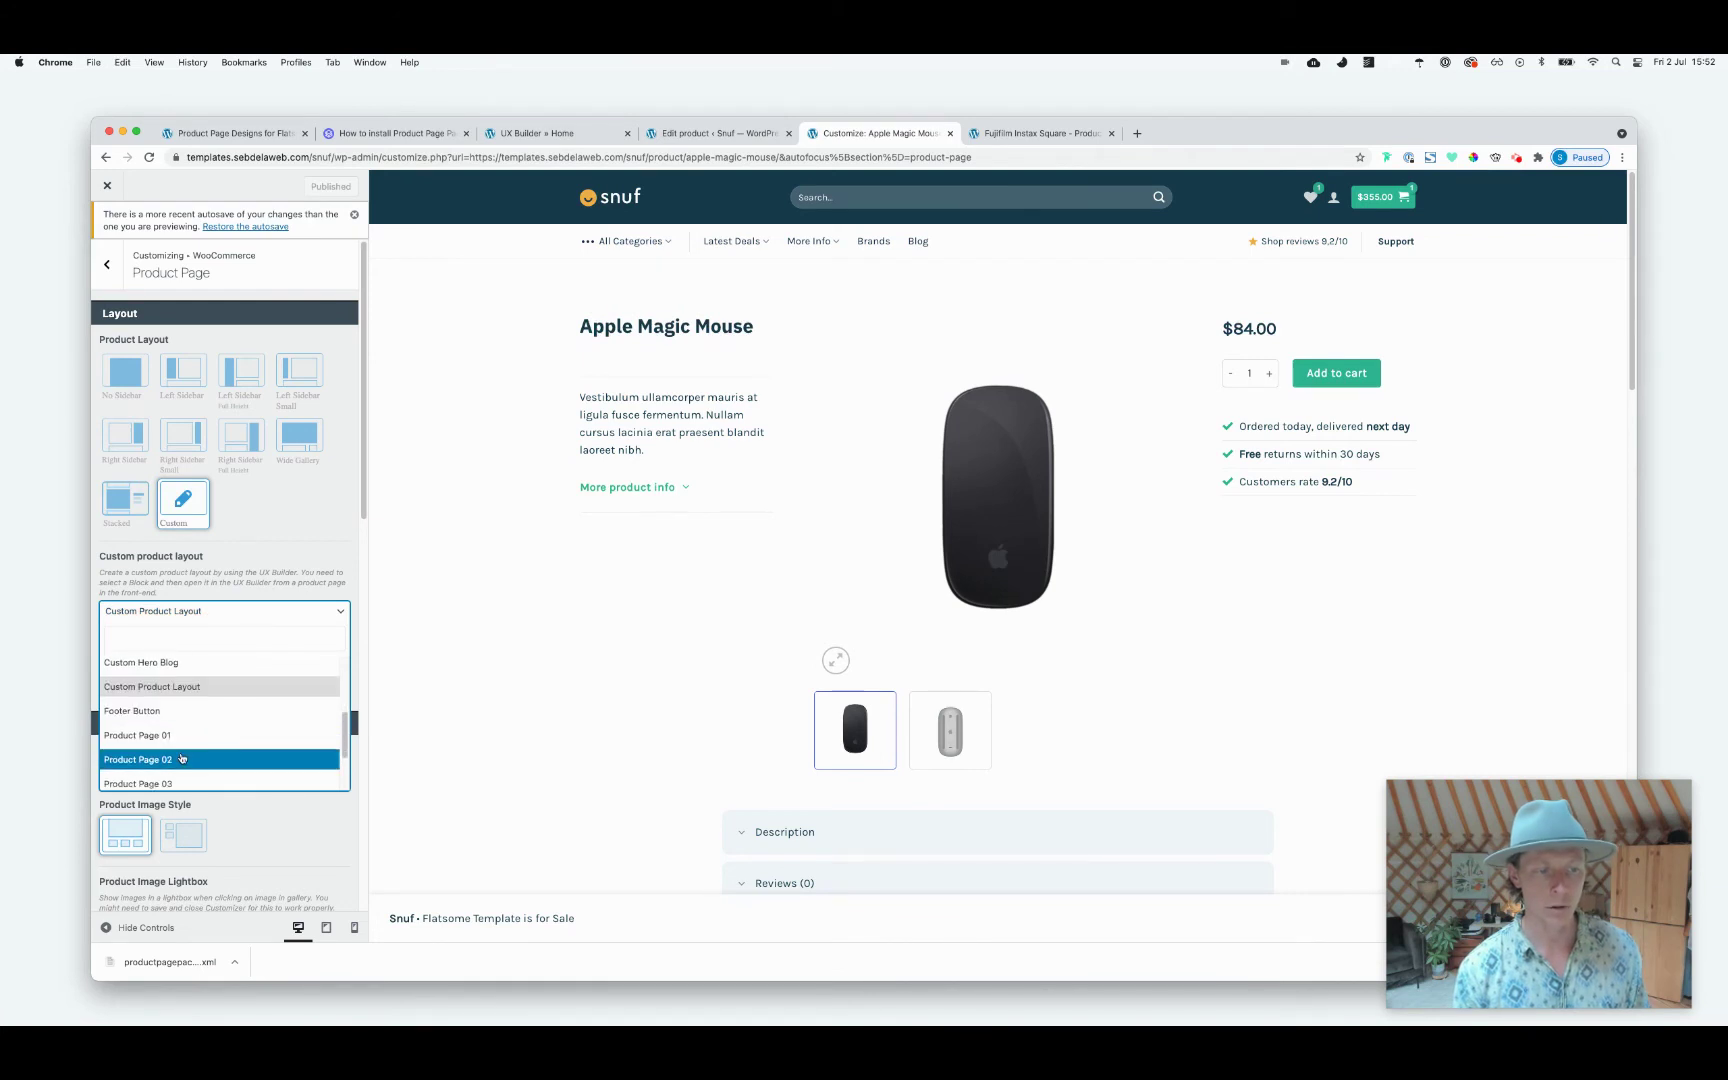
left_click(184, 744)
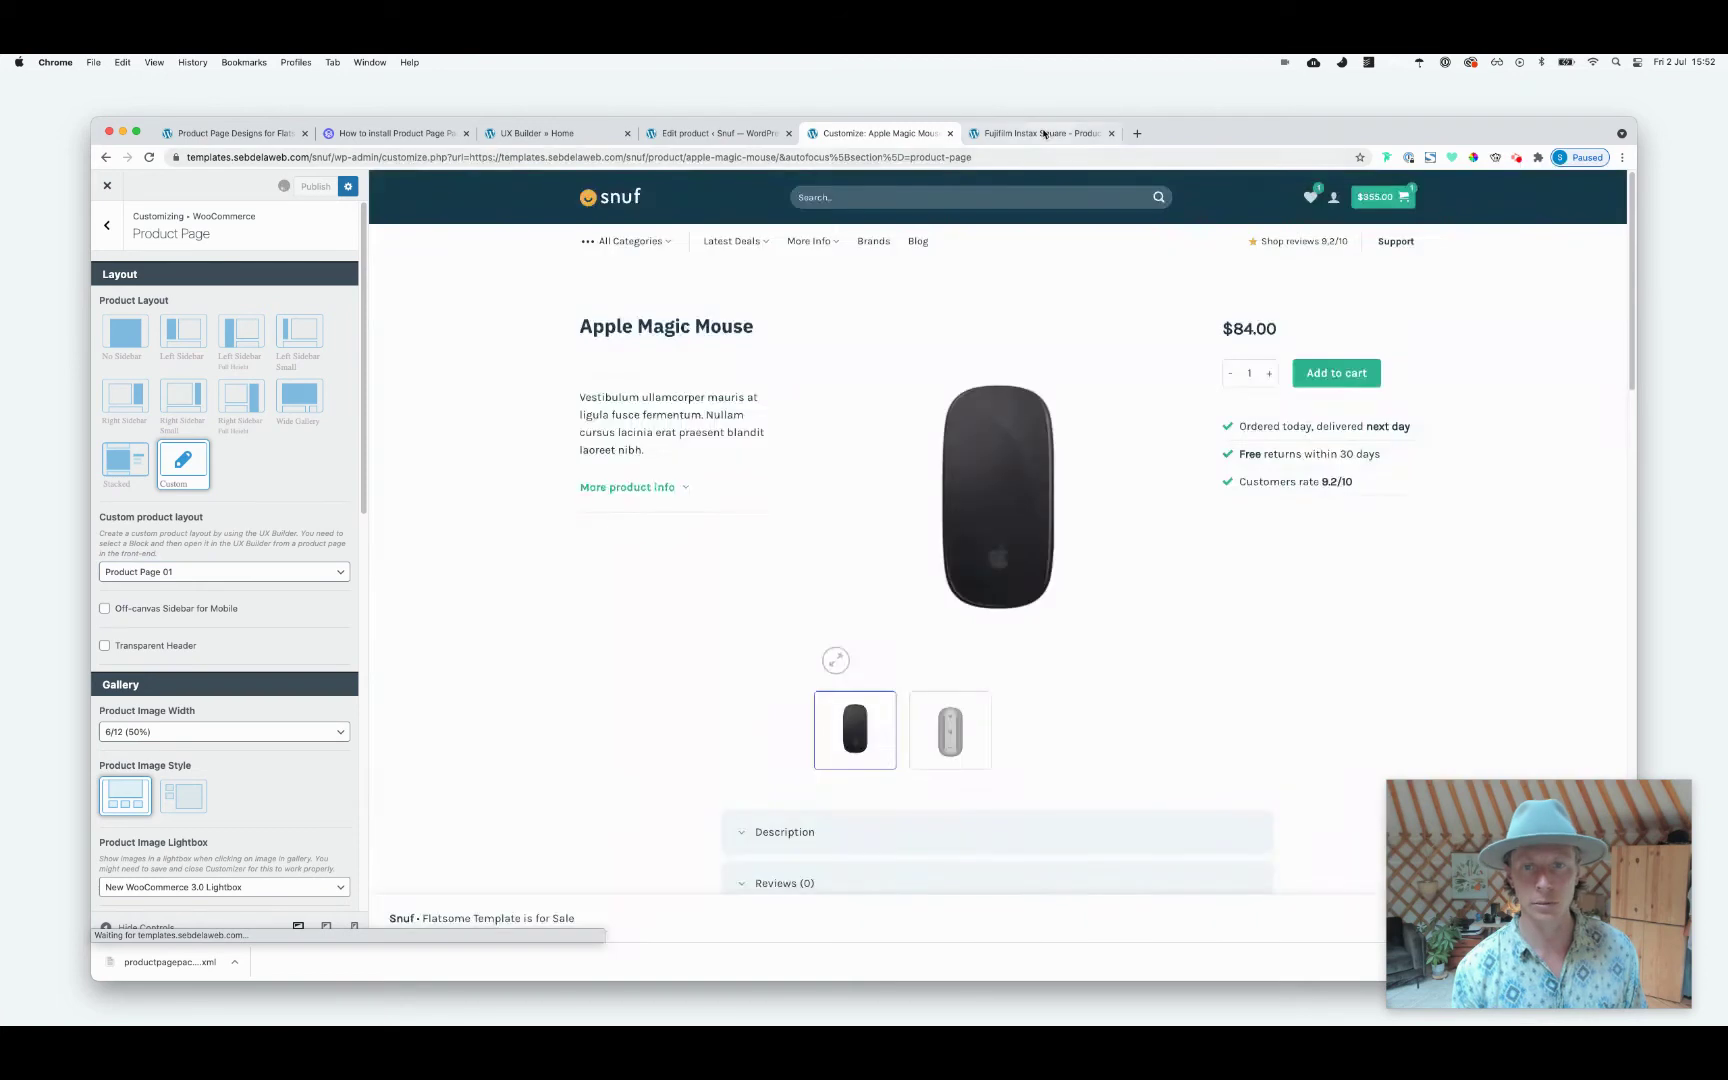
left_click(1040, 133)
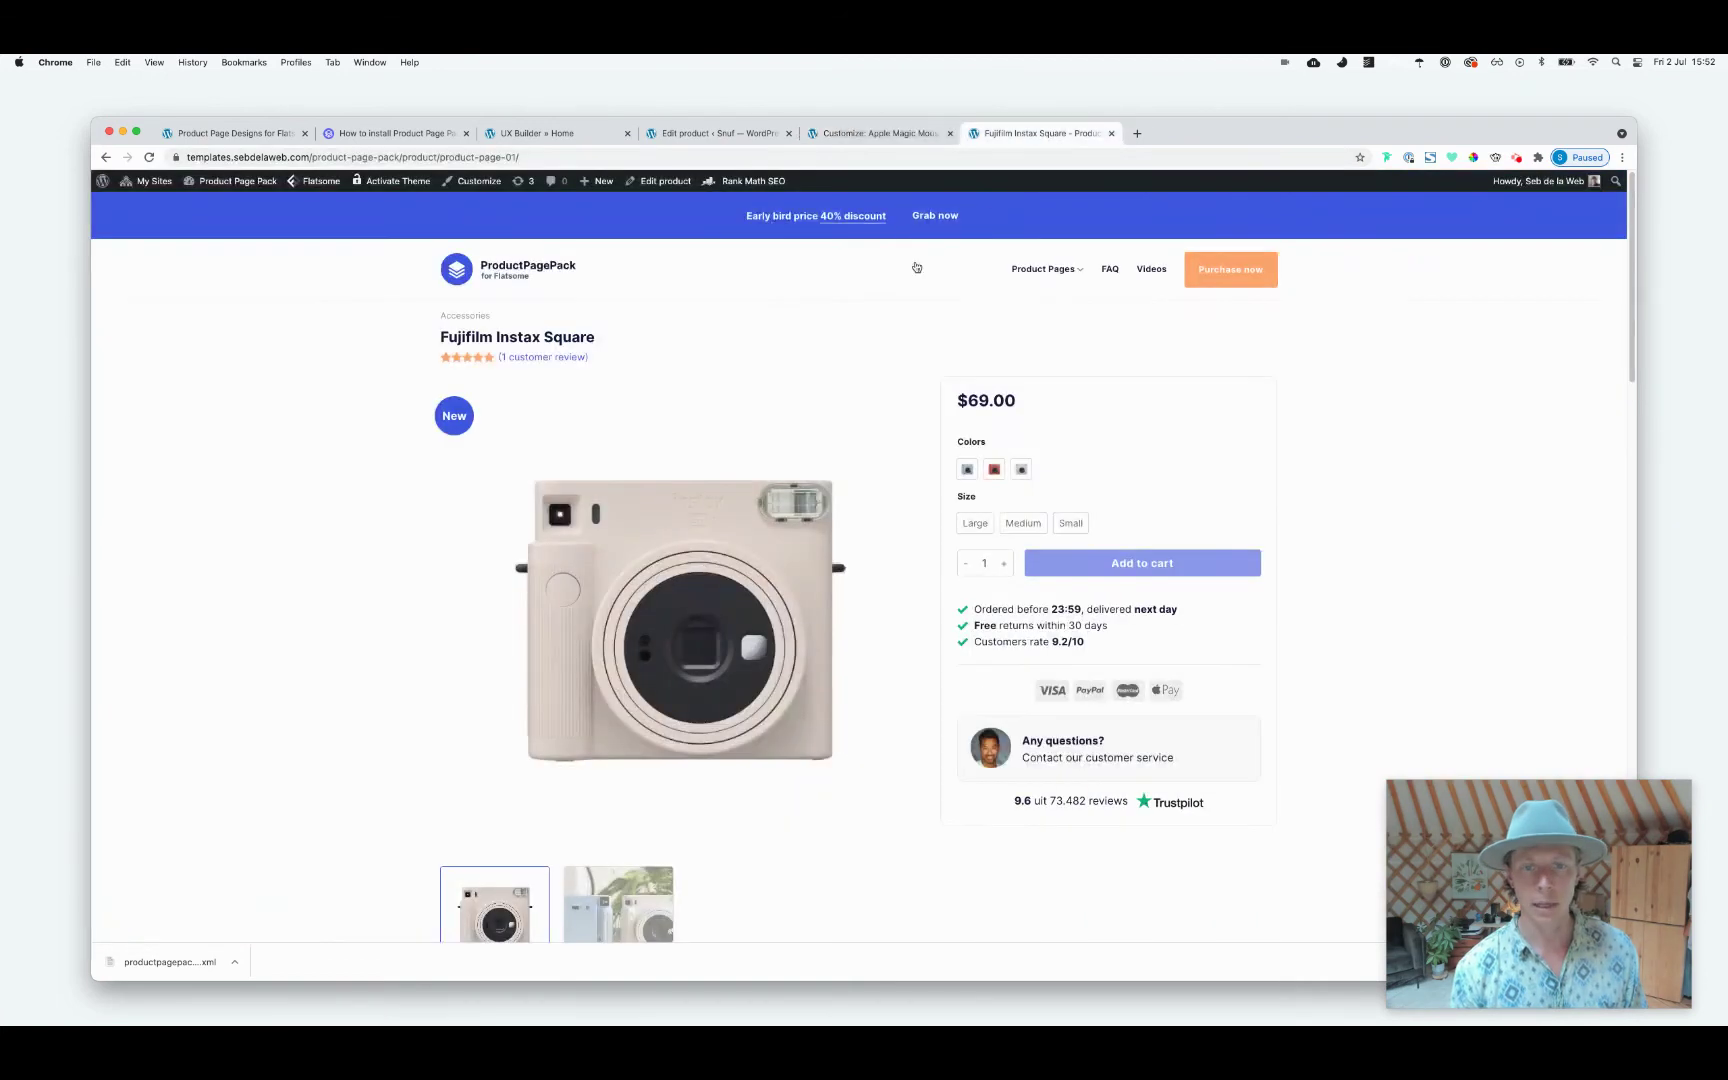
Close the Fujifilm Instax Square demo tab and reload the storefront page
left_click(1111, 133)
left_click(744, 136)
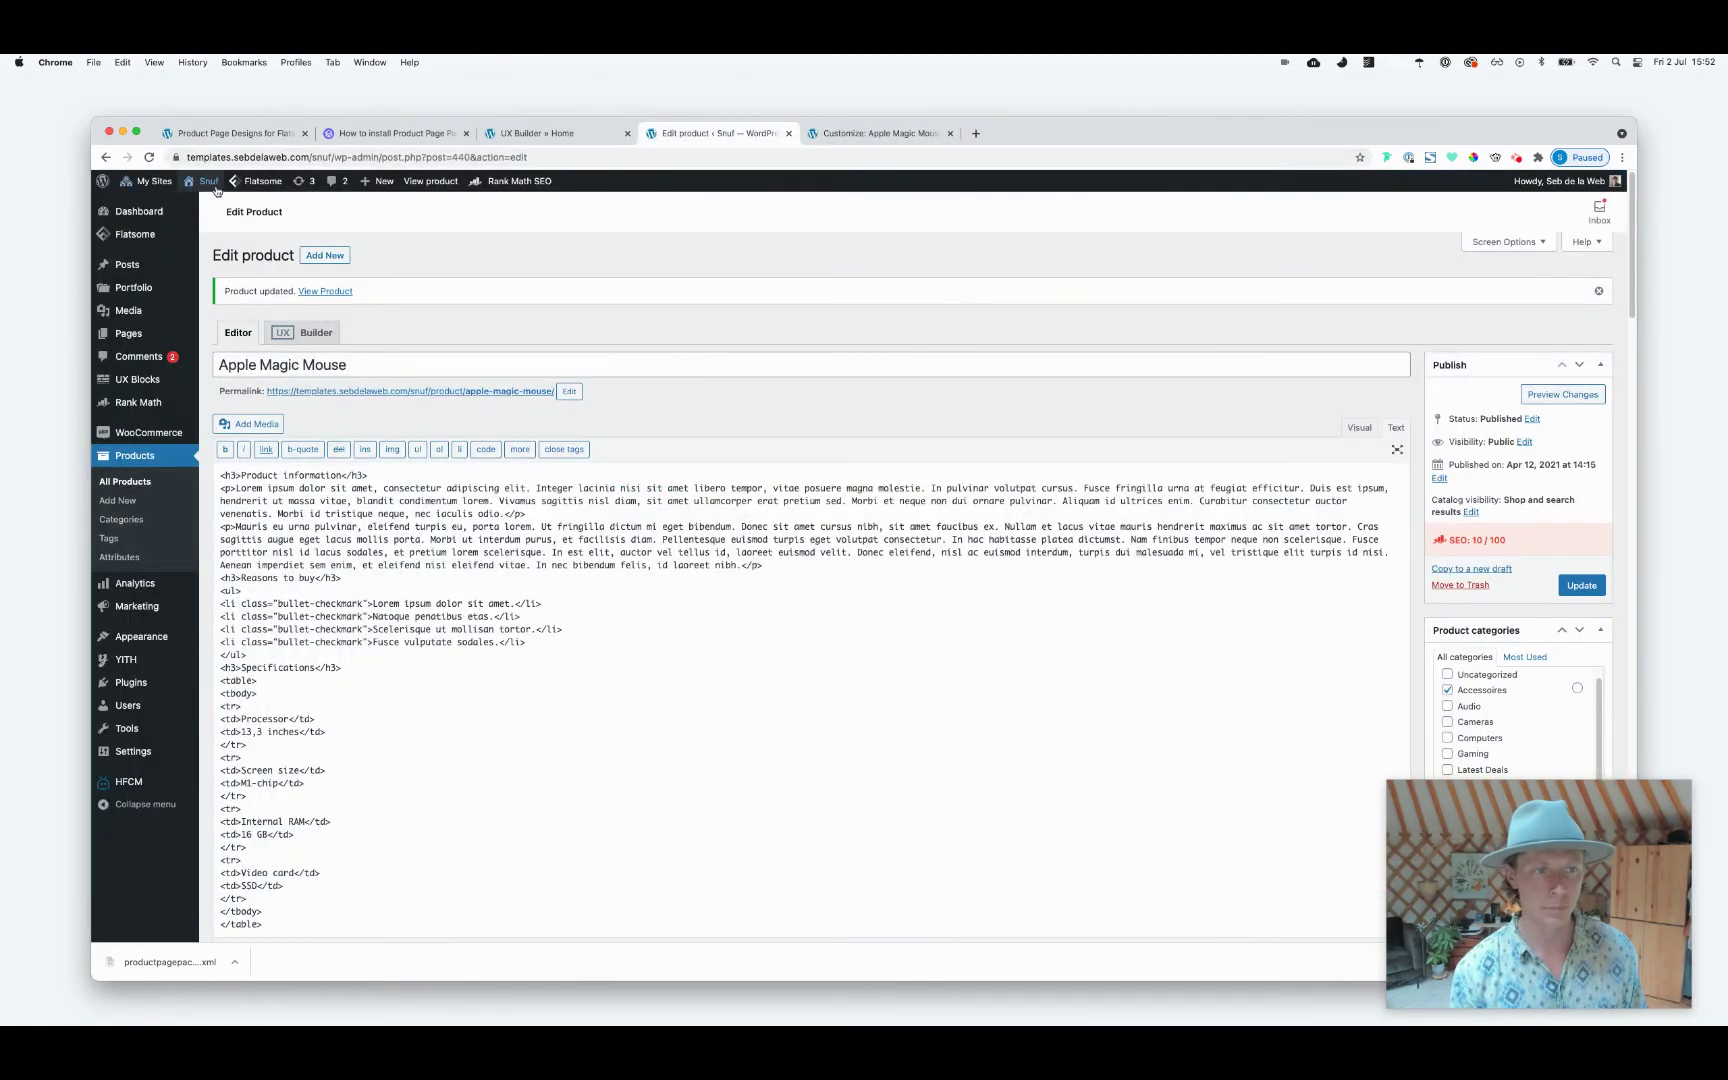
key("super+r")
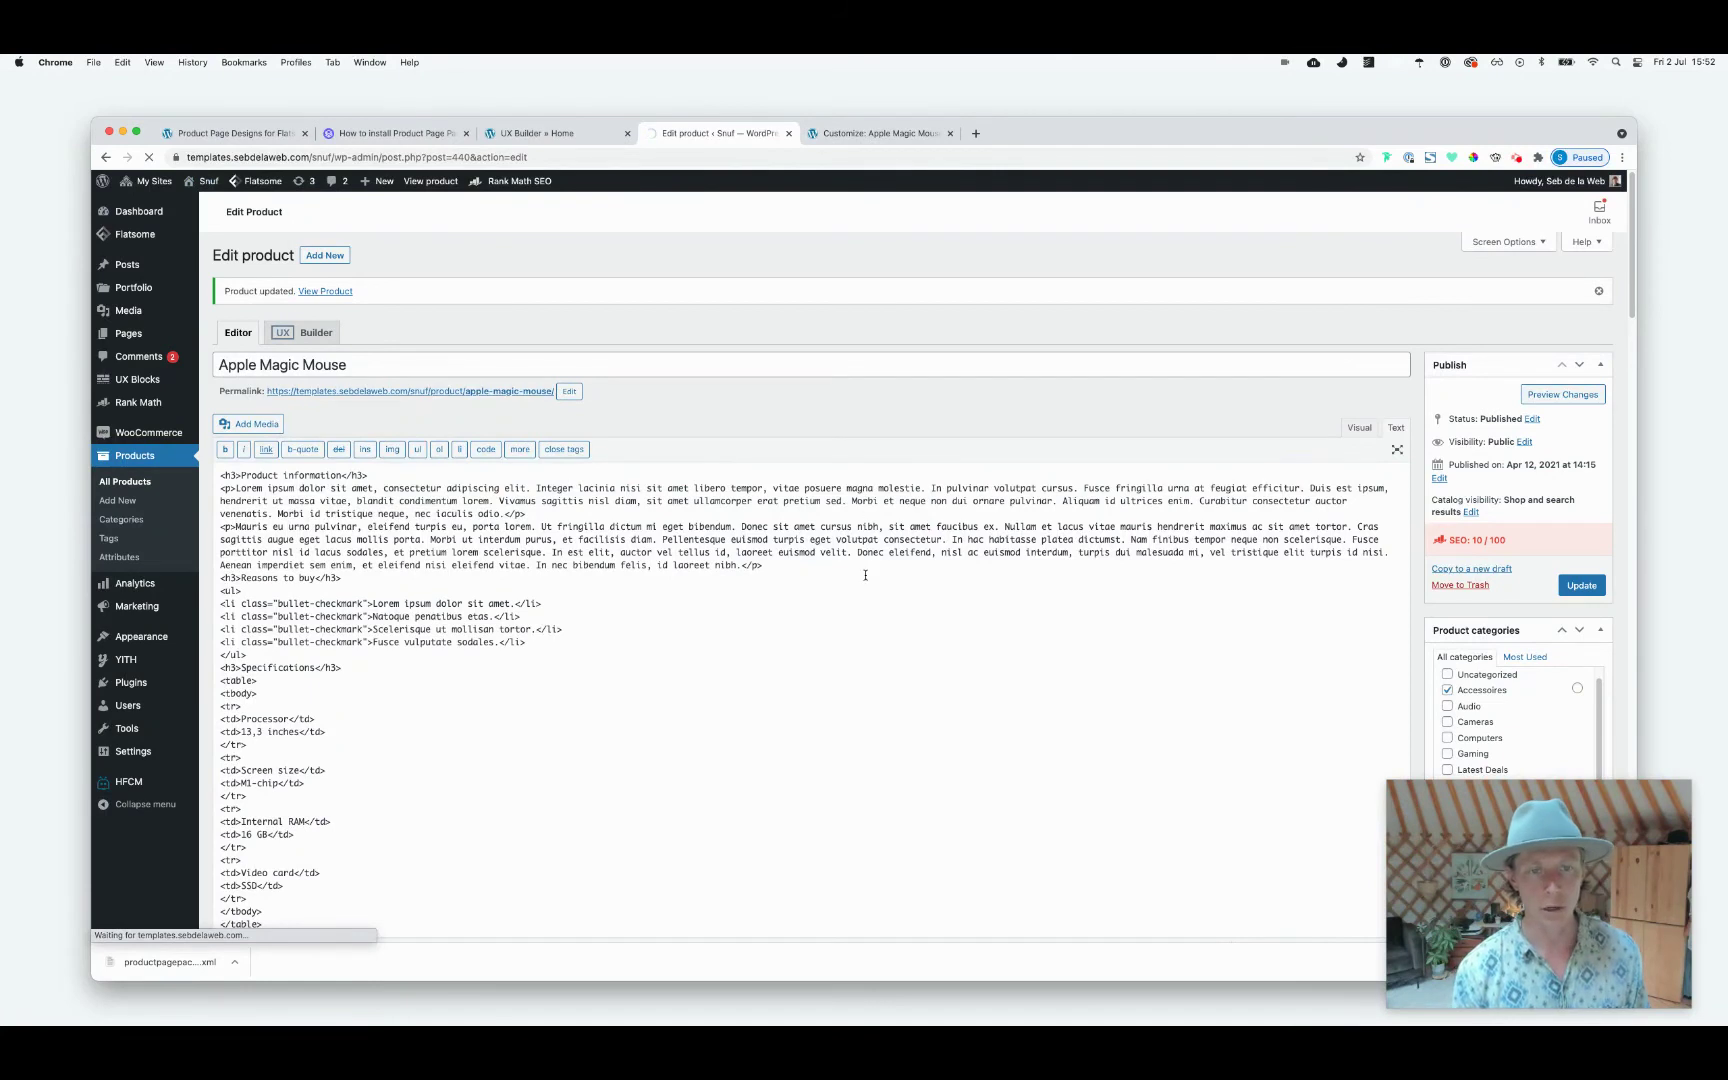
scroll(999, 640, "down", 10)
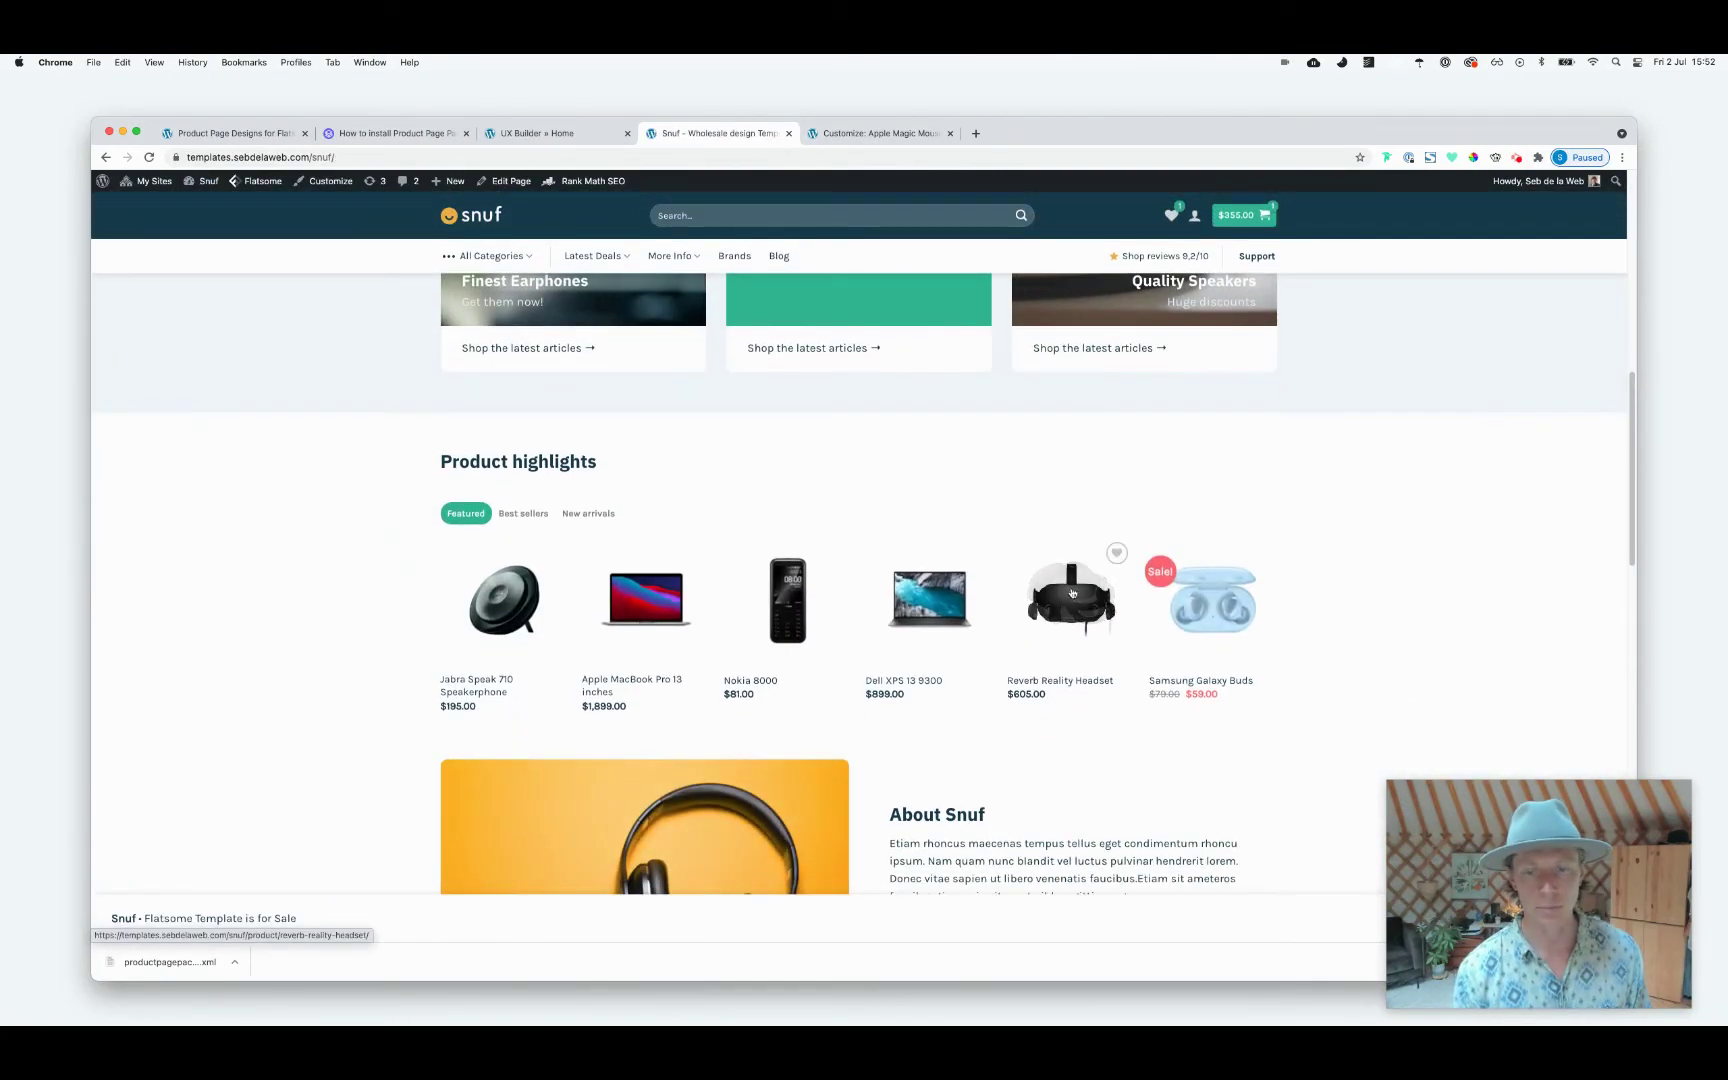
Preview the Reverb Reality Headset and Samsung Galaxy Buds pages, then go to the Snuf Dashboard
left_click(1072, 593)
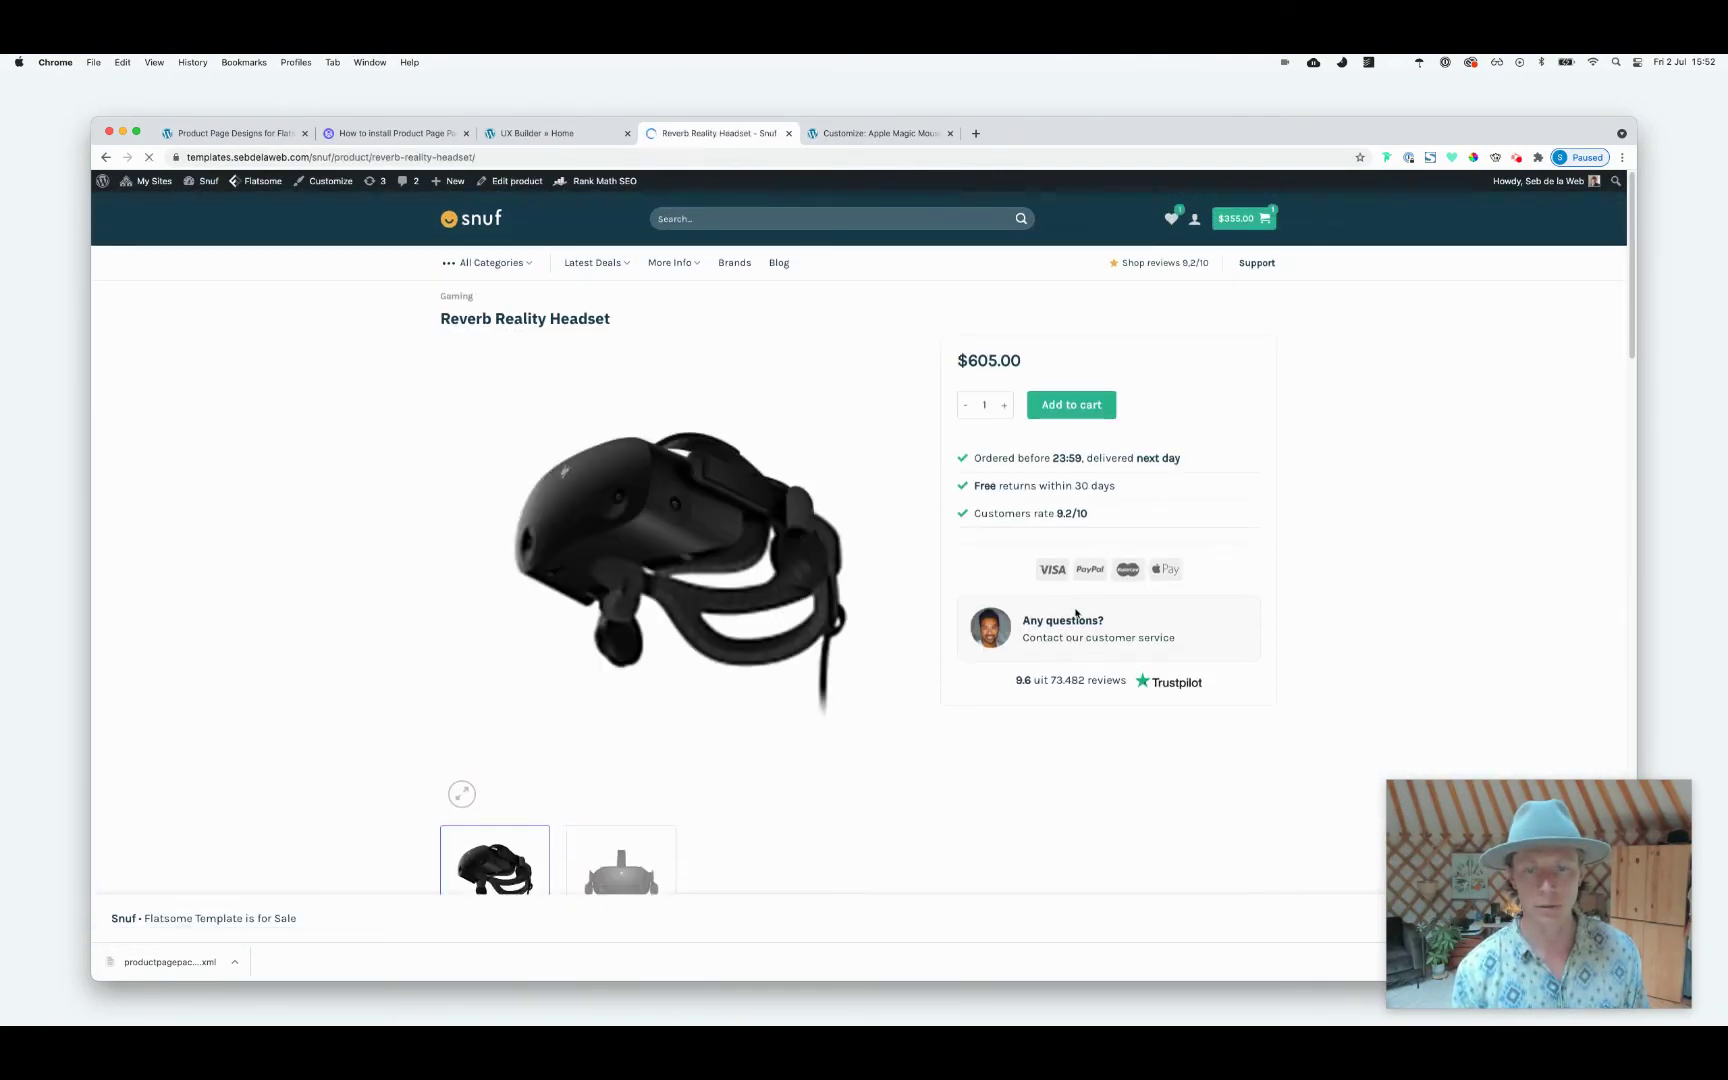
left_click(104, 158)
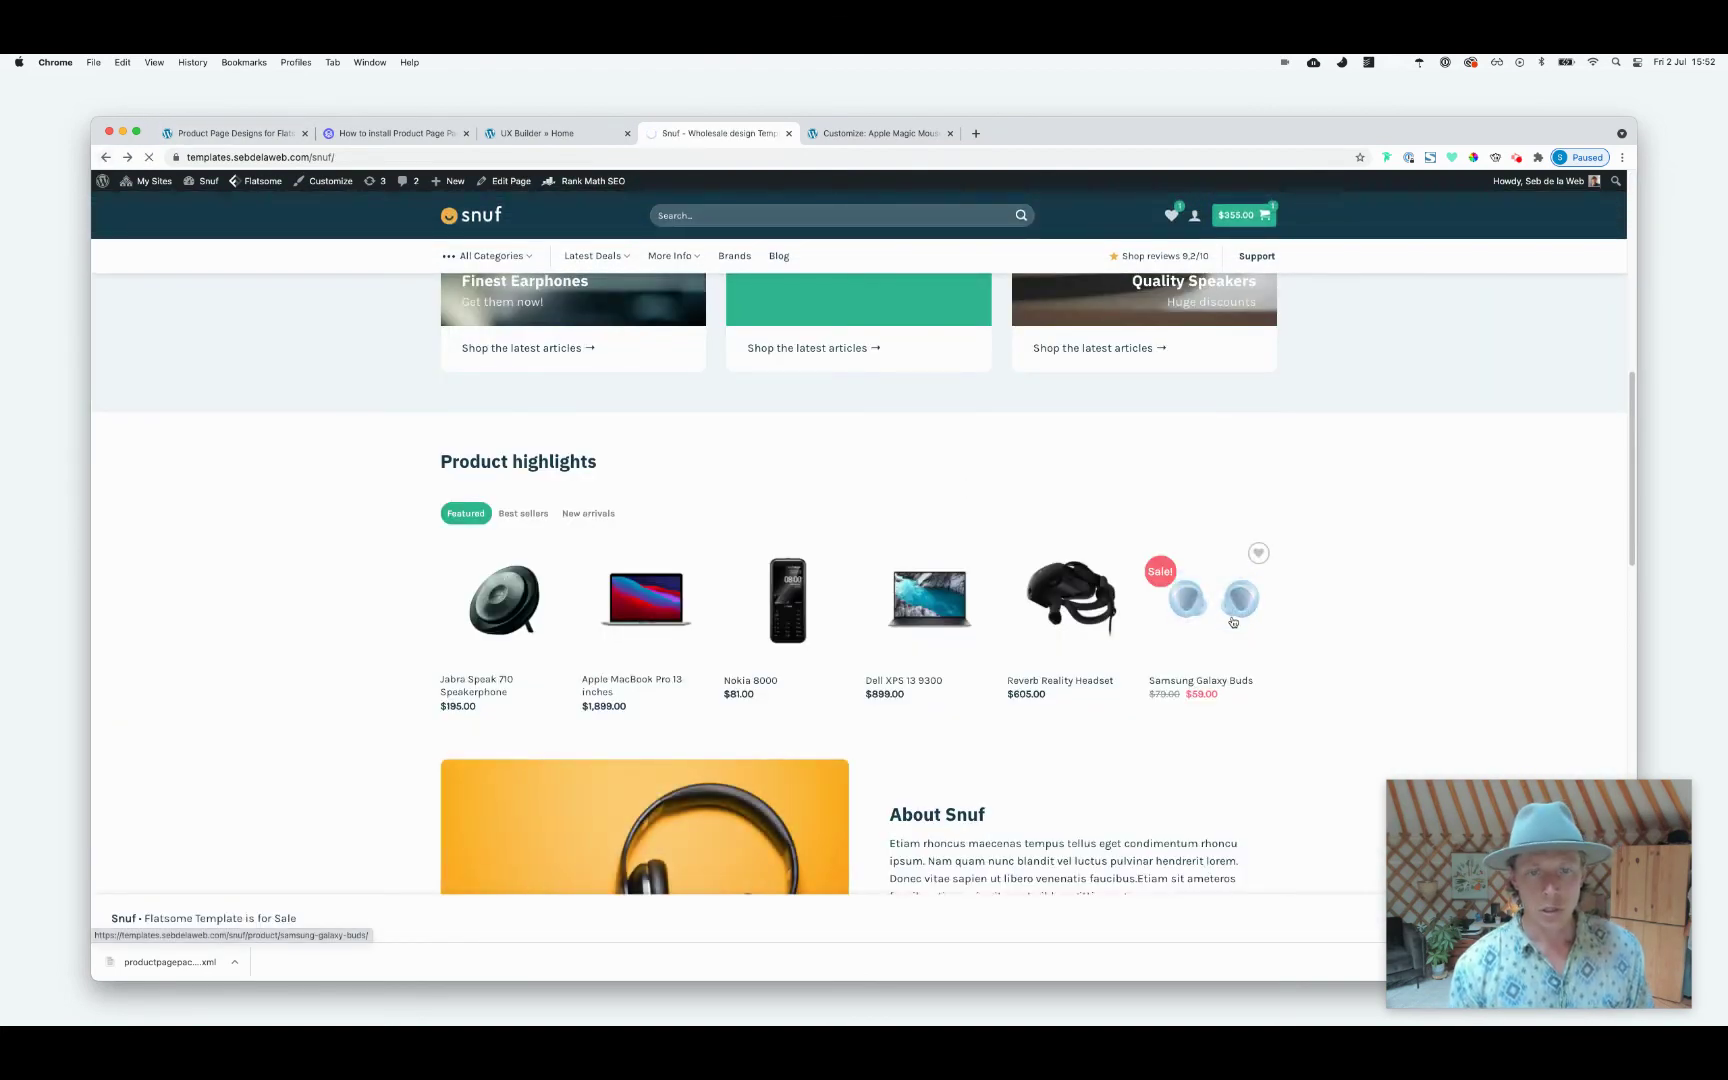
left_click(1233, 621)
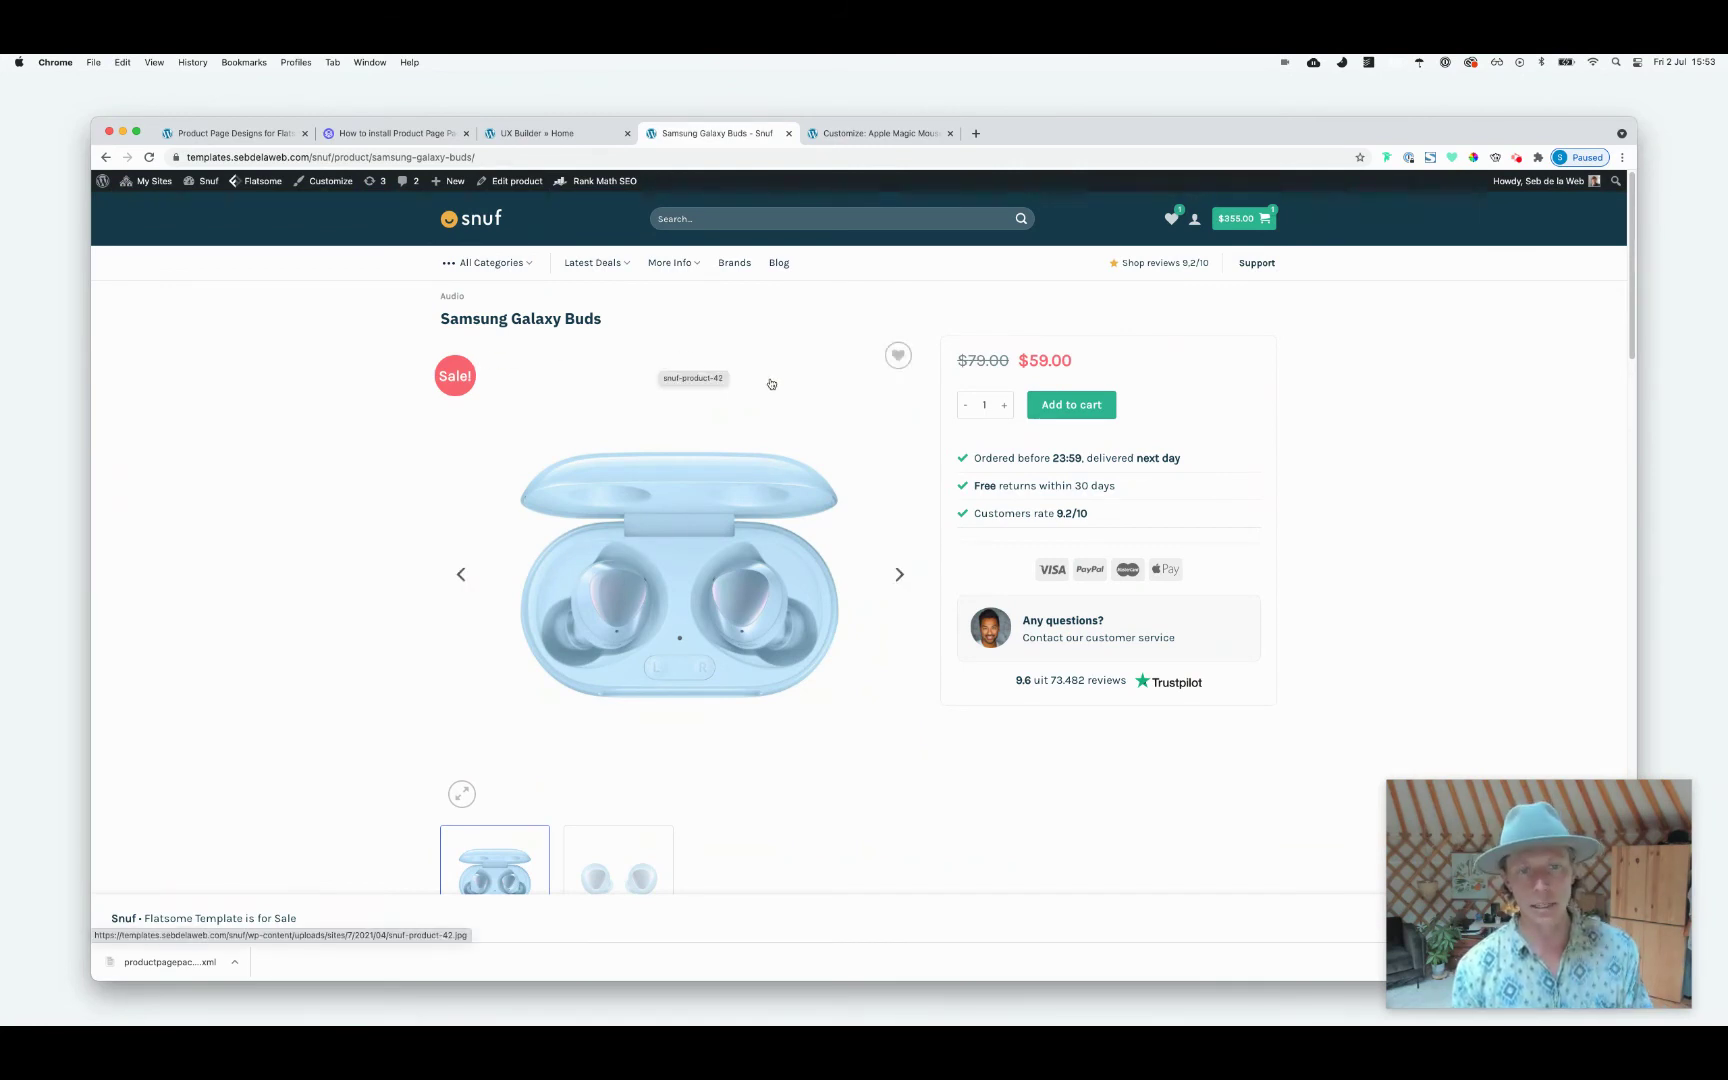
left_click(197, 183)
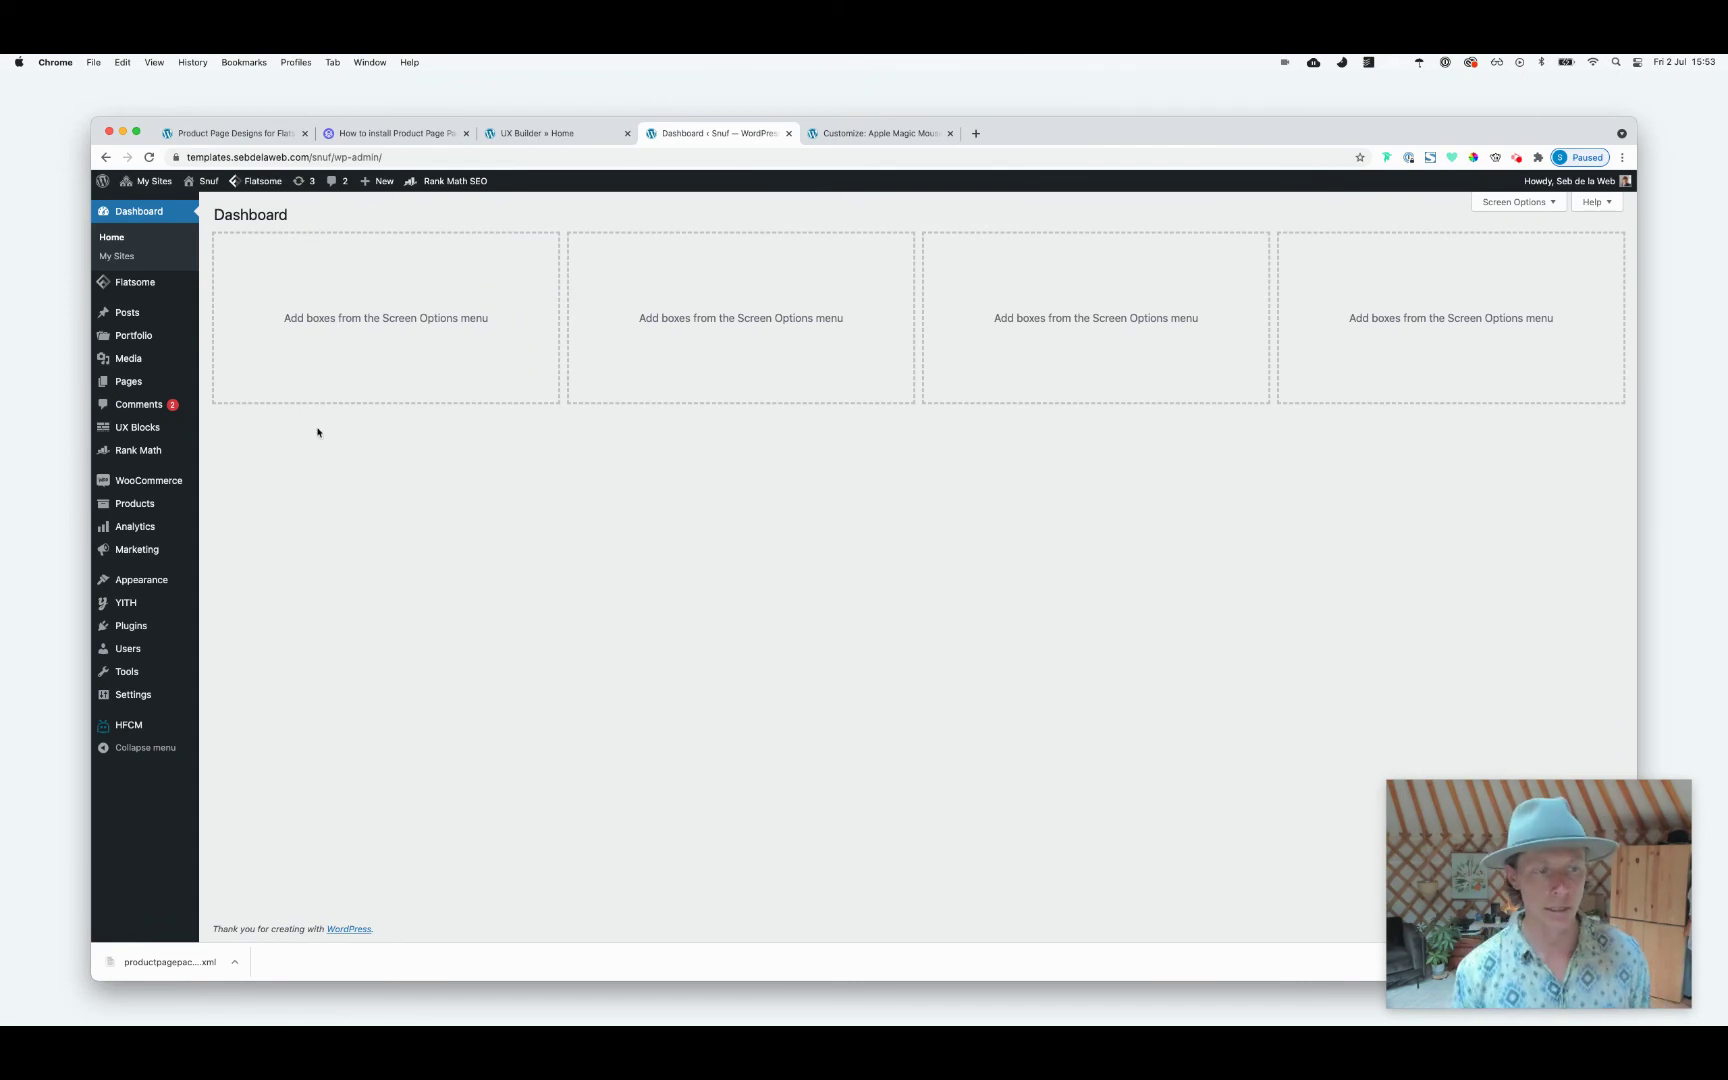
Edit the Gaming category, set its custom product layout to Product Page 04, and update it
mouse_move(183, 509)
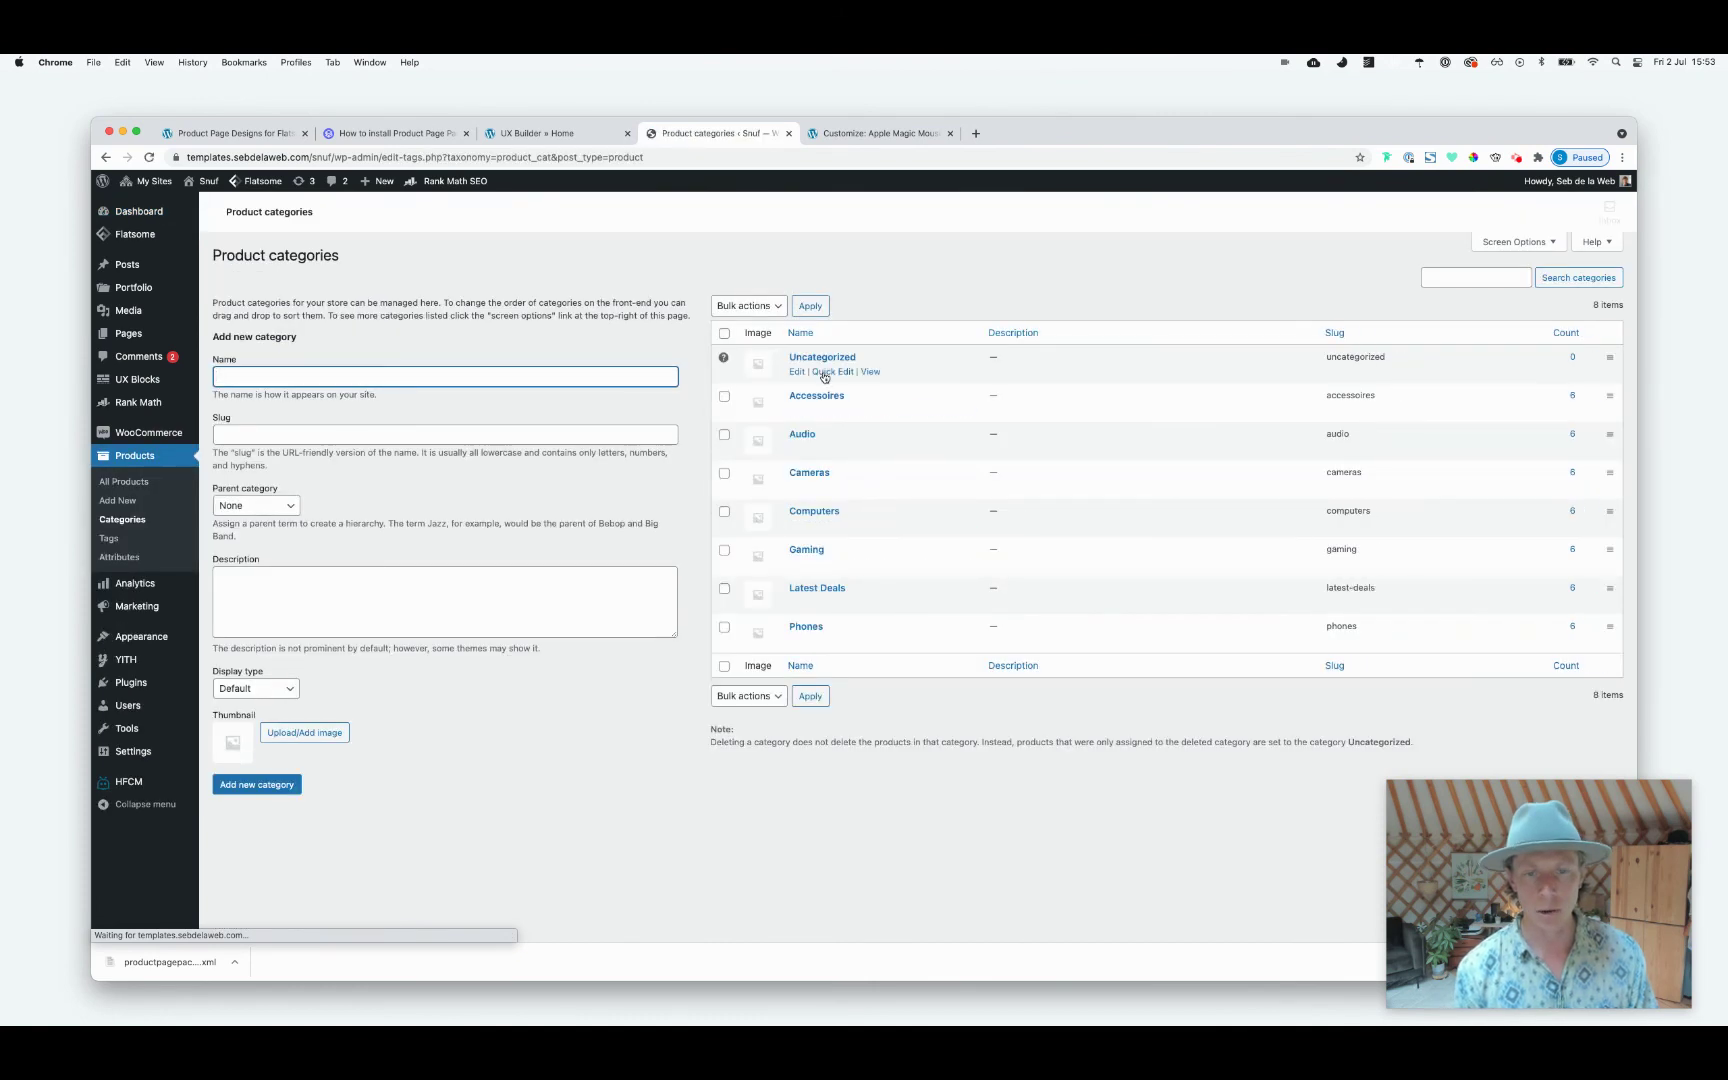
left_click(817, 555)
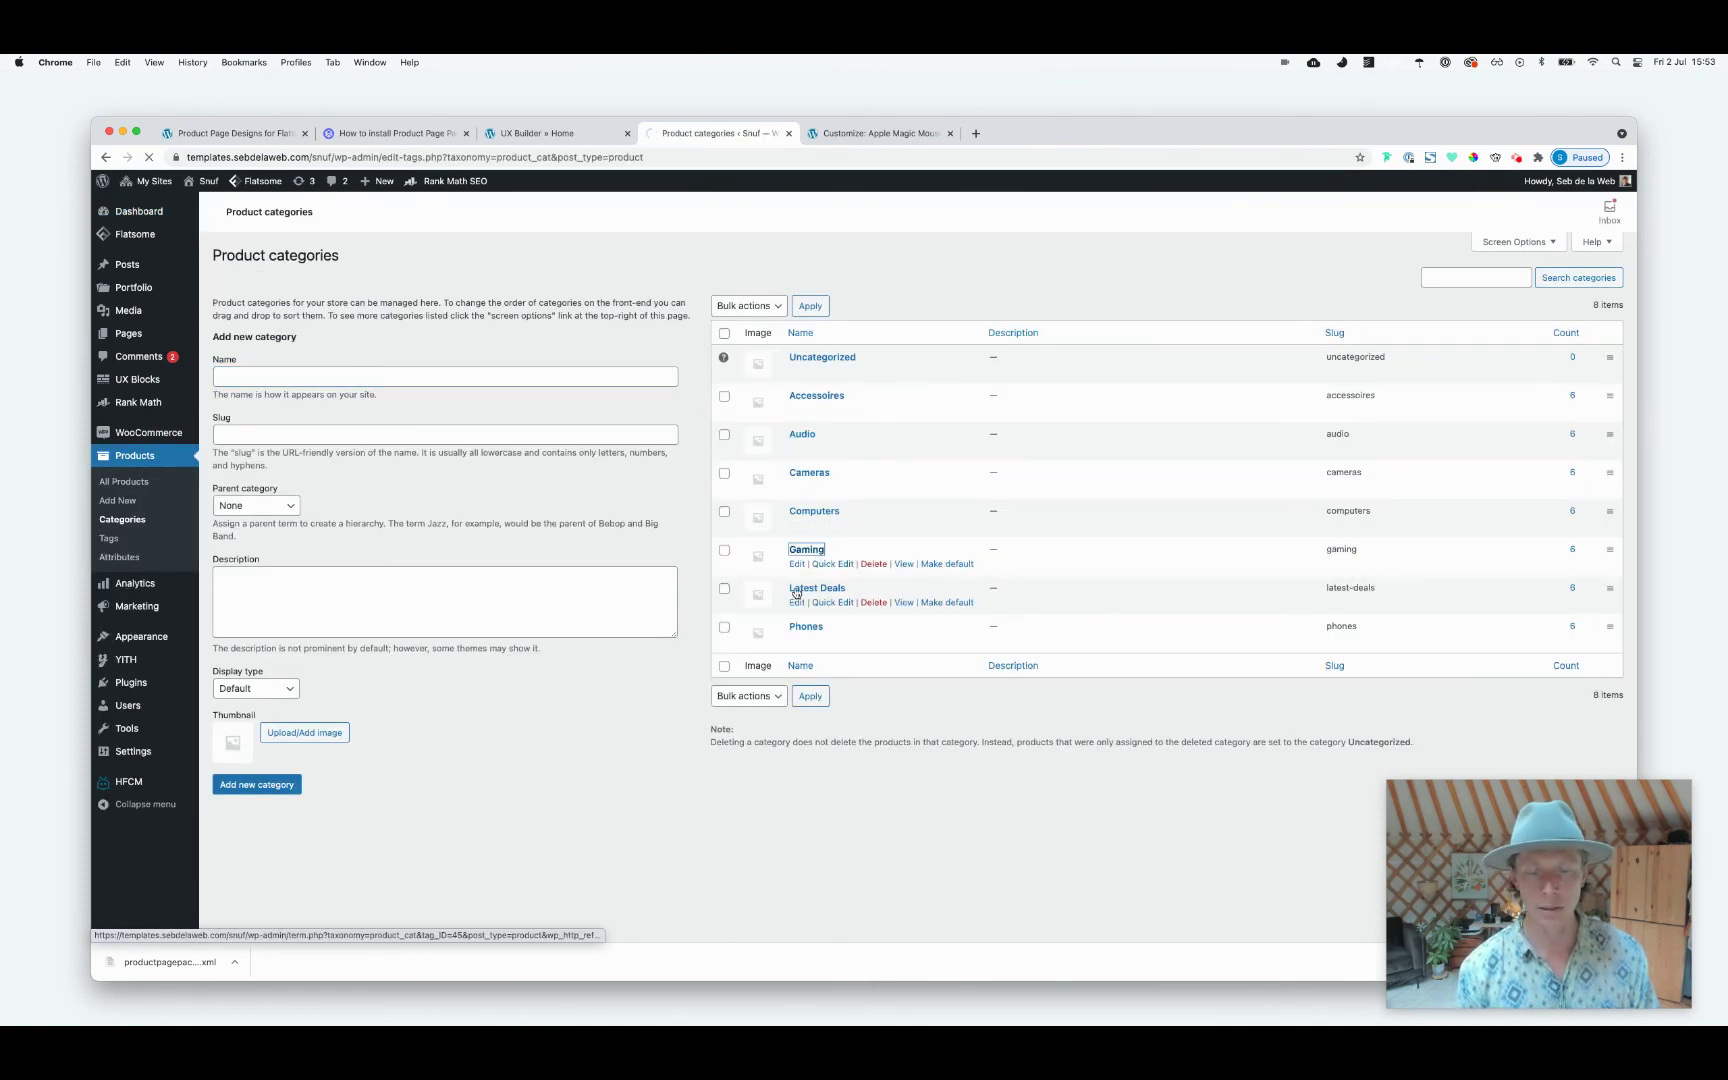
scroll(714, 560, "down", 2)
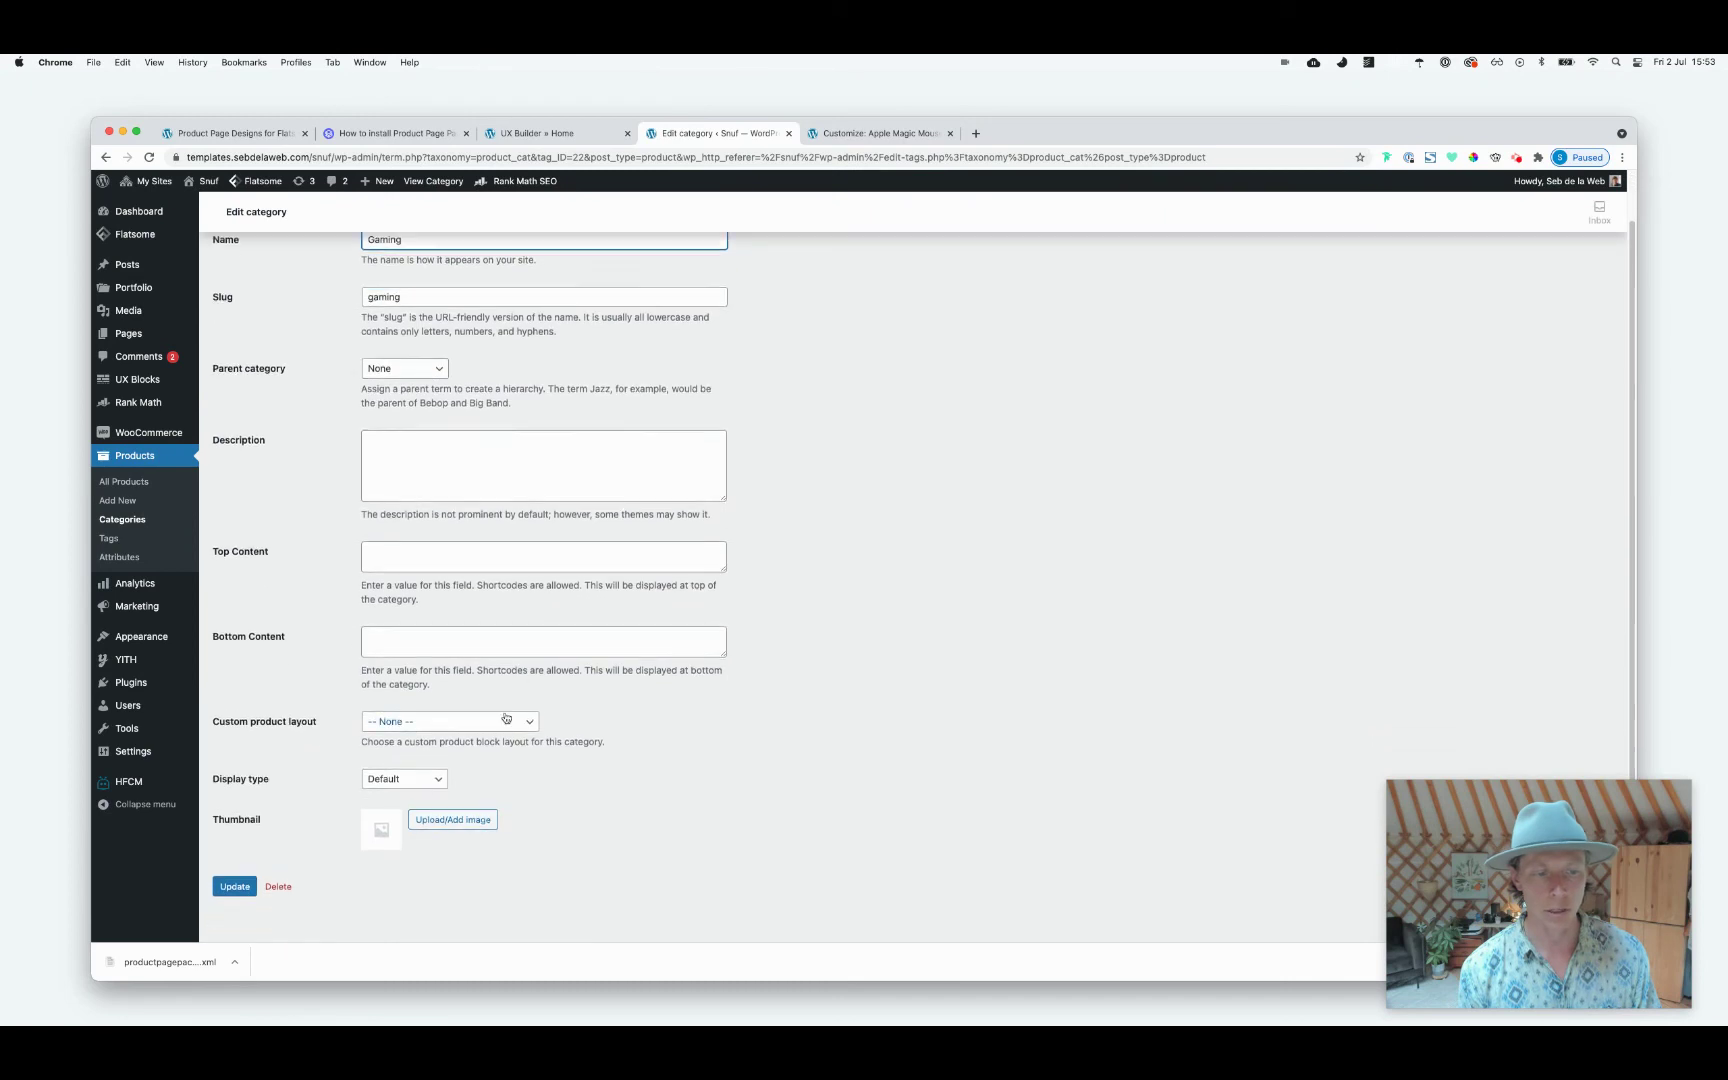
left_click(502, 721)
left_click(420, 907)
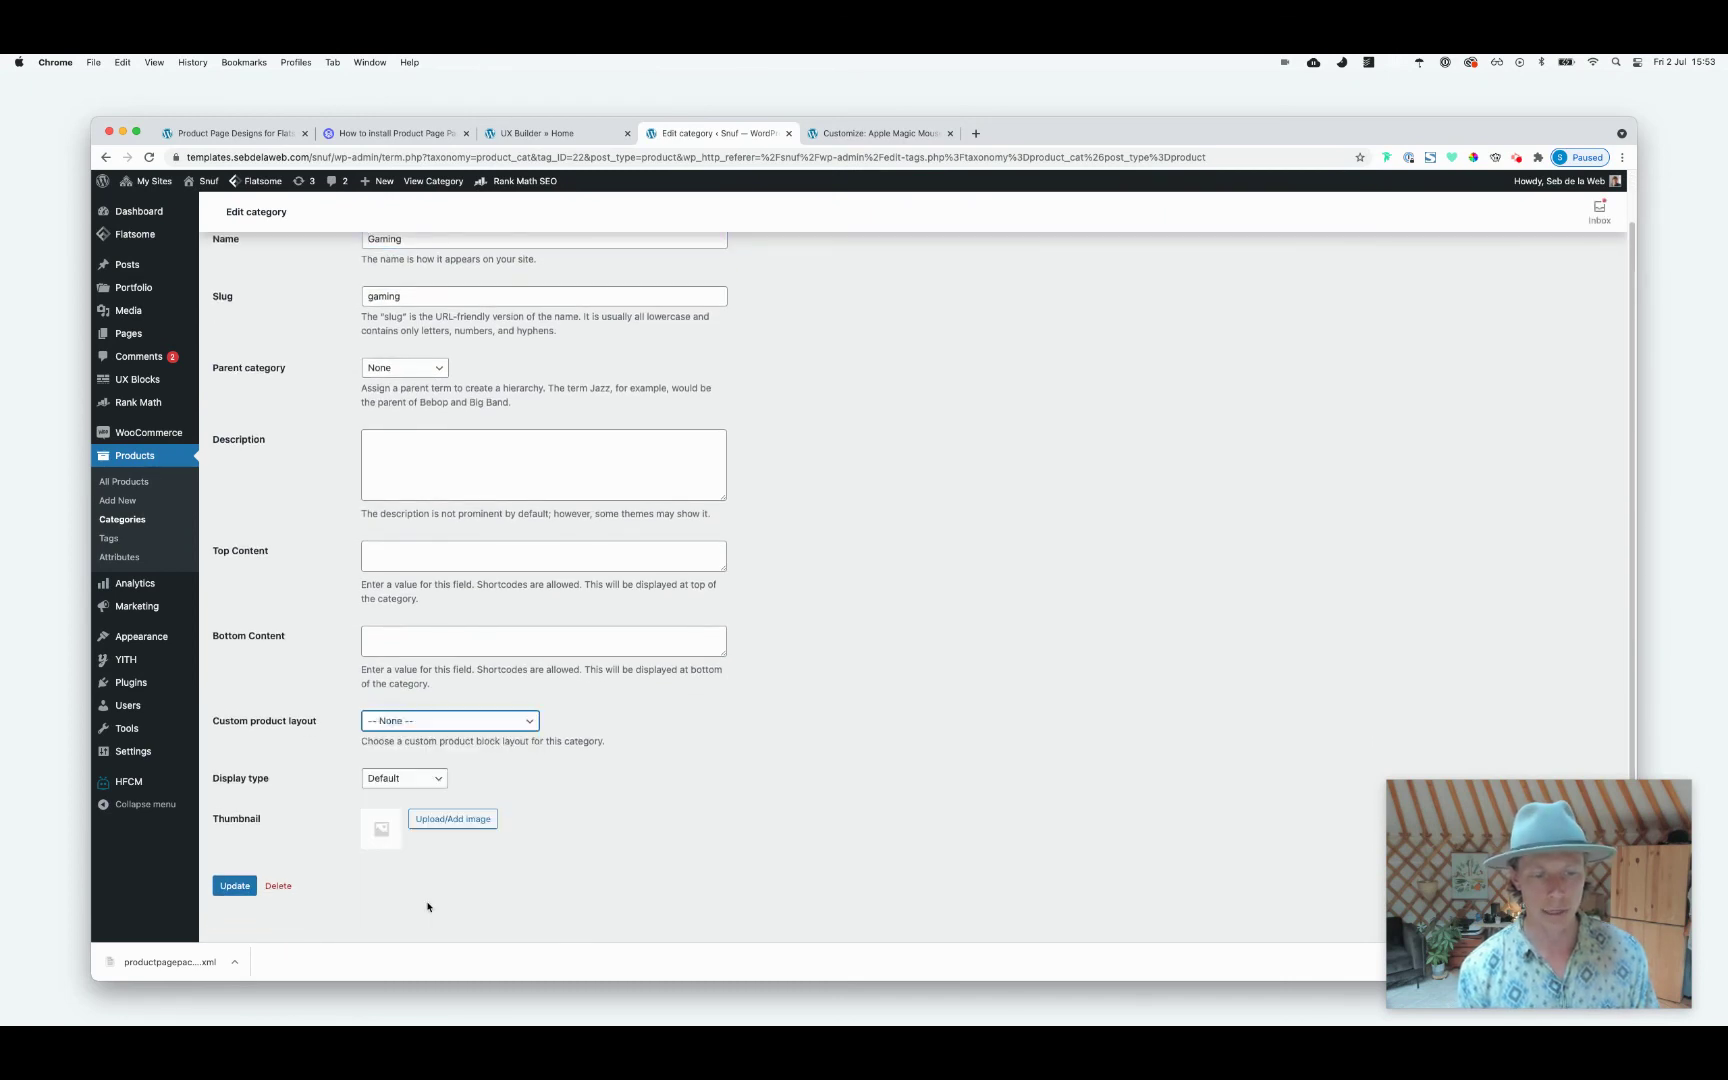
left_click(235, 886)
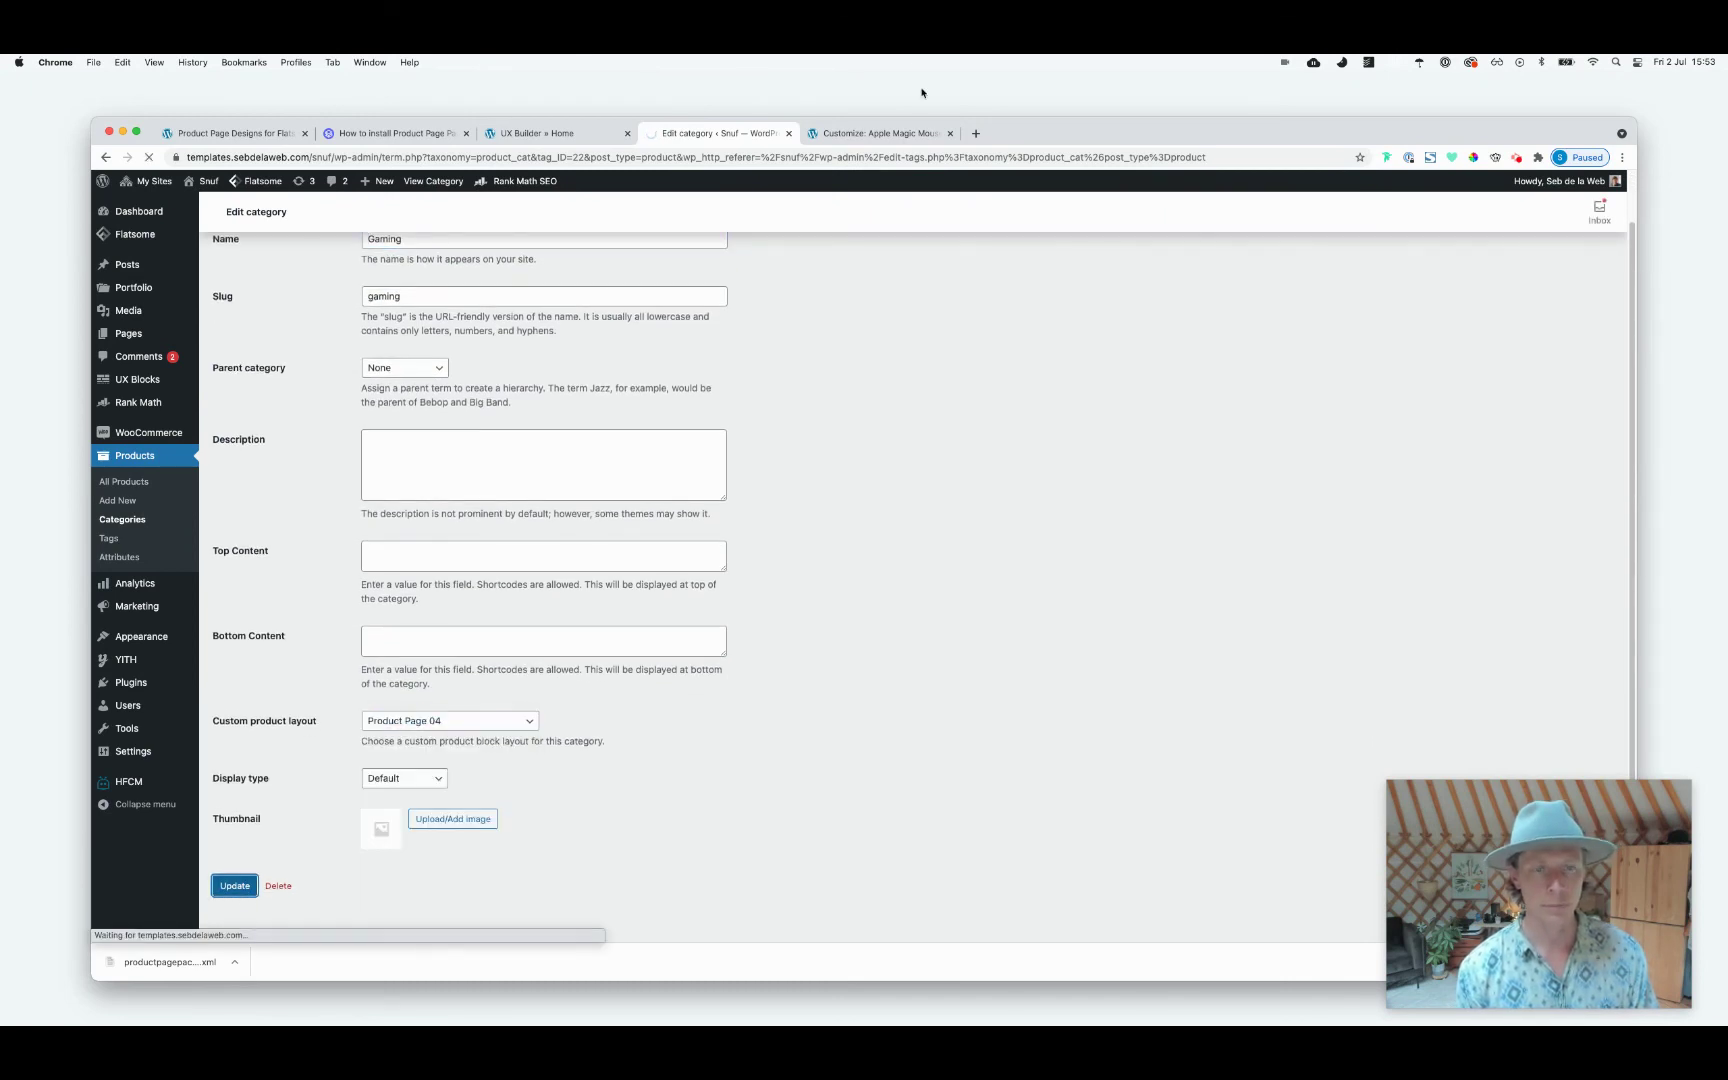
Open the live Snuf storefront in a new tab
mouse_move(202, 183)
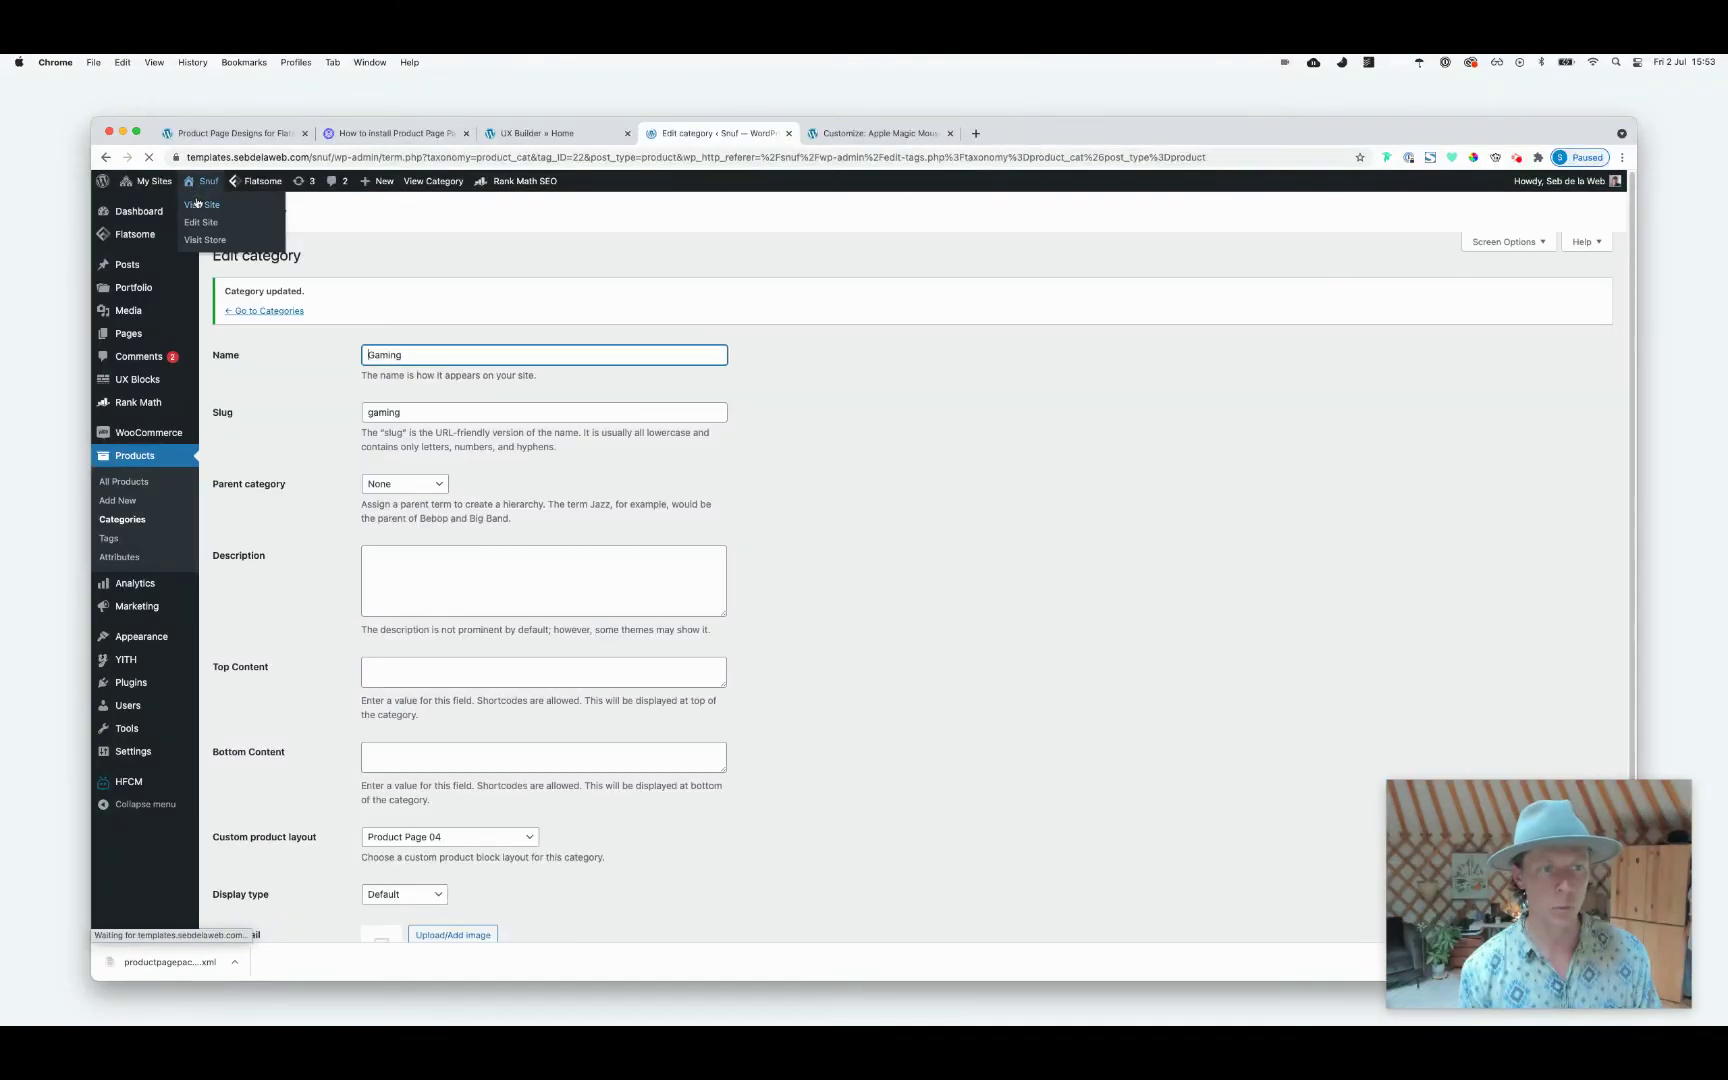
left_click(197, 203, "super")
left_click(205, 239, "super")
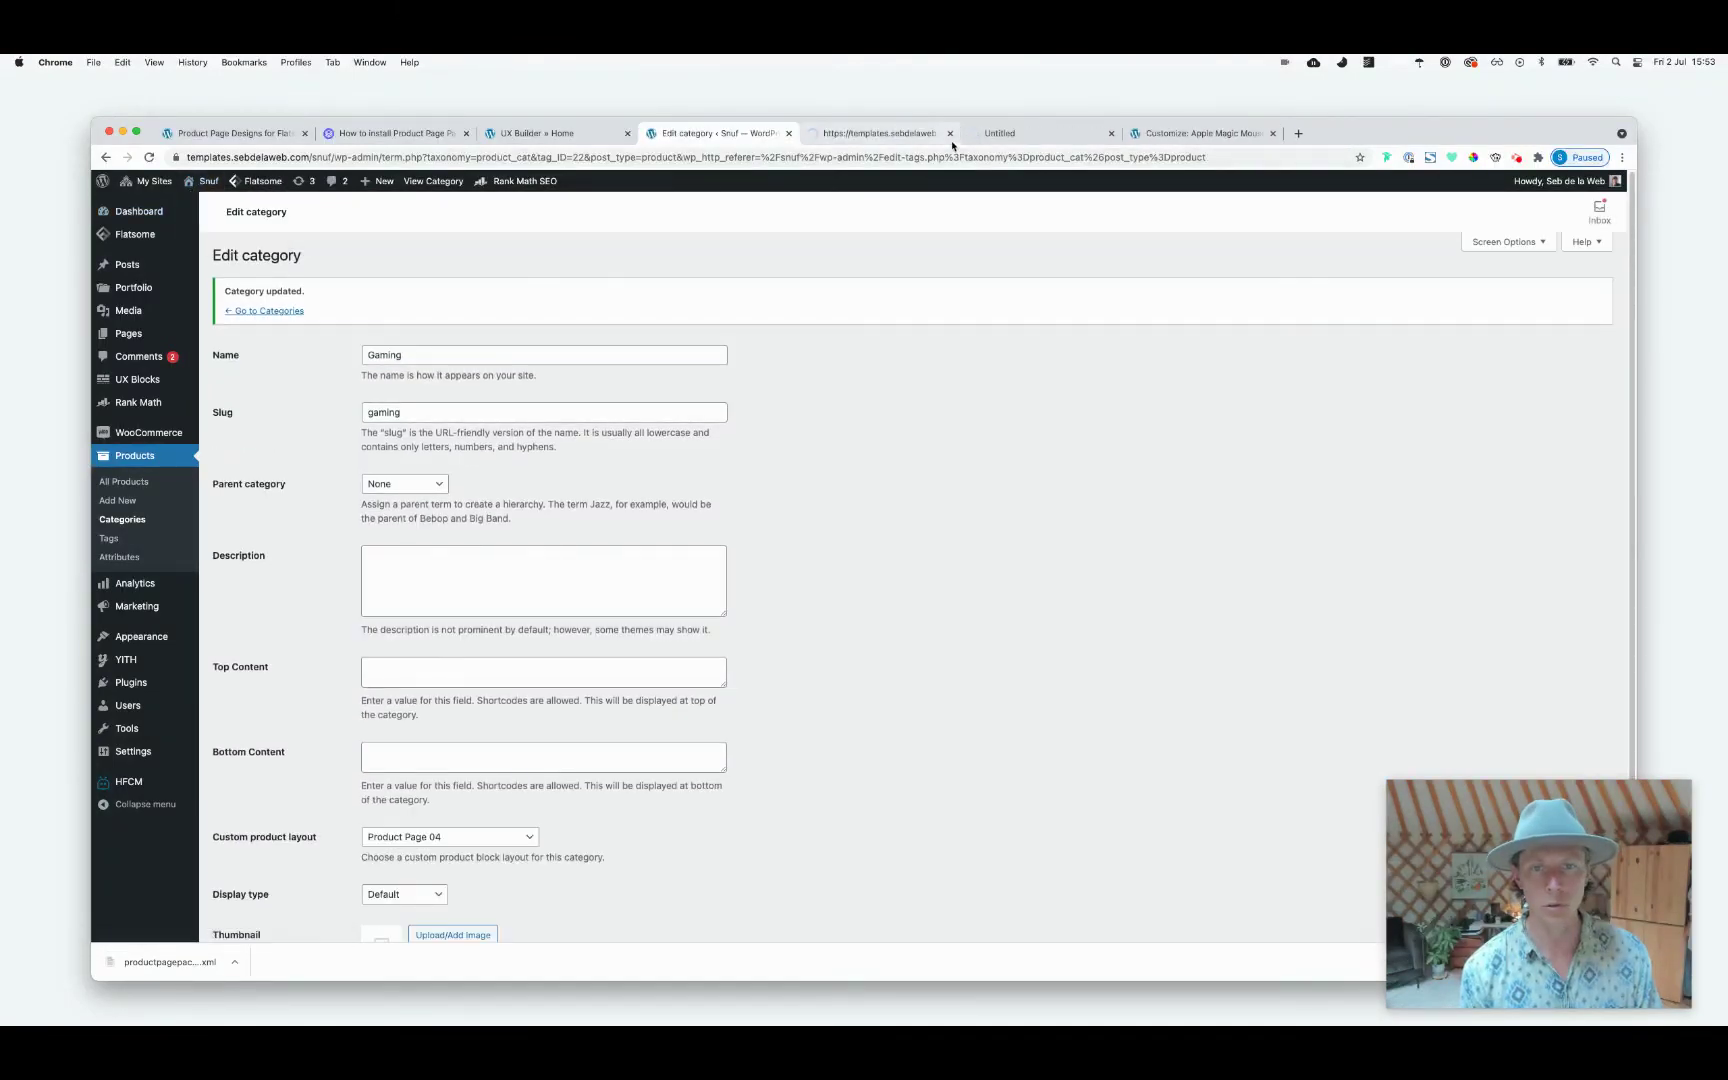
left_click(884, 147)
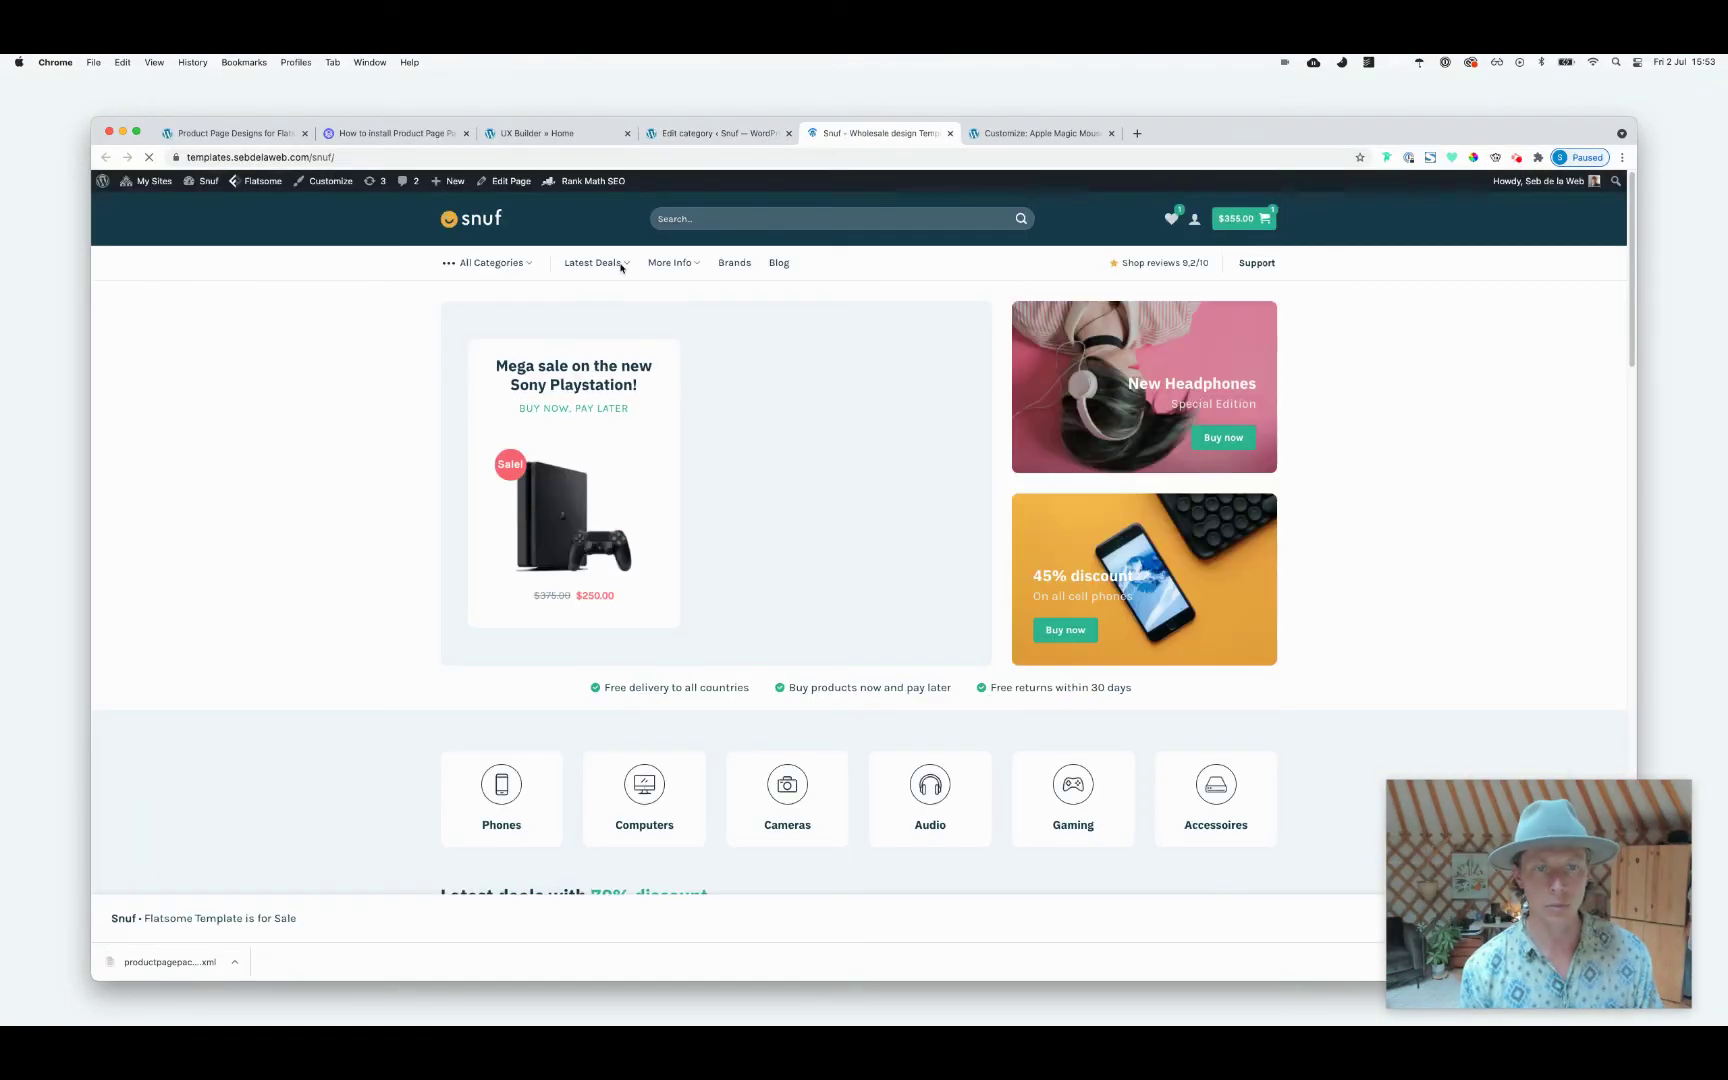
Go to All Categories > Gaming, open Microsoft Xbox, and browse its gallery images
mouse_move(495, 263)
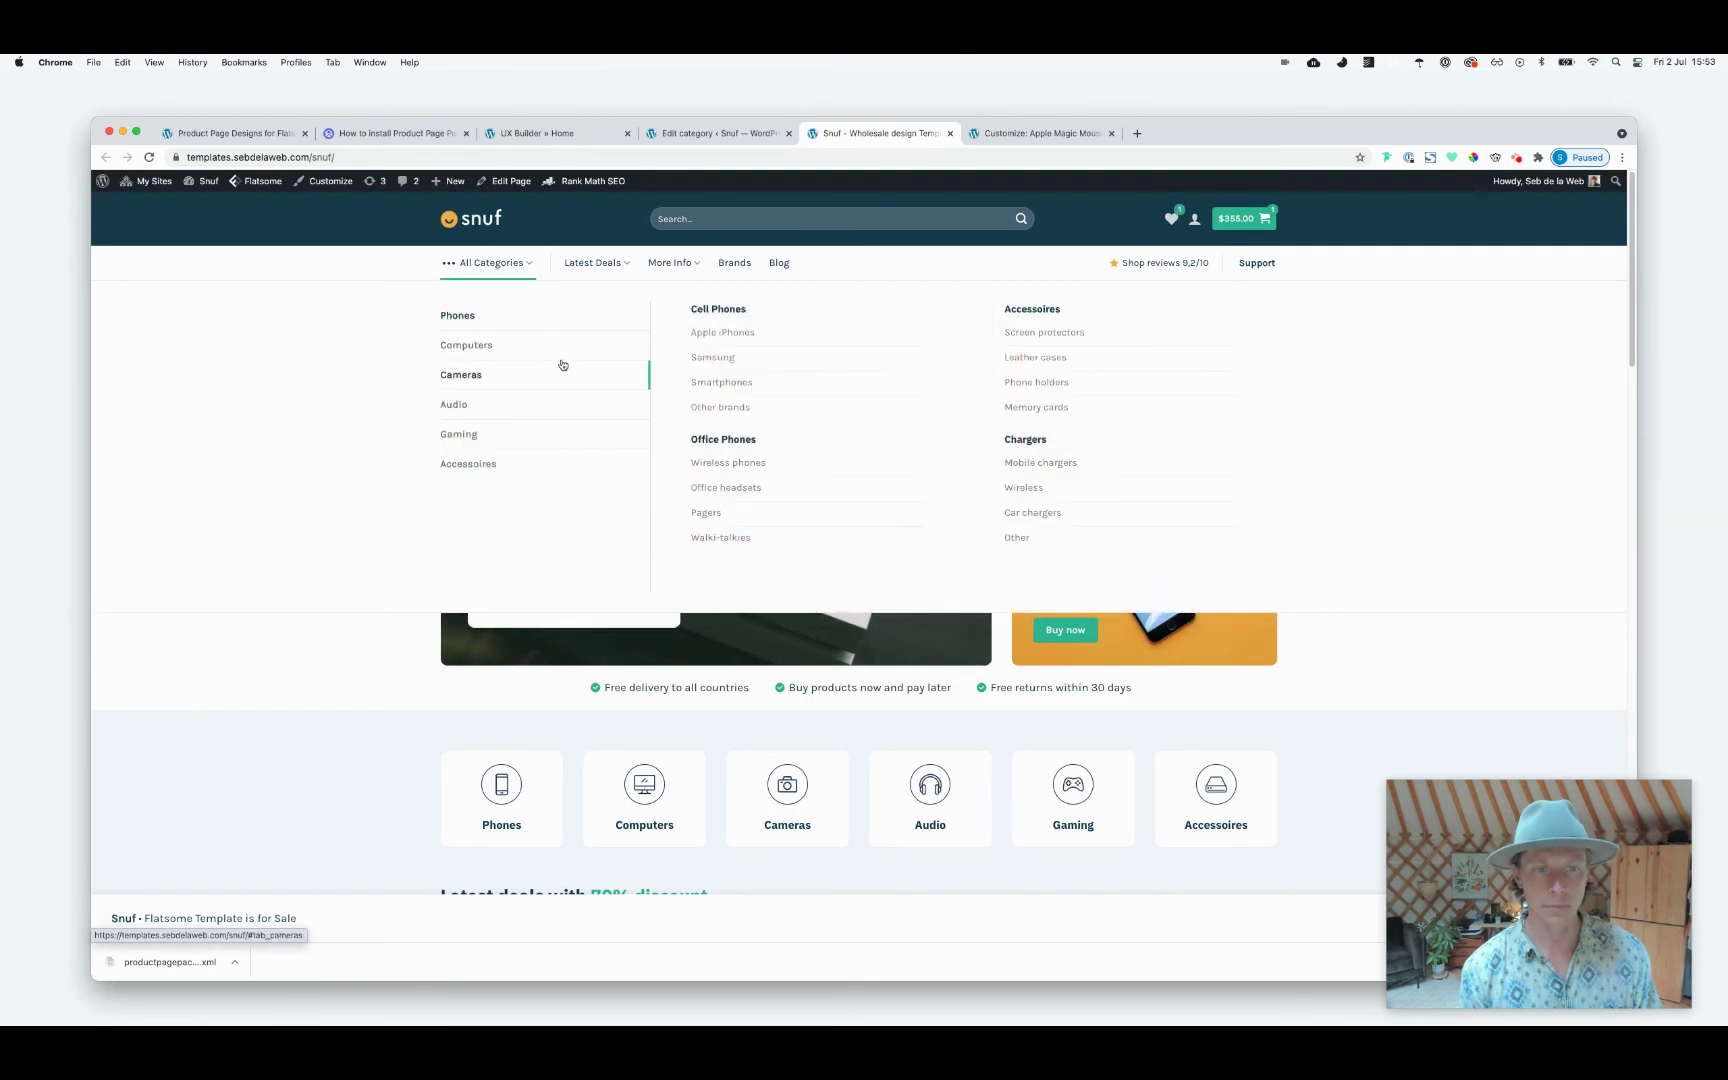
mouse_move(617, 433)
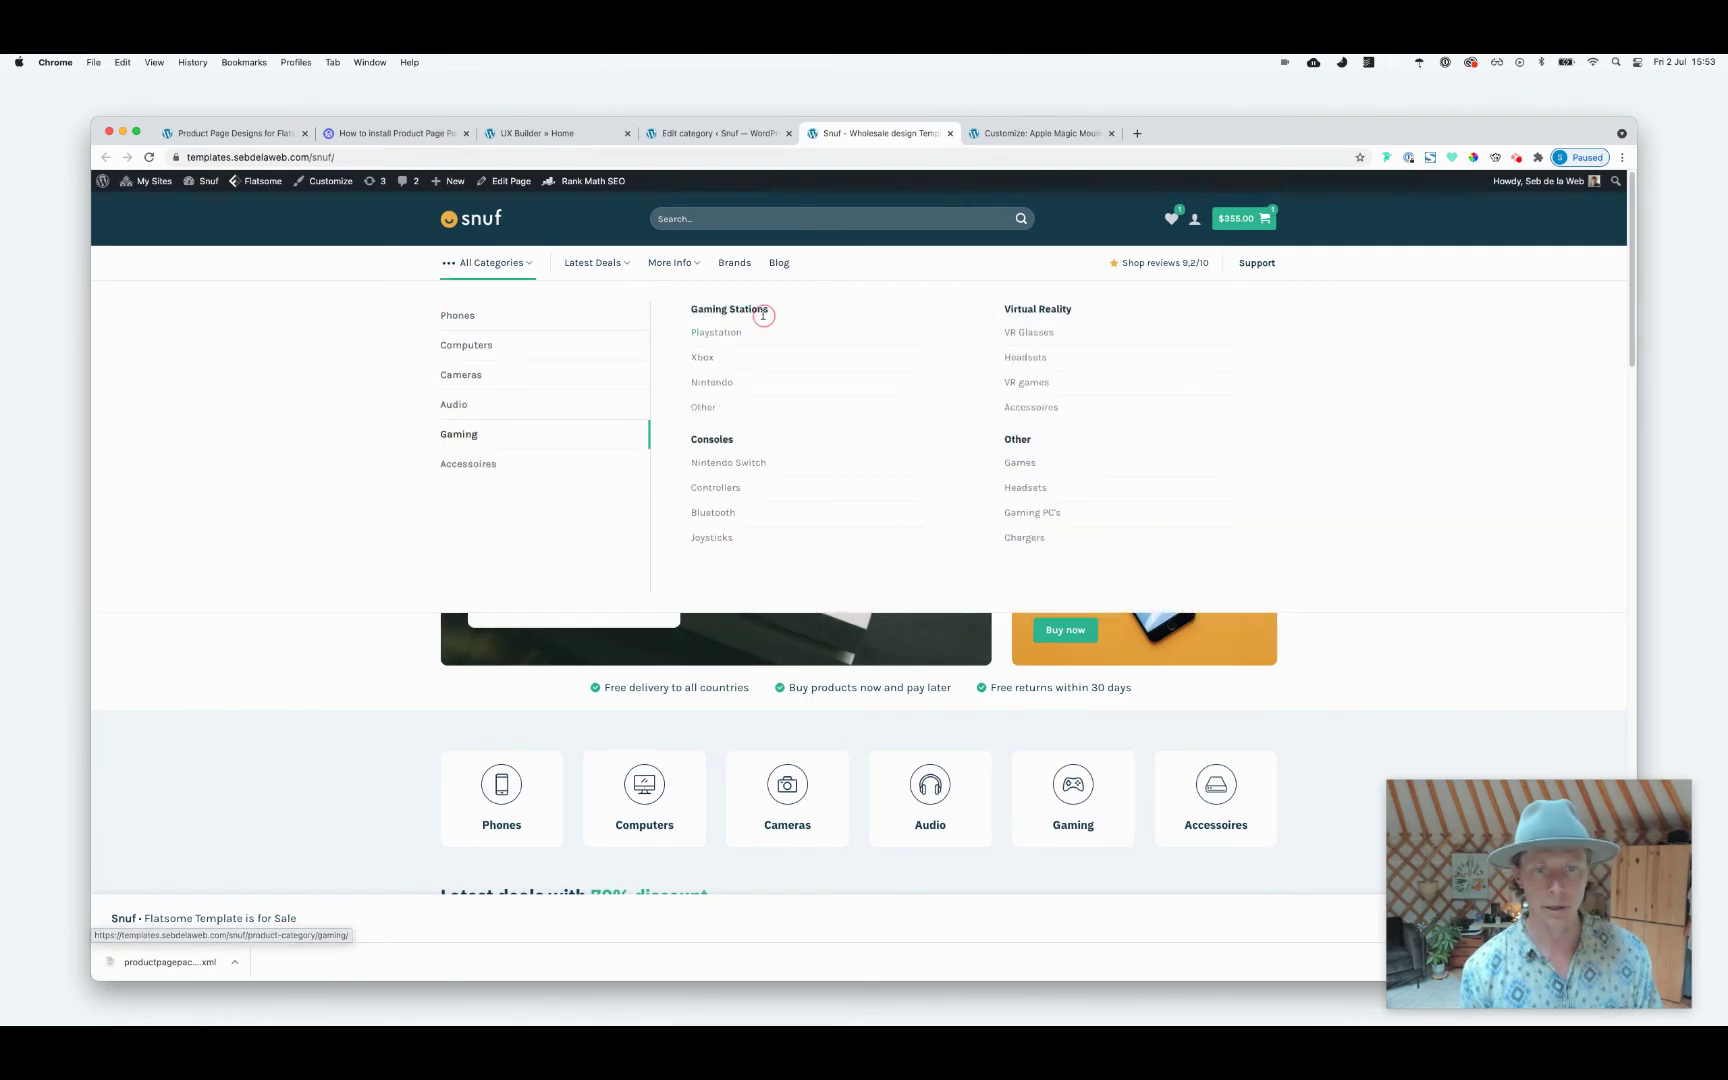
left_click(737, 333)
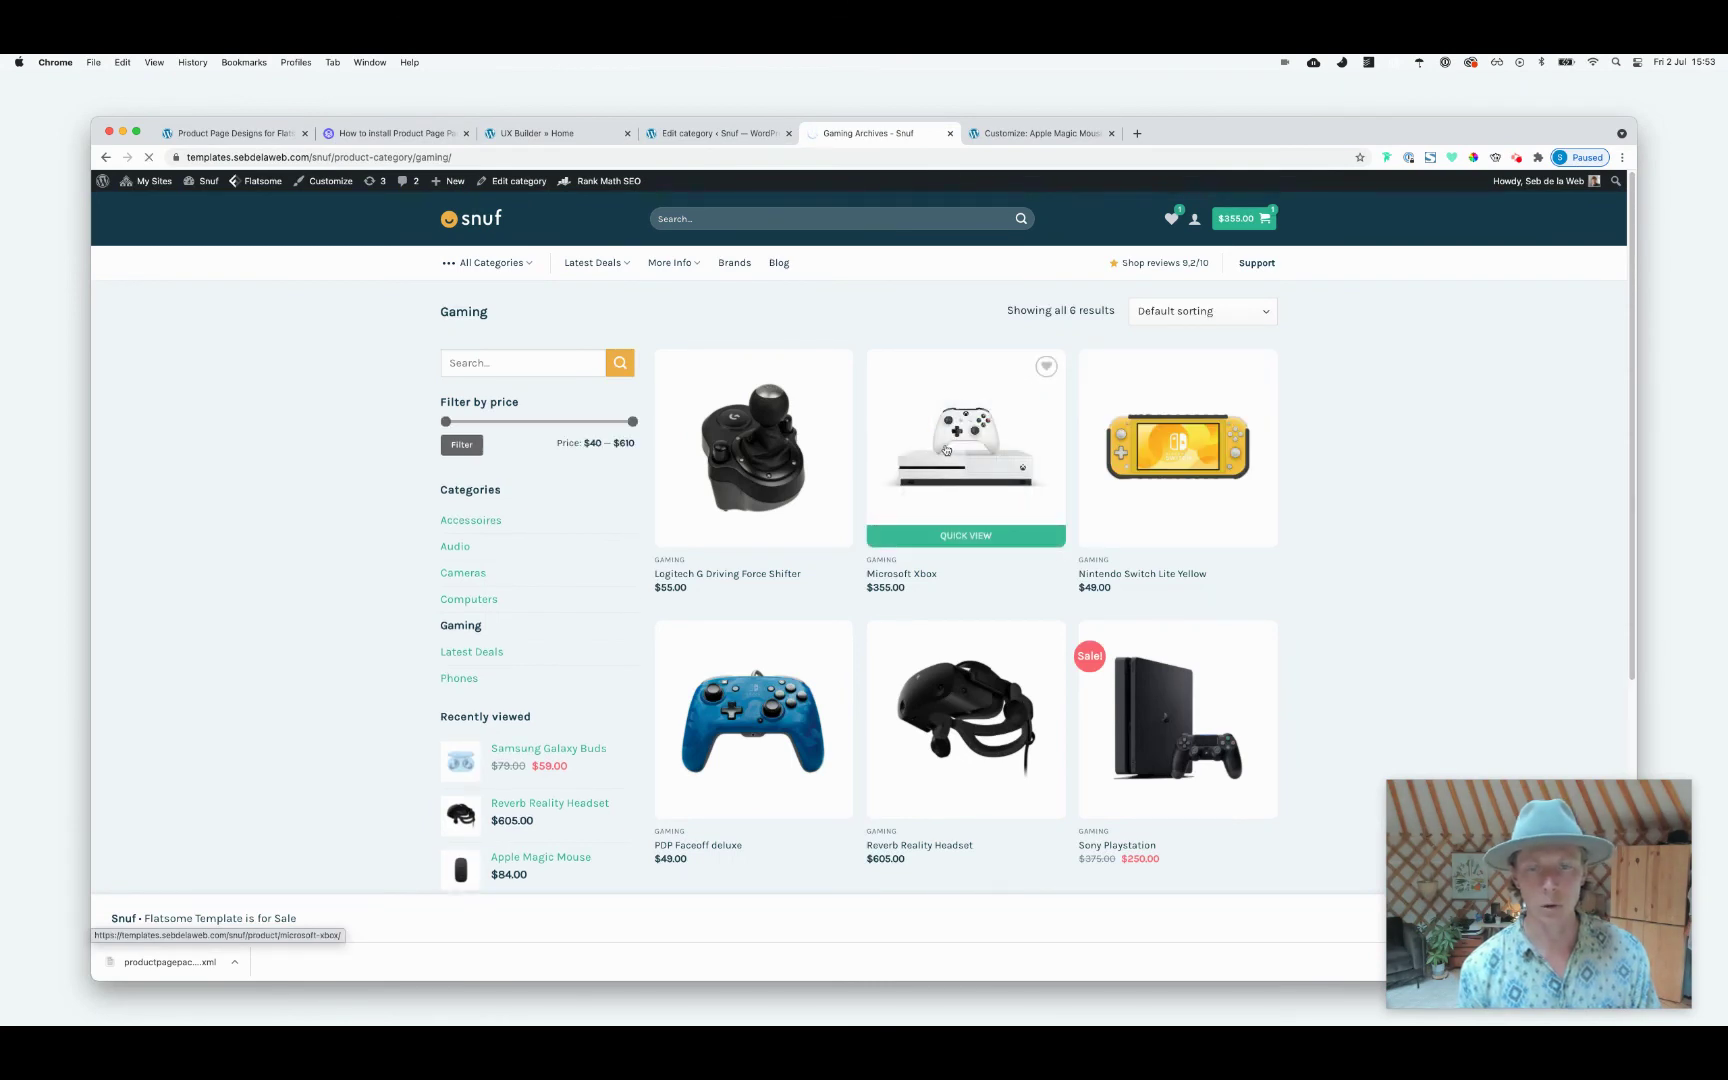
left_click(946, 450)
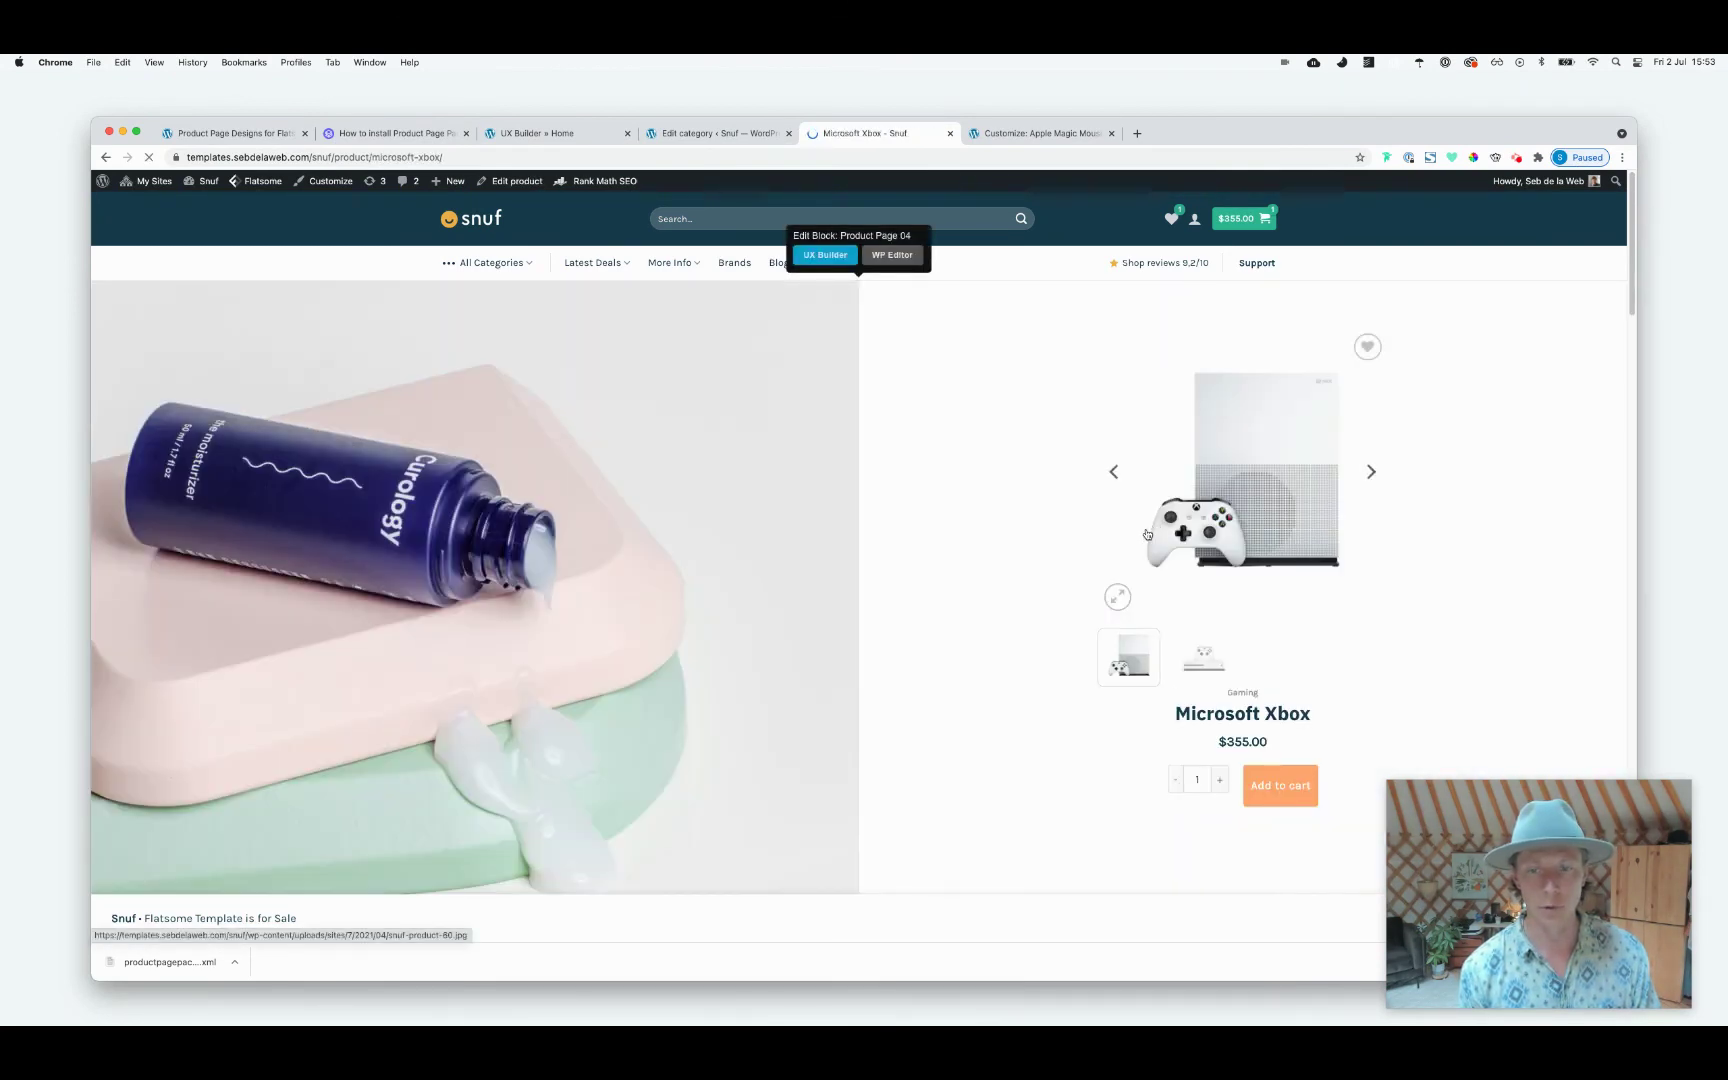
left_click(1373, 480)
left_click(1375, 482)
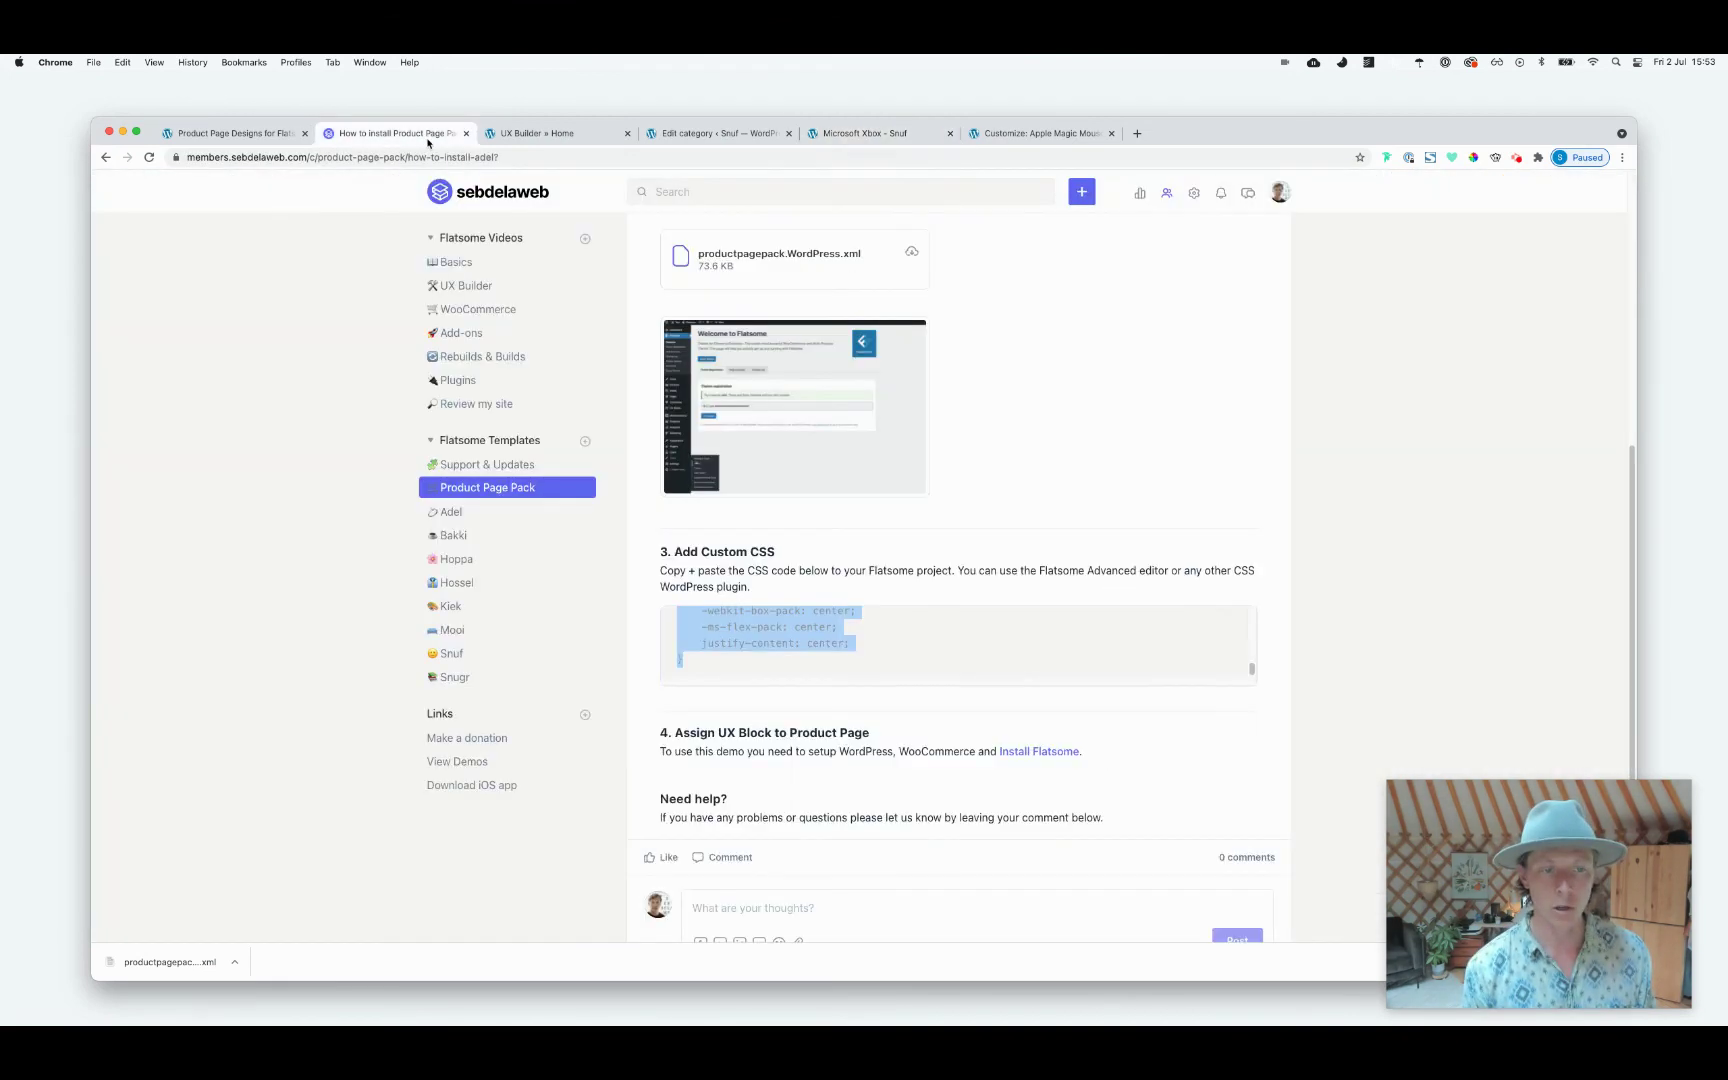
Scroll the Product Page Pack install guide to steps 3 and 4, Add Custom CSS and Assign UX Block
left_click(395, 133)
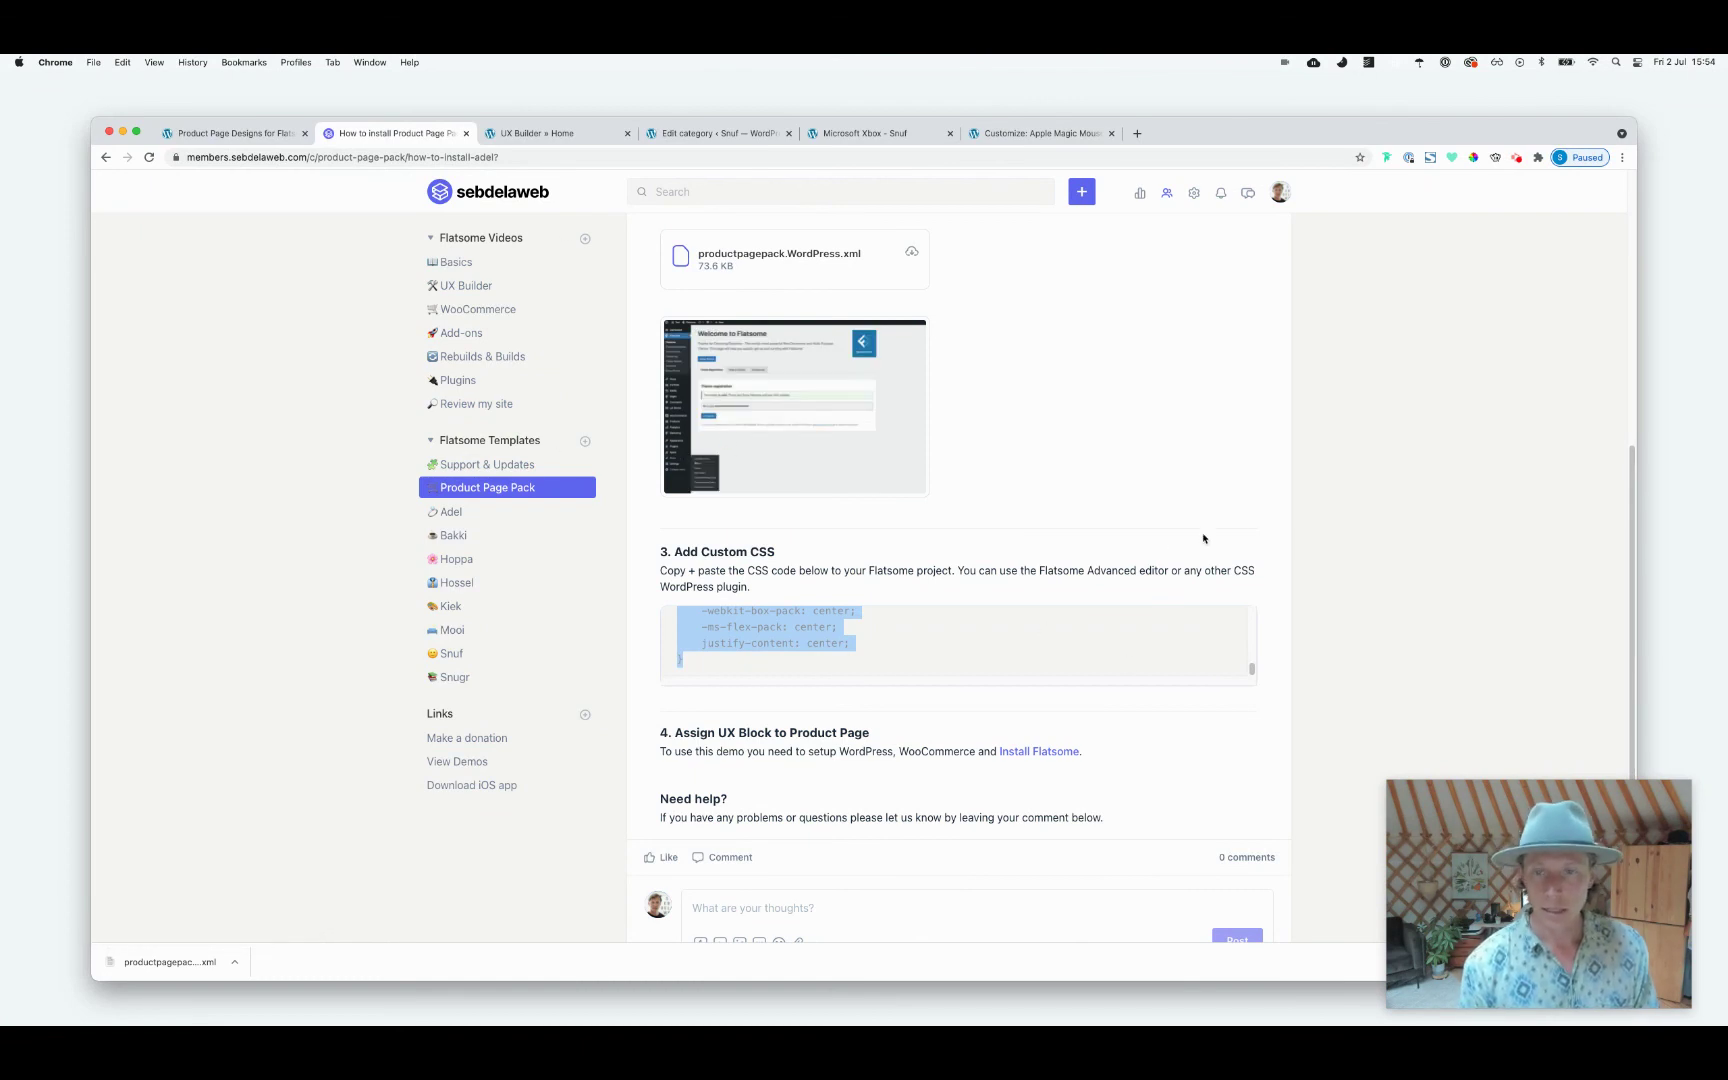
scroll(1276, 538, "up", 5)
scroll(1277, 555, "up", 1)
scroll(1260, 570, "down", 6)
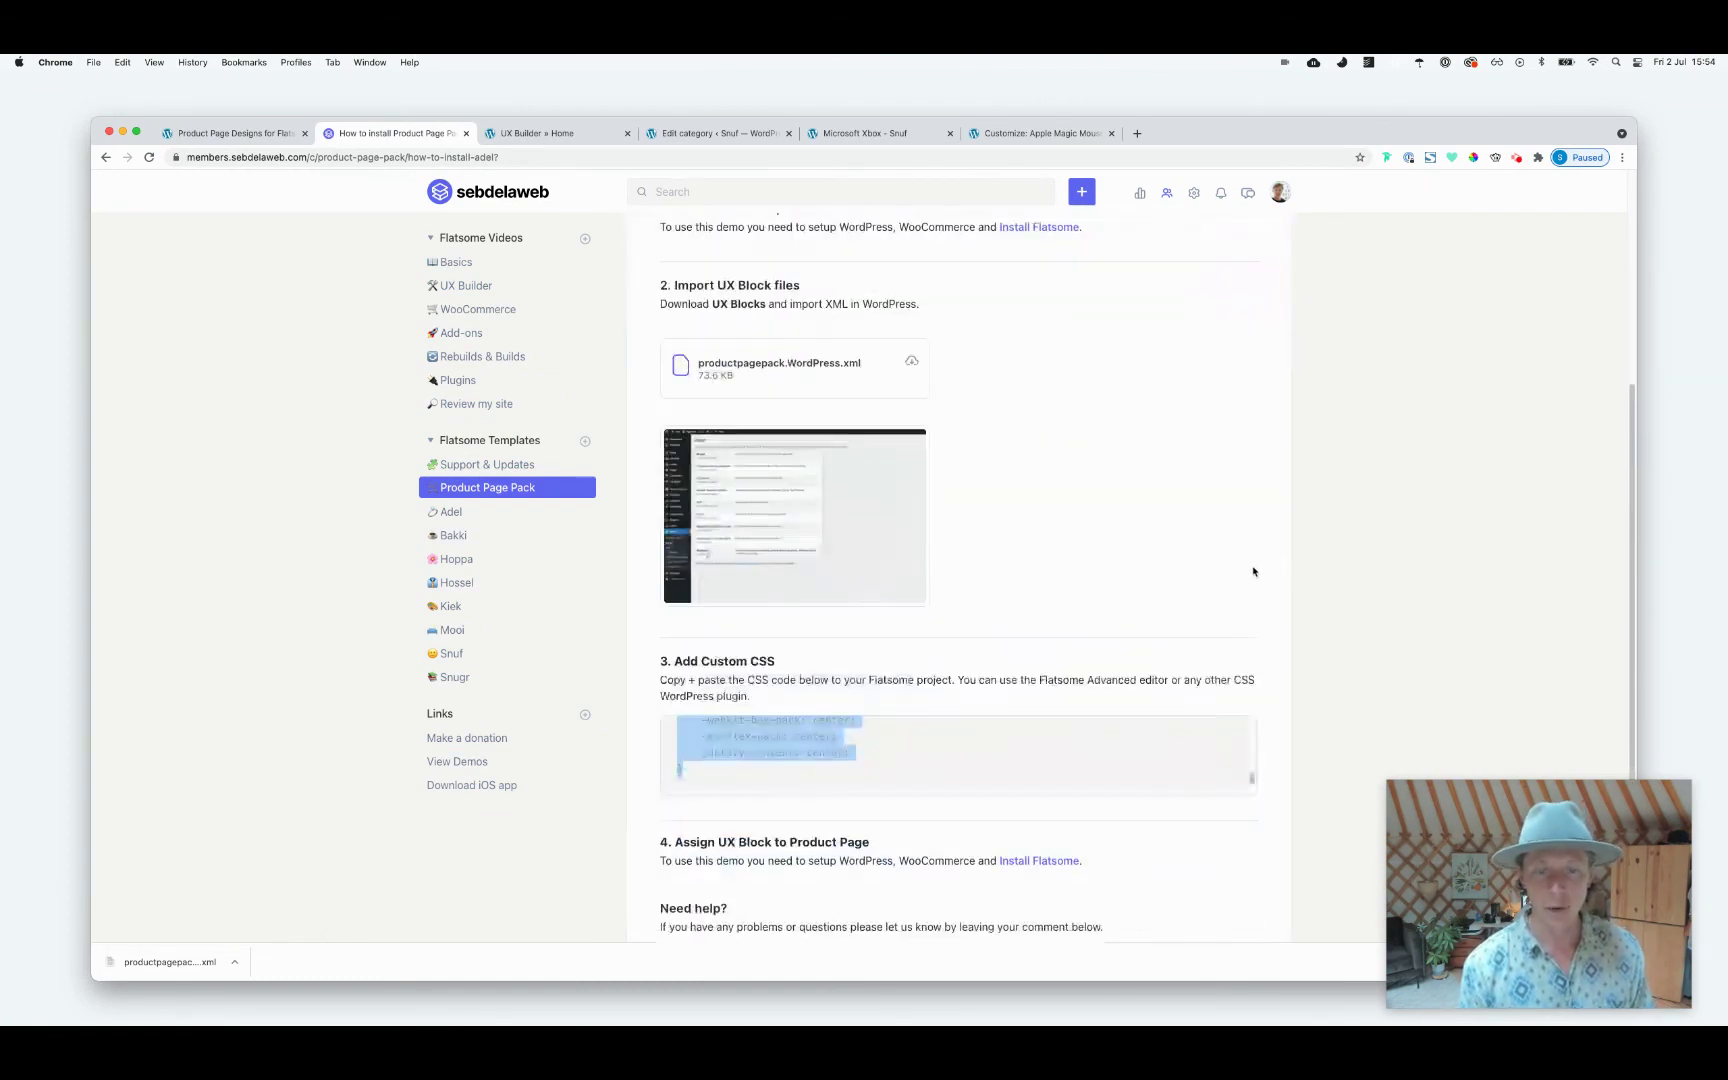
scroll(700, 850, "down", 2)
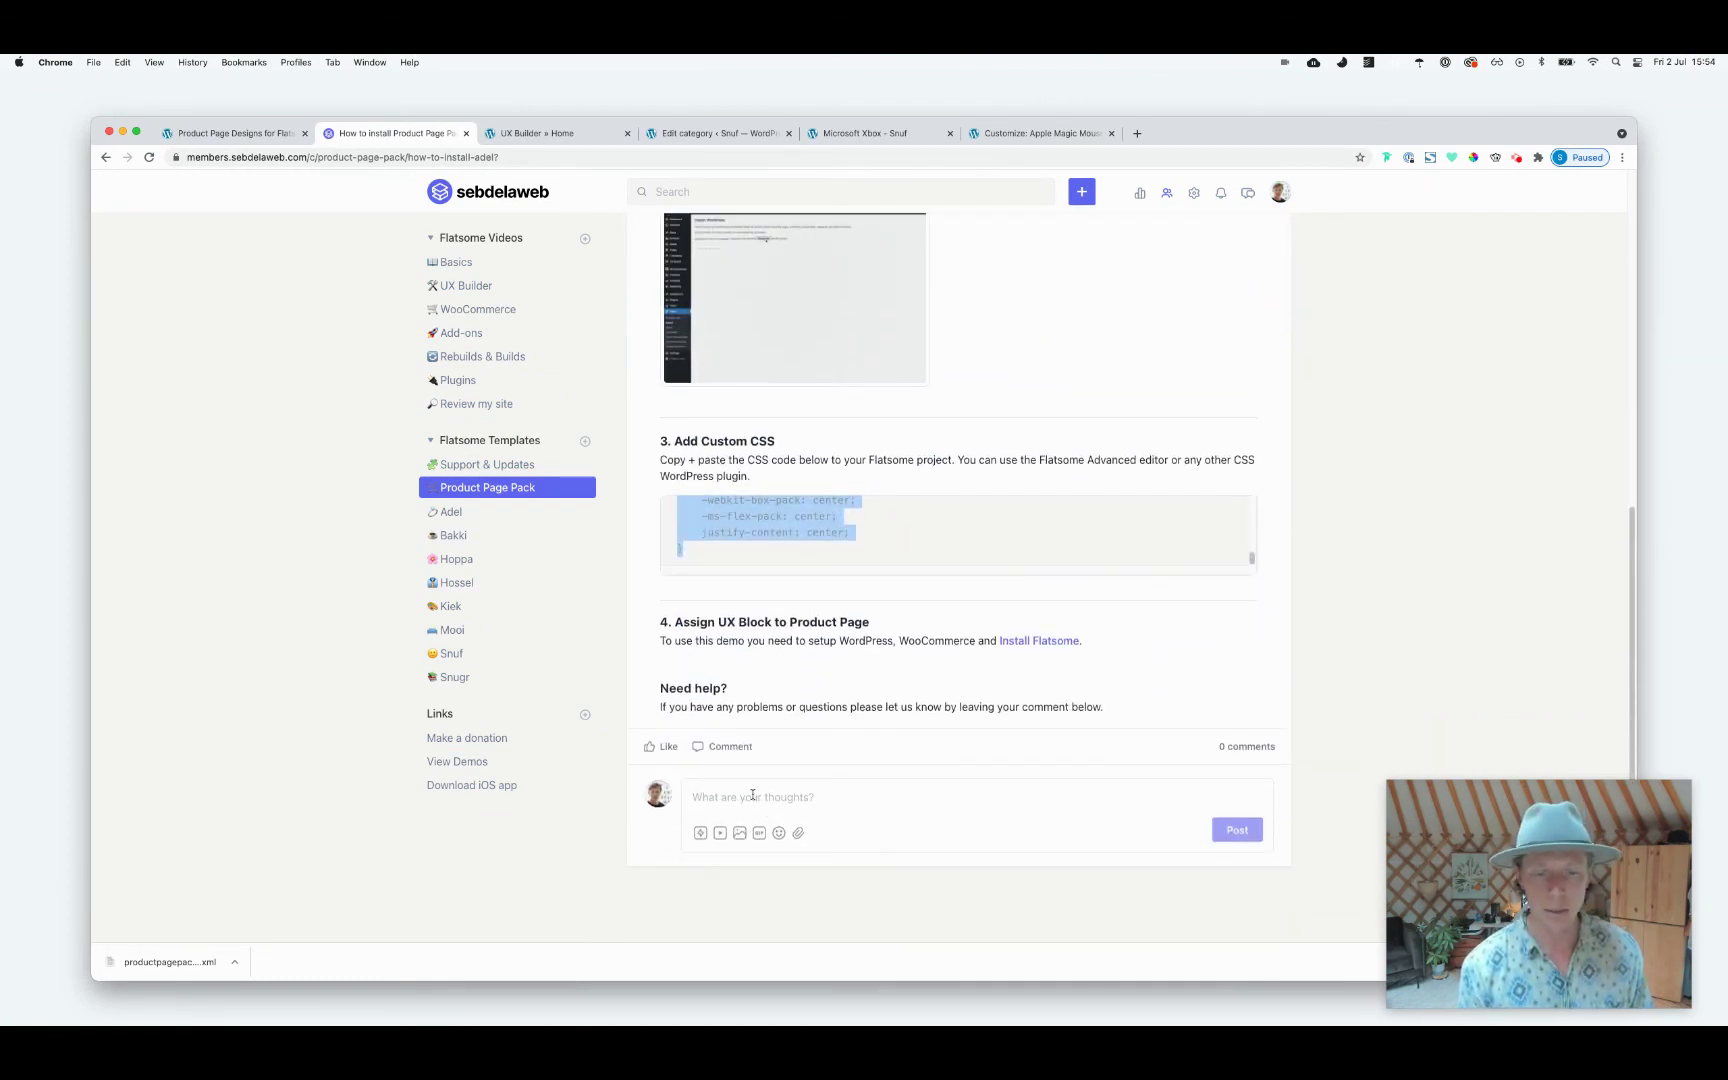
scroll(977, 774, "up", 1)
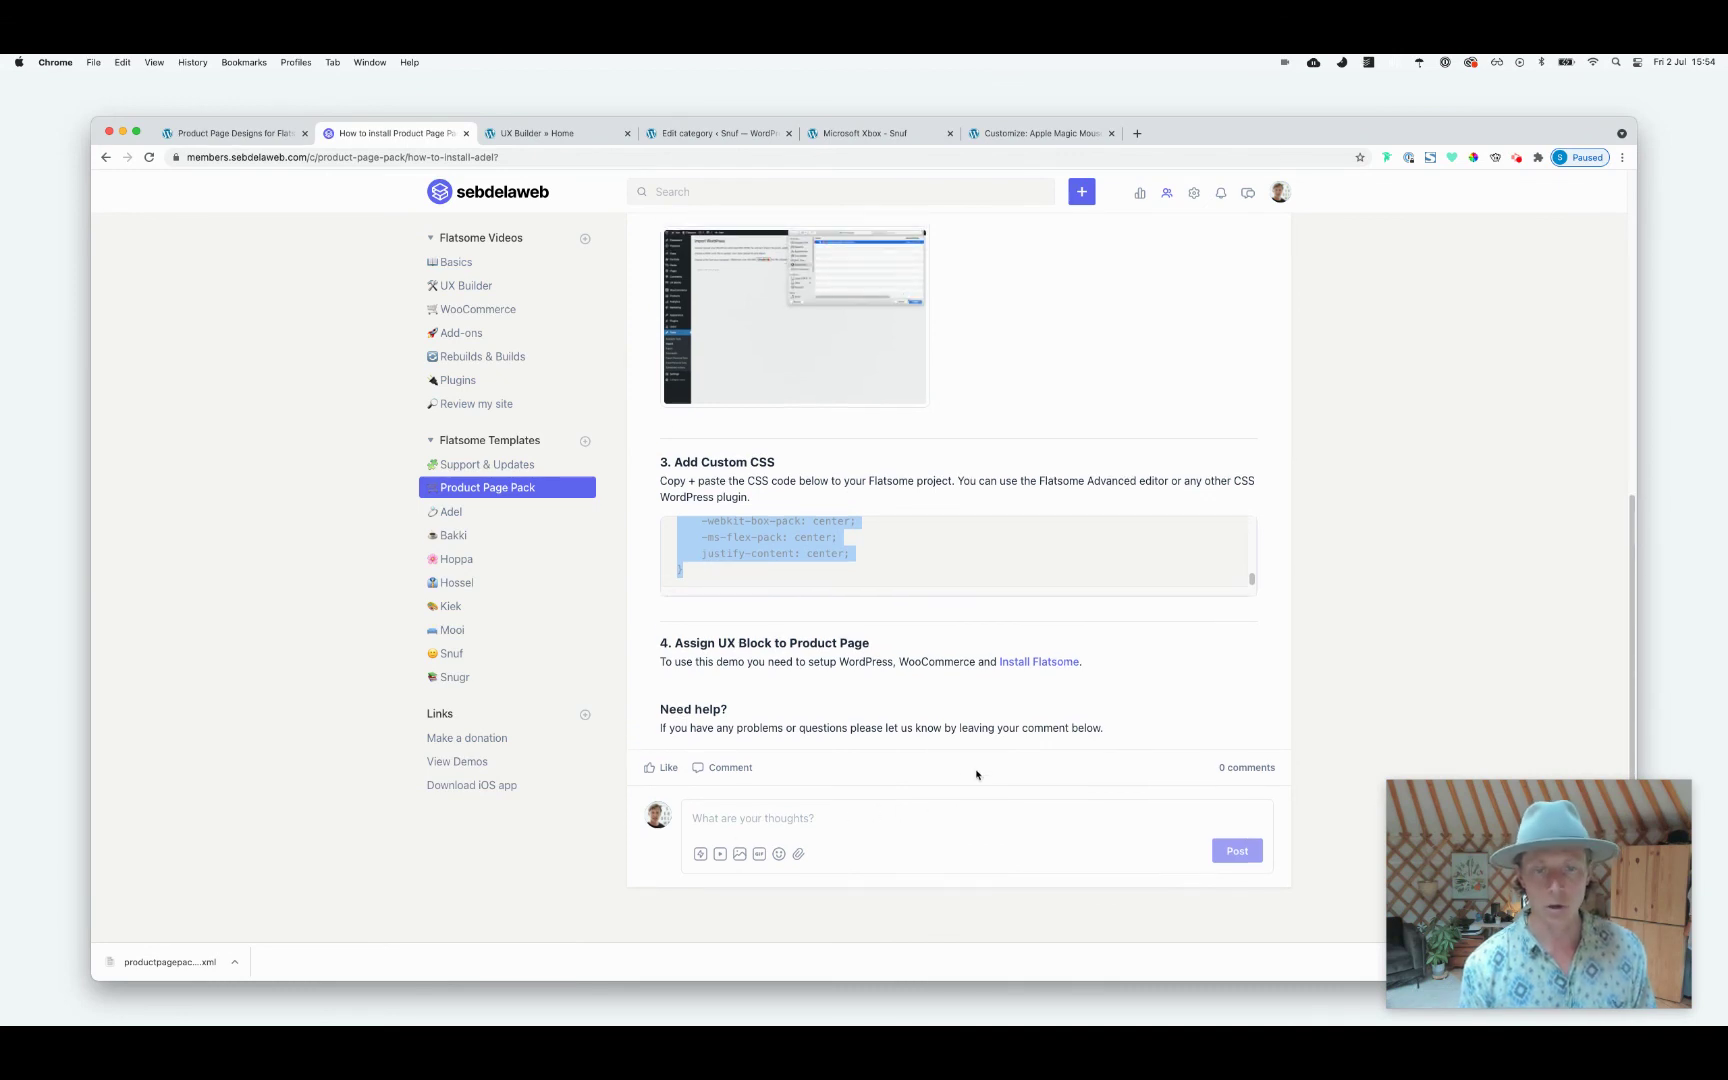